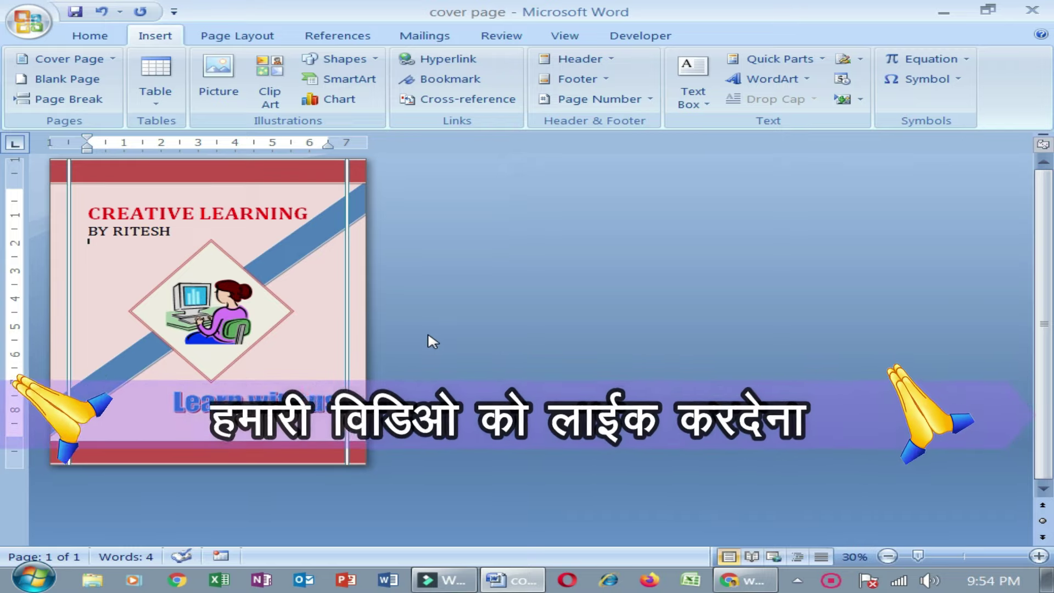
Step: Start a fresh blank document with Ctrl+N, replacing the finished CREATIVE LEARNING example
{"action": "key", "text": "ctrl+n"}
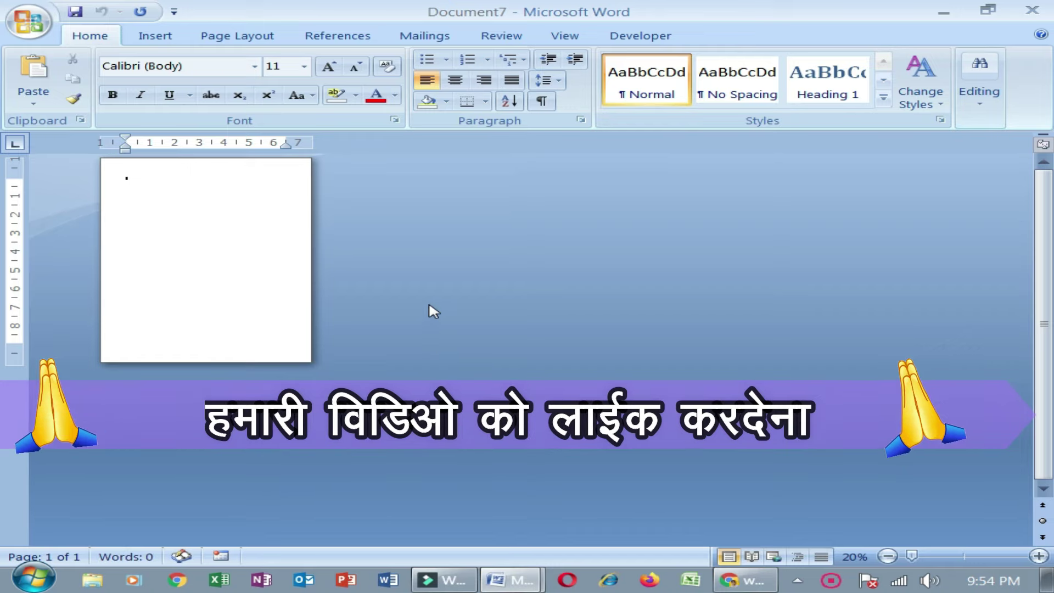
{"action": "scroll", "coordinate": [147, 313], "scroll_direction": "up", "scroll_amount": 3}
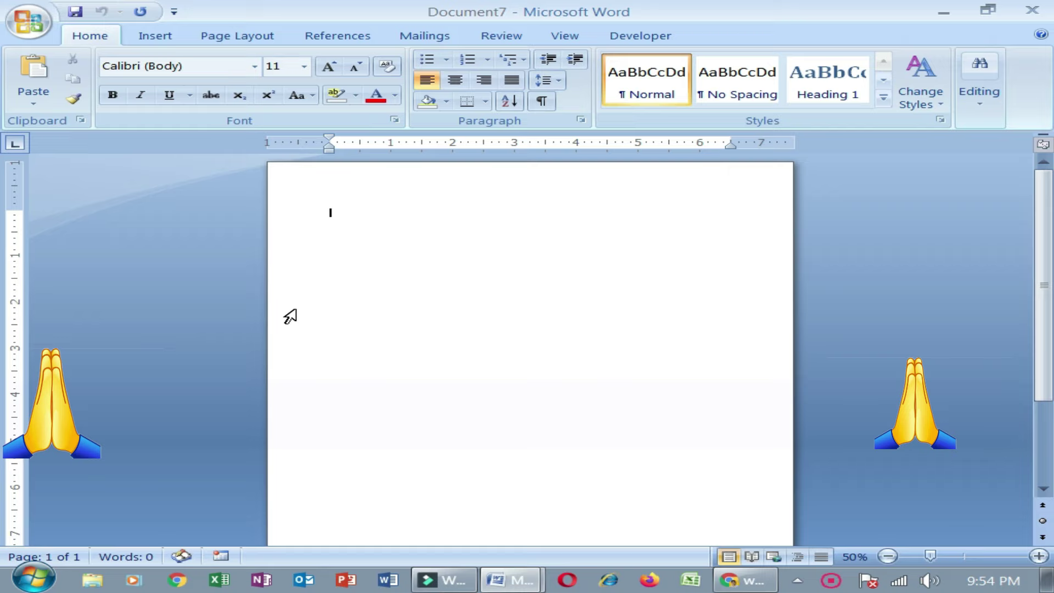
{"action": "scroll", "coordinate": [290, 316], "scroll_direction": "up", "scroll_amount": 1}
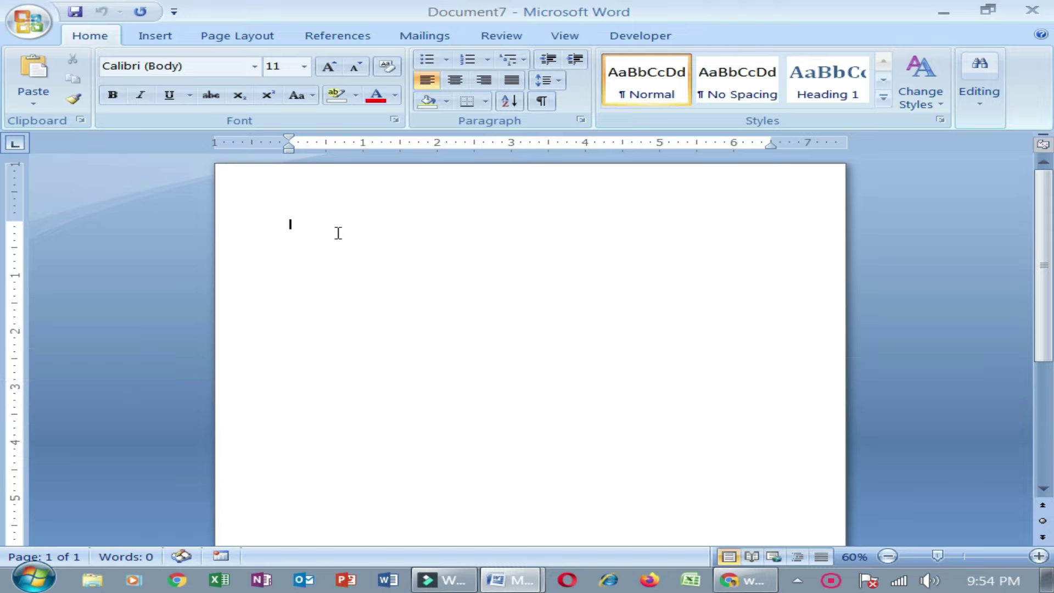
Step: Insert the built-in Pinstripes cover page at the start of the document
{"action": "left_click", "coordinate": [156, 39]}
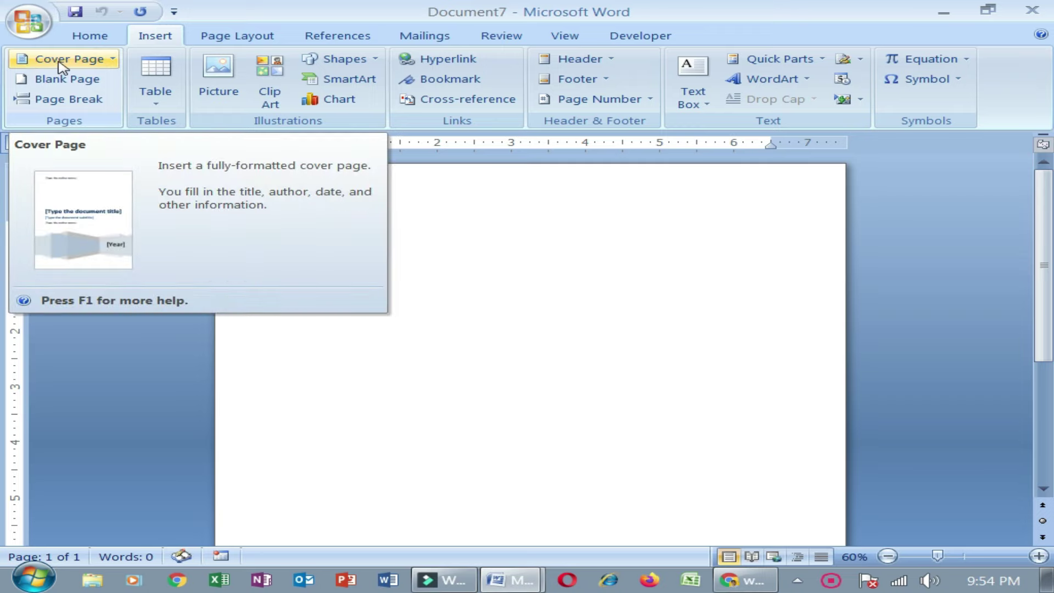
{"action": "left_click", "coordinate": [111, 66]}
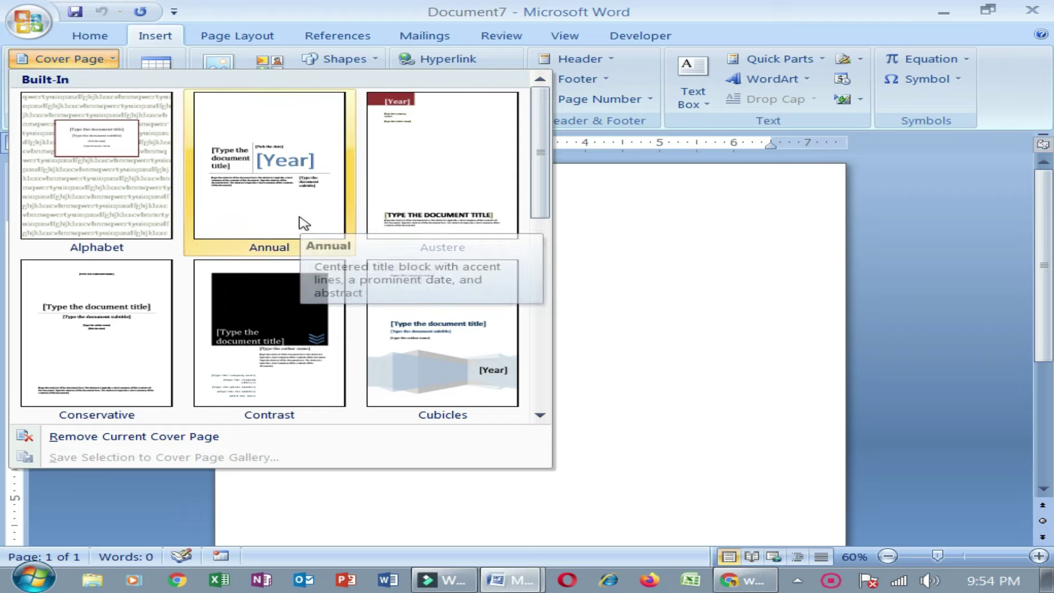
{"action": "scroll", "coordinate": [294, 222], "scroll_direction": "down", "scroll_amount": 3}
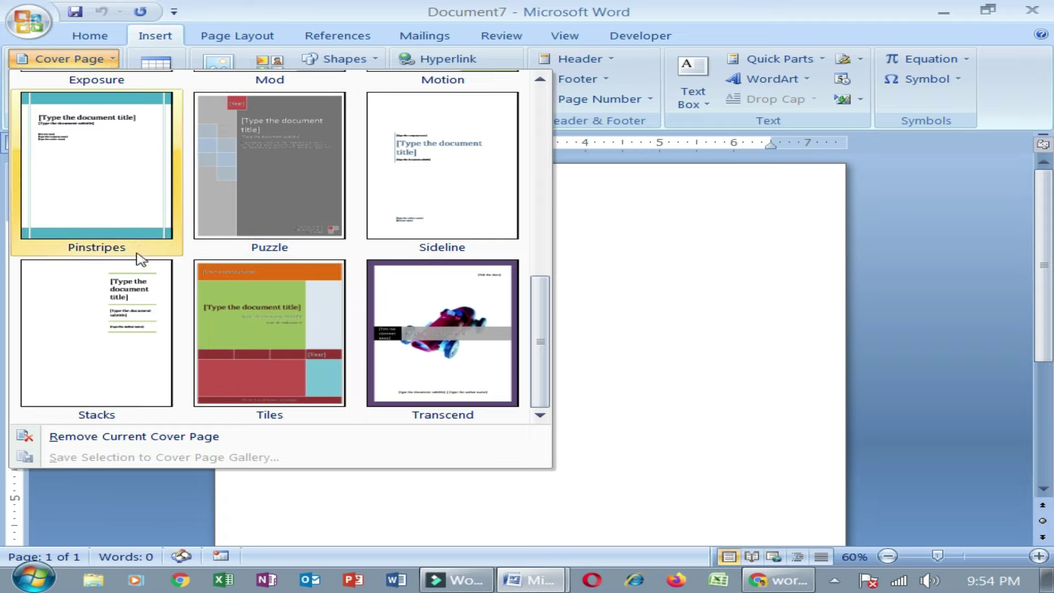
{"action": "left_click", "coordinate": [100, 202]}
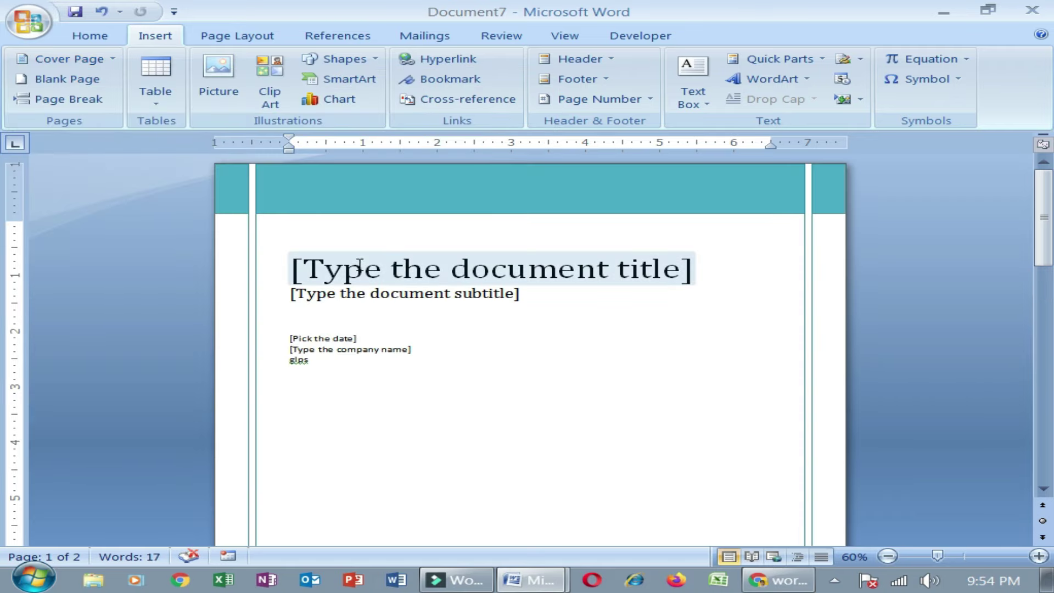
Step: Type the test text 'fdsf' on blank page 2, then return to the cover page
{"action": "scroll", "coordinate": [533, 296], "scroll_direction": "down", "scroll_amount": 2, "text": "ctrl"}
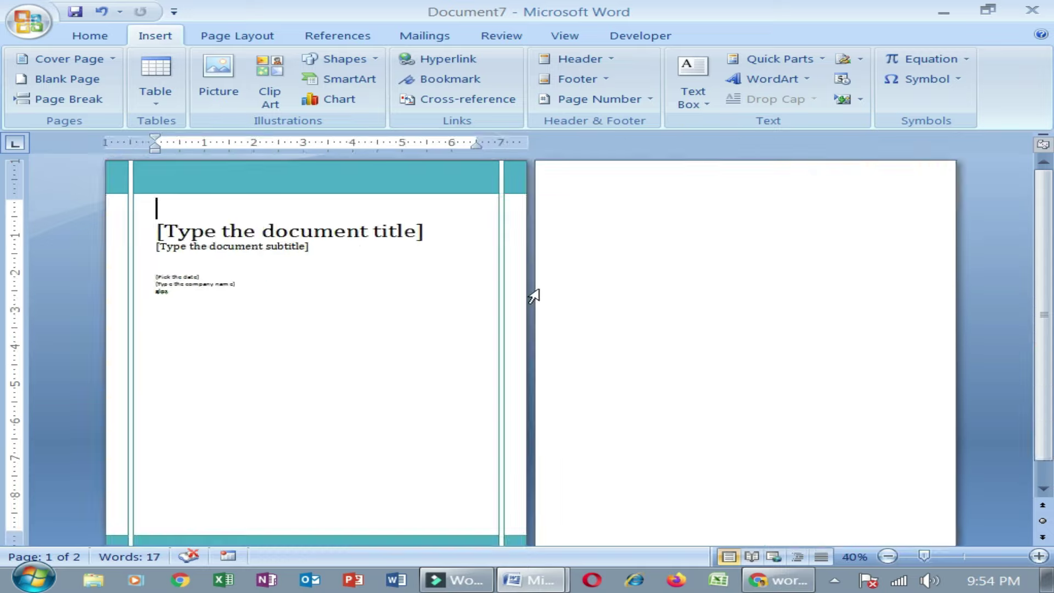
{"action": "scroll", "coordinate": [534, 296], "scroll_direction": "down", "scroll_amount": 1, "text": "ctrl"}
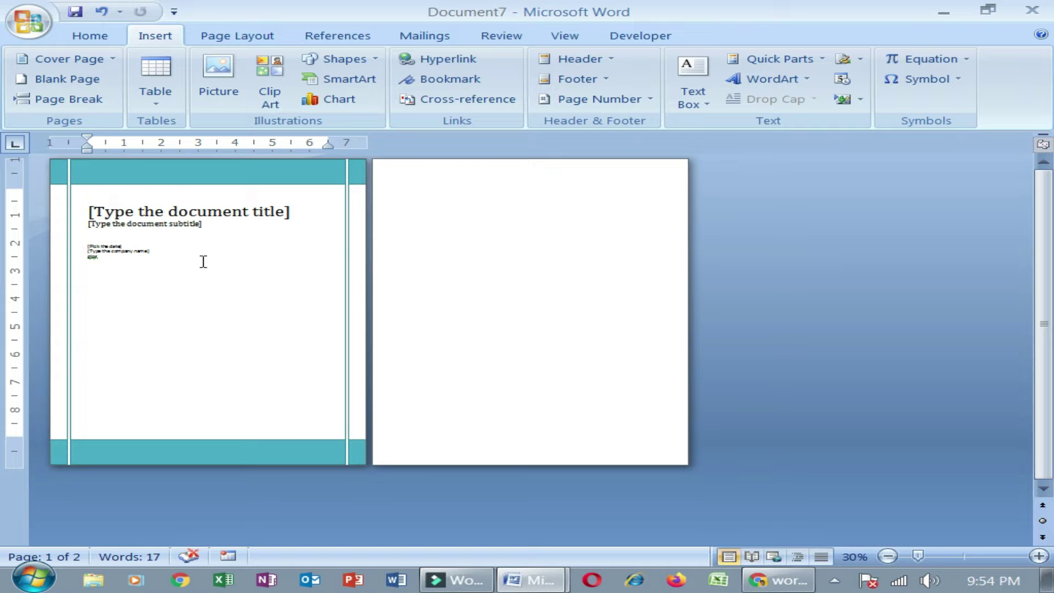
{"action": "left_click", "coordinate": [491, 208]}
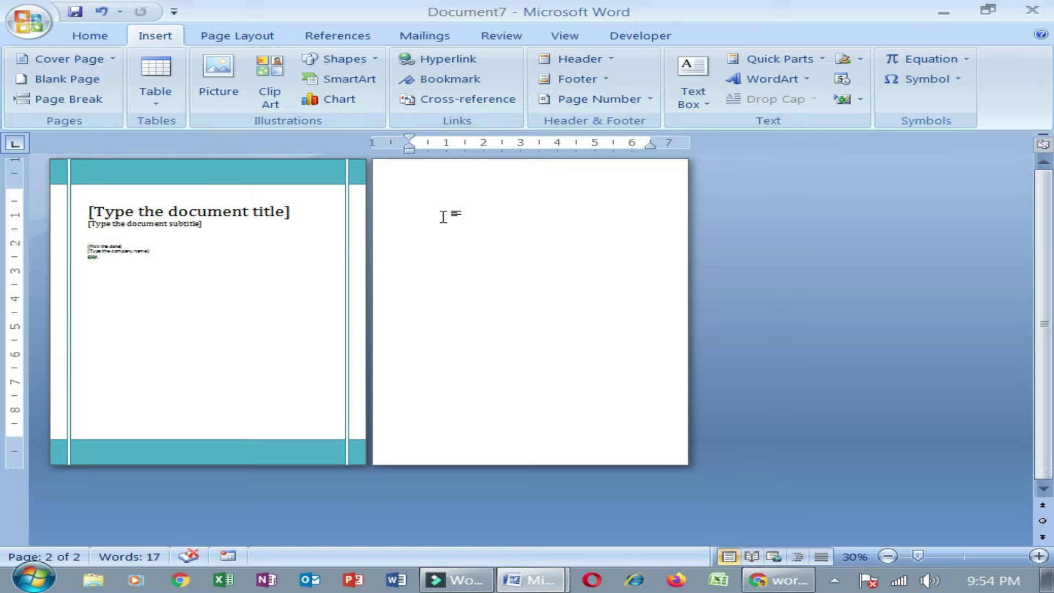
{"action": "type", "text": "fdsf"}
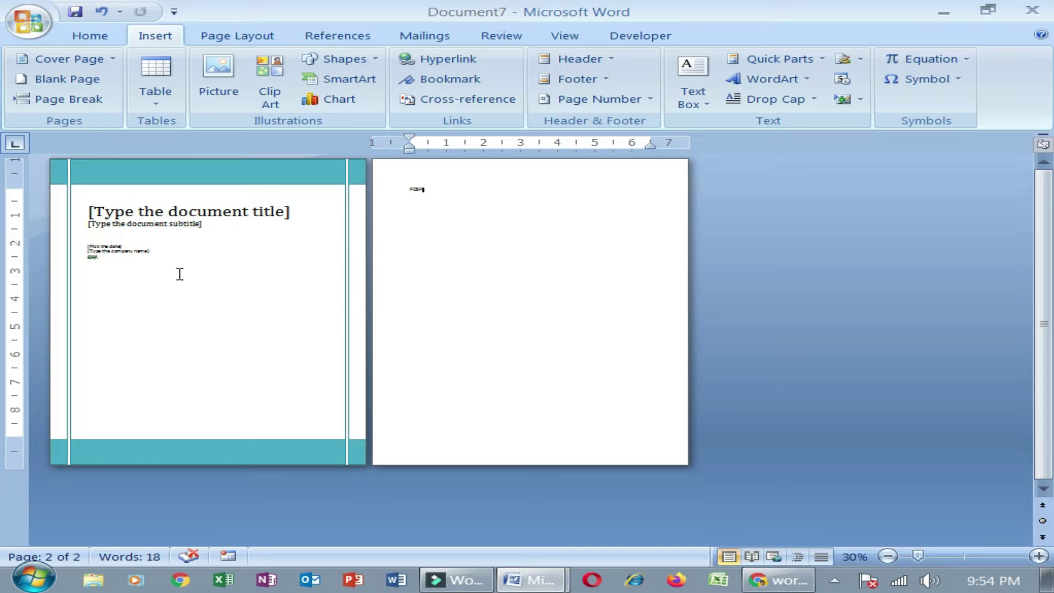
{"action": "scroll", "coordinate": [177, 274], "scroll_direction": "up", "scroll_amount": 2, "text": "ctrl"}
{"action": "scroll", "coordinate": [187, 279], "scroll_direction": "up", "scroll_amount": 1, "text": "ctrl"}
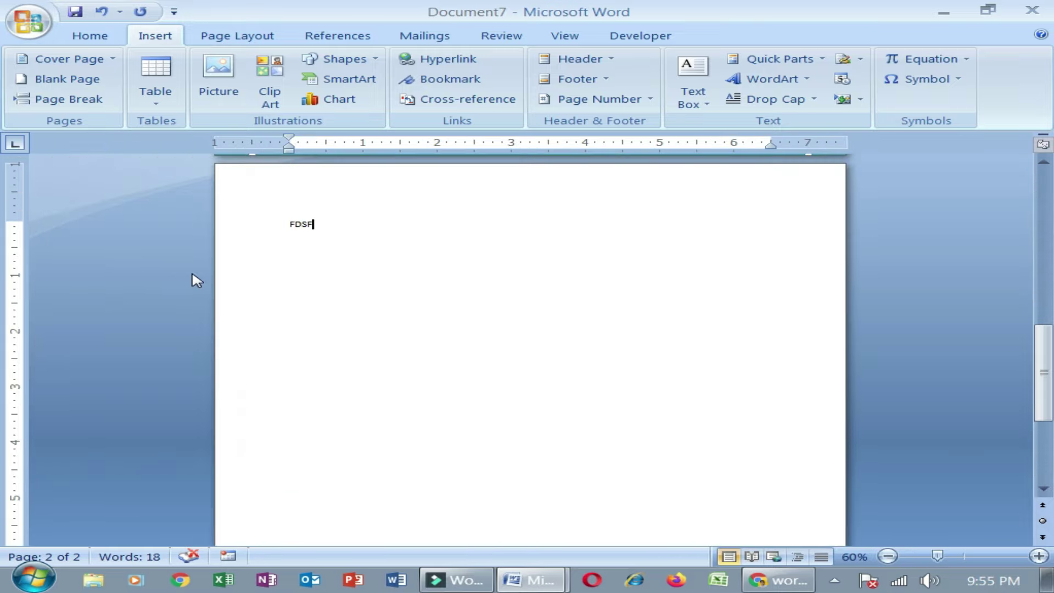
{"action": "scroll", "coordinate": [329, 276], "scroll_direction": "up", "scroll_amount": 3}
{"action": "scroll", "coordinate": [335, 274], "scroll_direction": "up", "scroll_amount": 3}
{"action": "scroll", "coordinate": [335, 275], "scroll_direction": "up", "scroll_amount": 3}
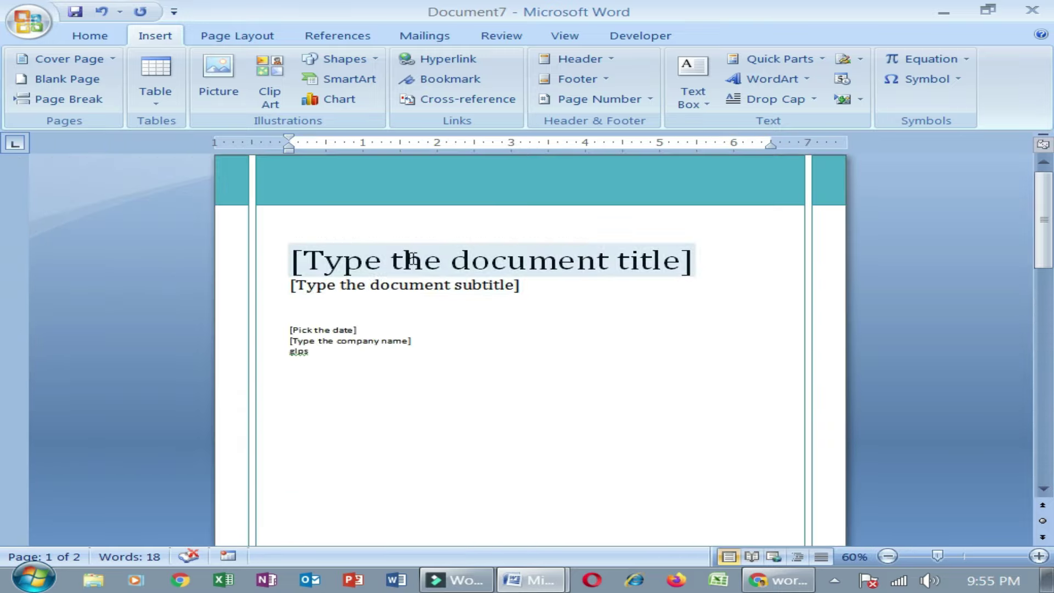
Step: Enter 'CREATIVE LEARNING' as the title and the author's byline as the subtitle
{"action": "left_click", "coordinate": [500, 265]}
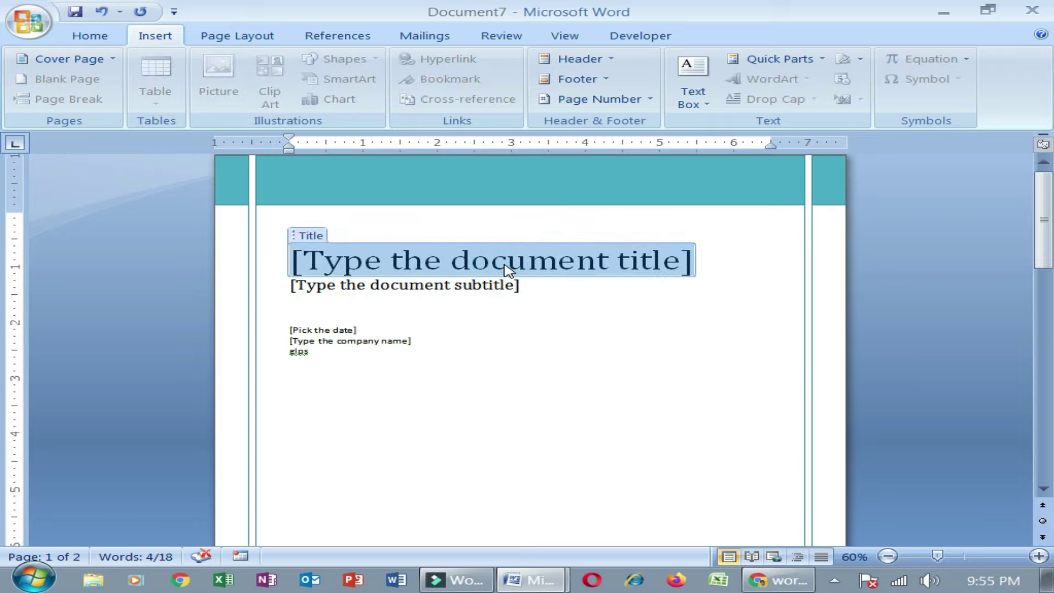
{"action": "type", "text": "C"}
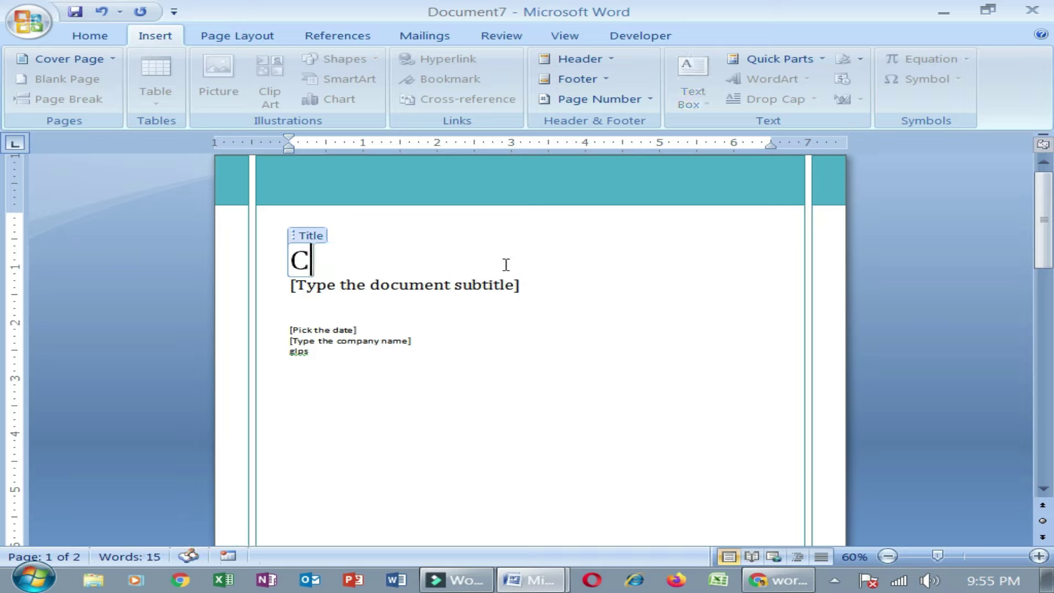
{"action": "type", "text": "REATIVE LEARNI"}
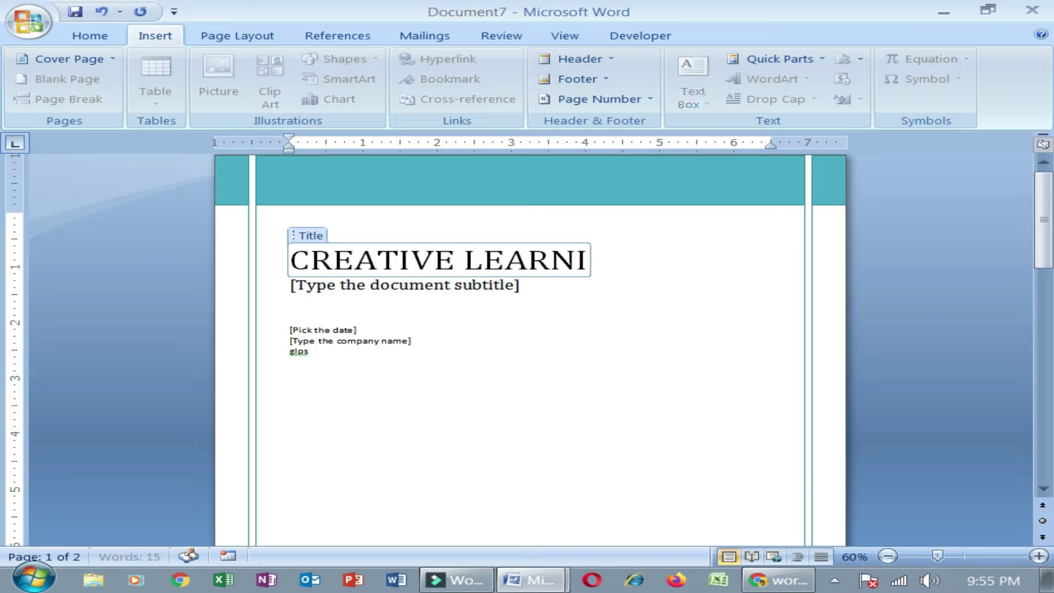
{"action": "type", "text": "NG"}
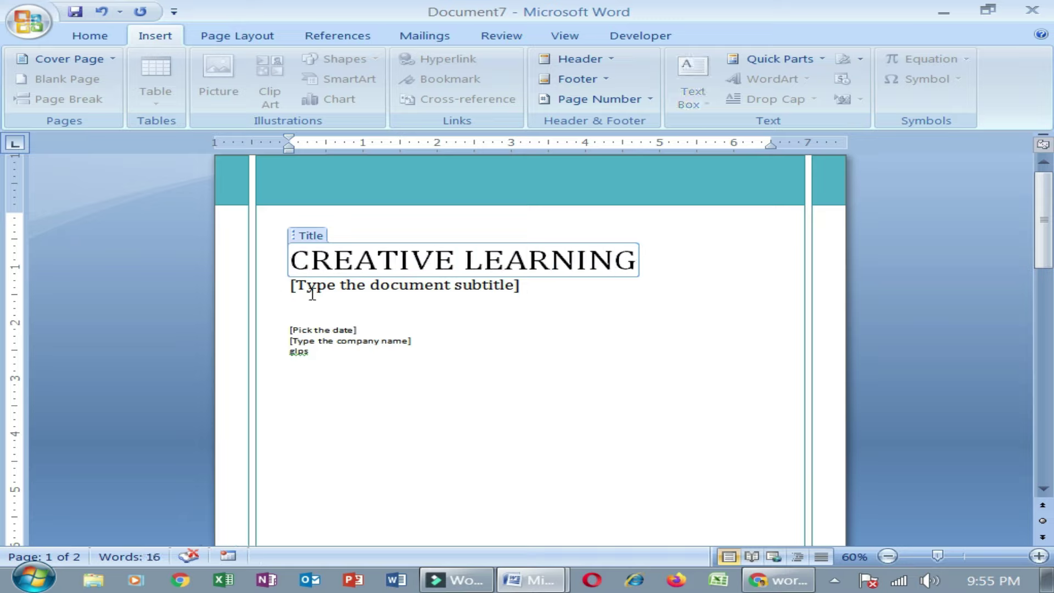
{"action": "left_click", "coordinate": [445, 288]}
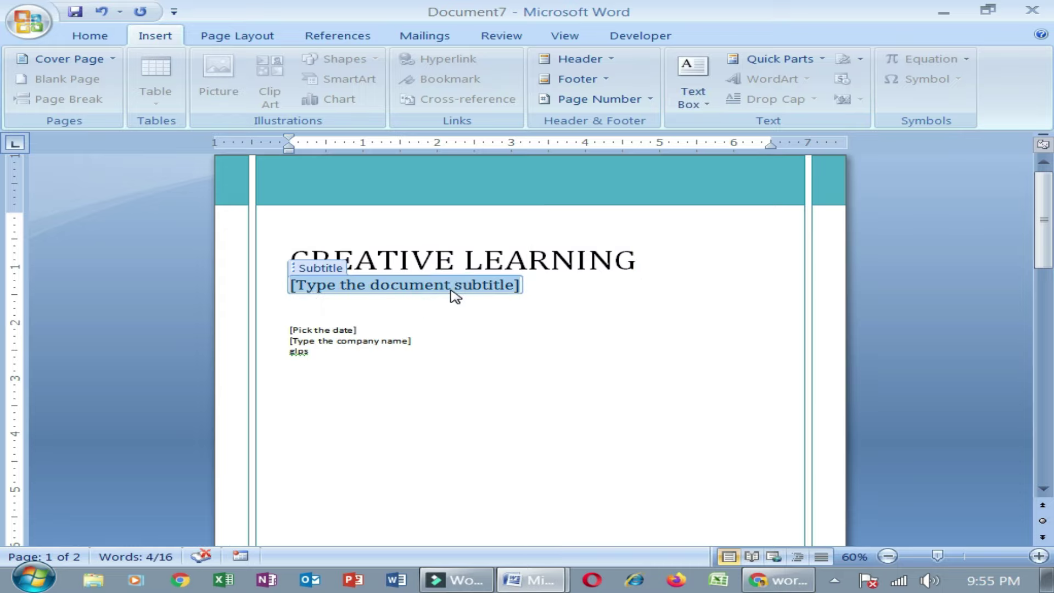
{"action": "type", "text": "BY RITESH"}
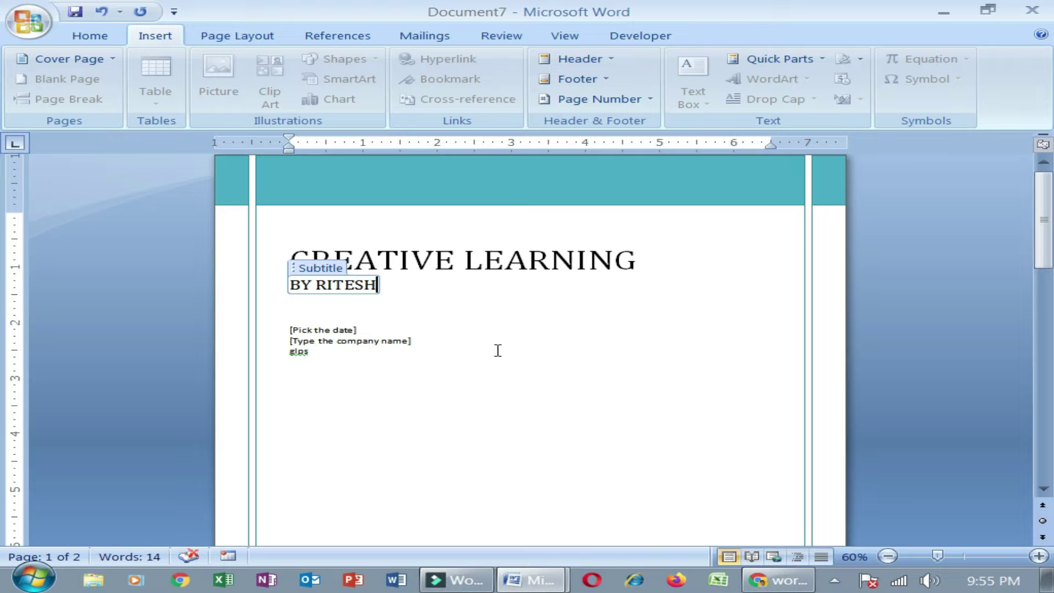
{"action": "left_click", "coordinate": [498, 350]}
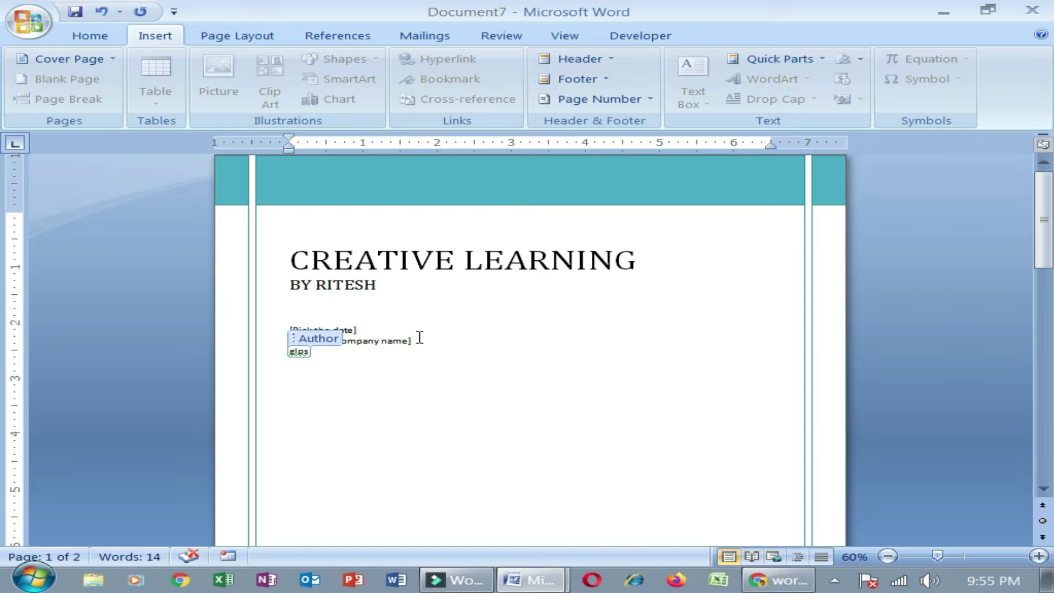
Step: Delete the date, company and author lines beneath the byline
{"action": "left_click", "coordinate": [368, 366]}
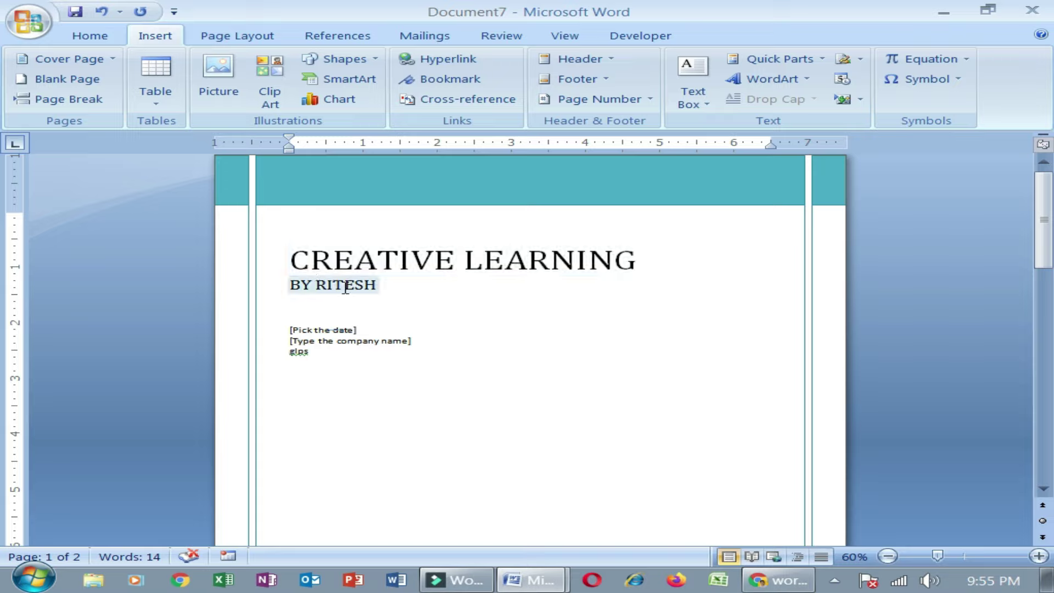
{"action": "scroll", "coordinate": [264, 395], "scroll_direction": "up", "scroll_amount": 1}
{"action": "scroll", "coordinate": [245, 400], "scroll_direction": "up", "scroll_amount": 1}
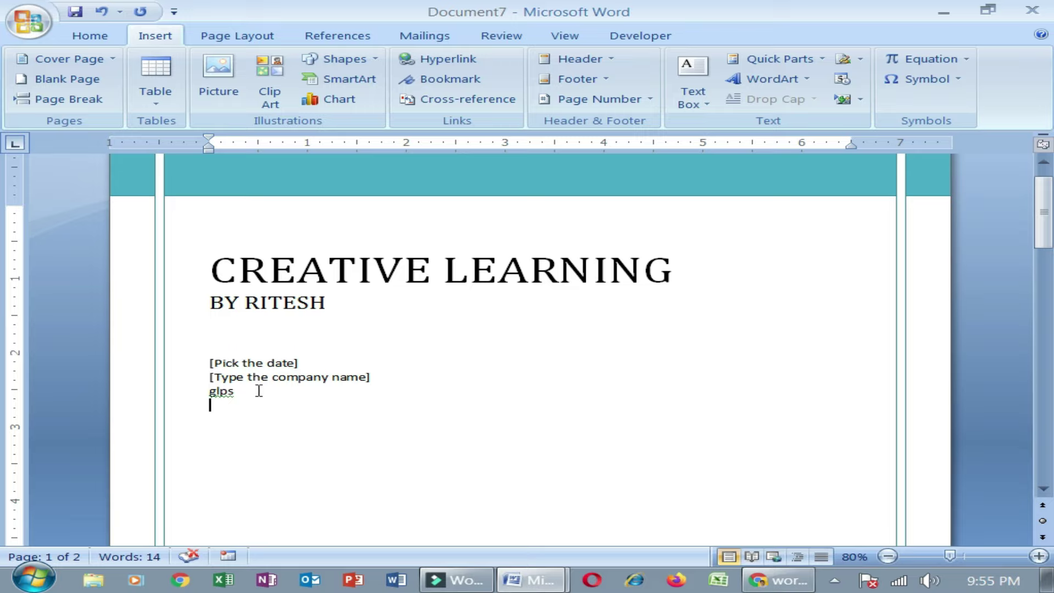
{"action": "left_click_drag", "start_coordinate": [254, 391], "coordinate": [210, 354]}
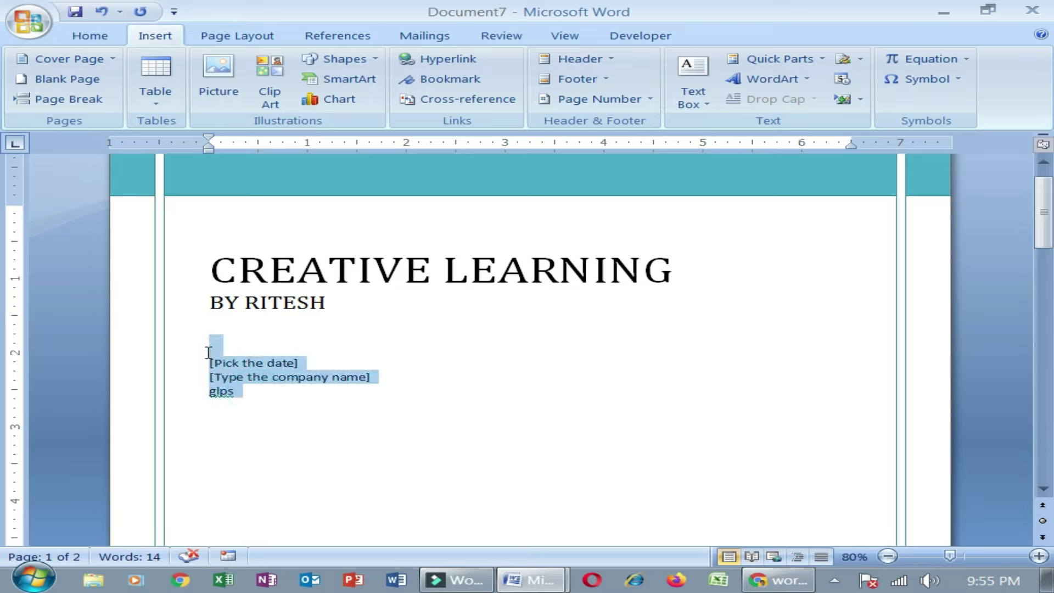
{"action": "key", "text": "Delete"}
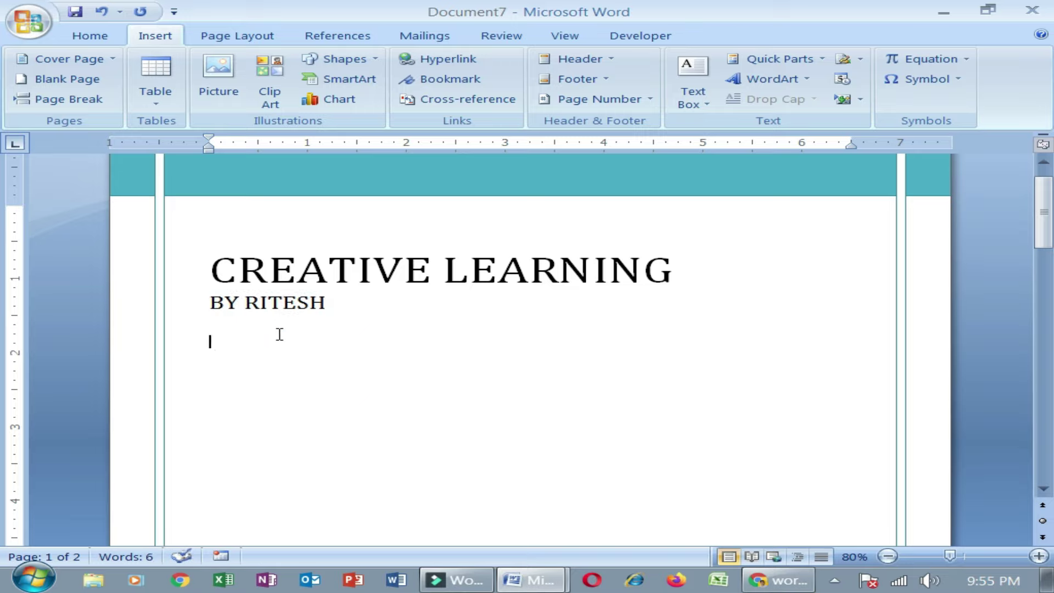
{"action": "scroll", "coordinate": [284, 338], "scroll_direction": "down", "scroll_amount": 2, "text": "ctrl"}
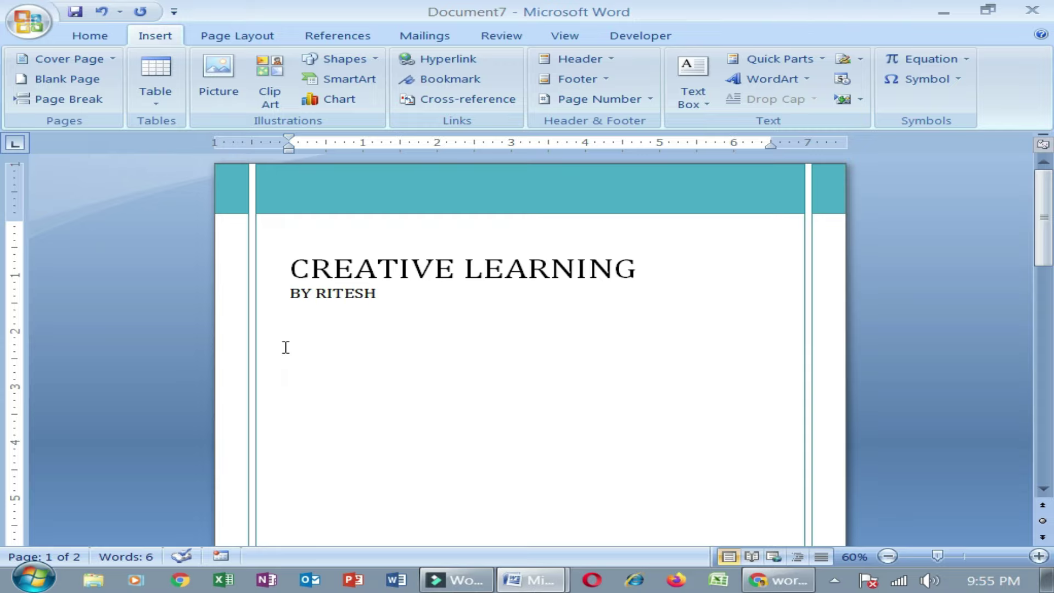
{"action": "scroll", "coordinate": [285, 347], "scroll_direction": "down", "scroll_amount": 2, "text": "ctrl"}
{"action": "scroll", "coordinate": [276, 349], "scroll_direction": "down", "scroll_amount": 1}
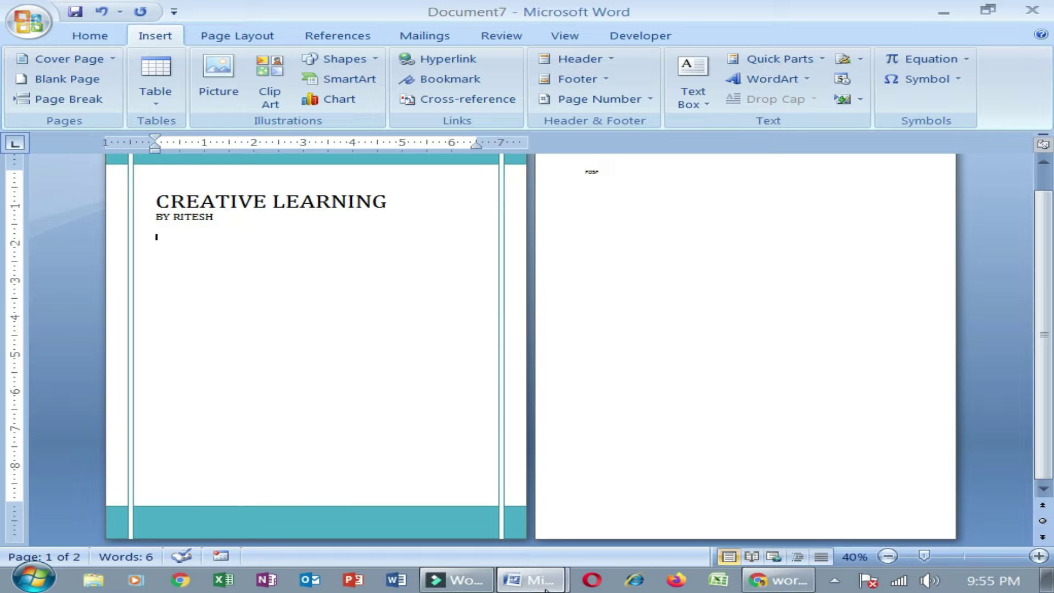
{"action": "left_click", "coordinate": [530, 580]}
{"action": "left_click", "coordinate": [484, 514]}
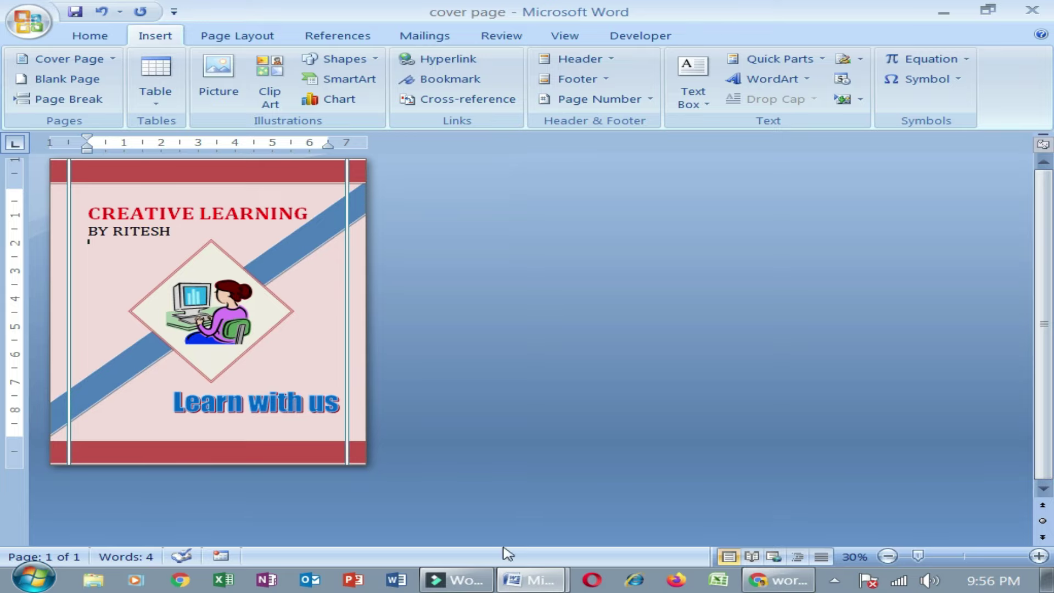
{"action": "left_click", "coordinate": [530, 581]}
{"action": "left_click", "coordinate": [535, 543]}
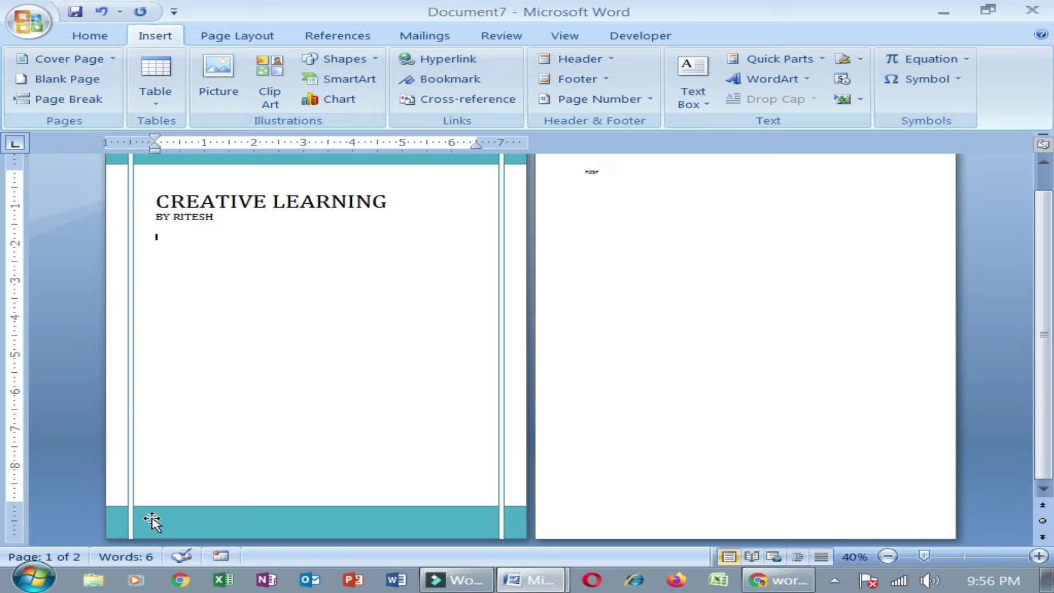
Step: Copy the teal footer bar and paste a duplicate onto the cover page
{"action": "left_click", "coordinate": [285, 518]}
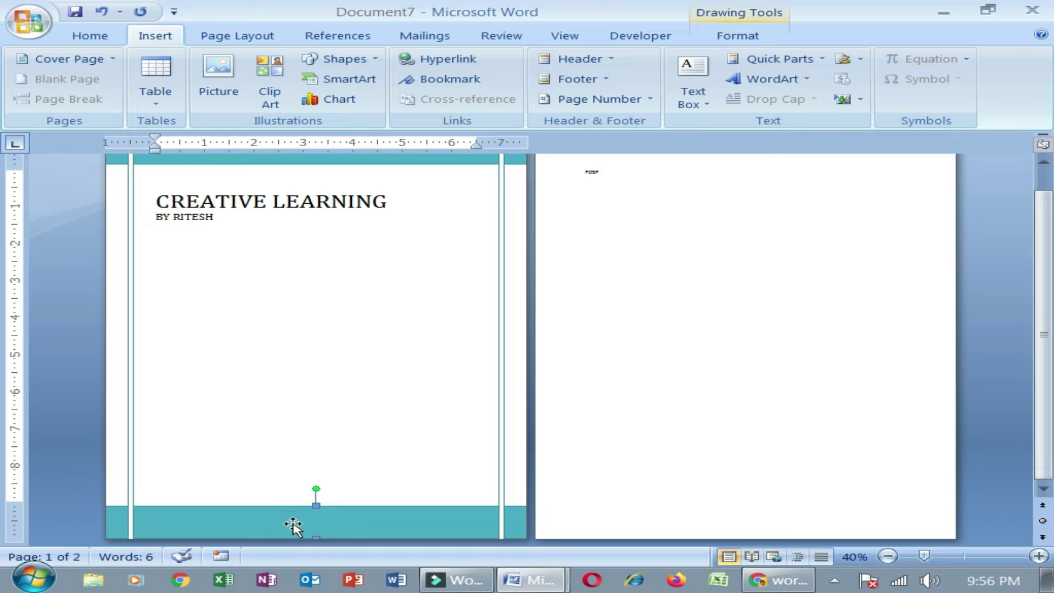
{"action": "right_click", "coordinate": [294, 524]}
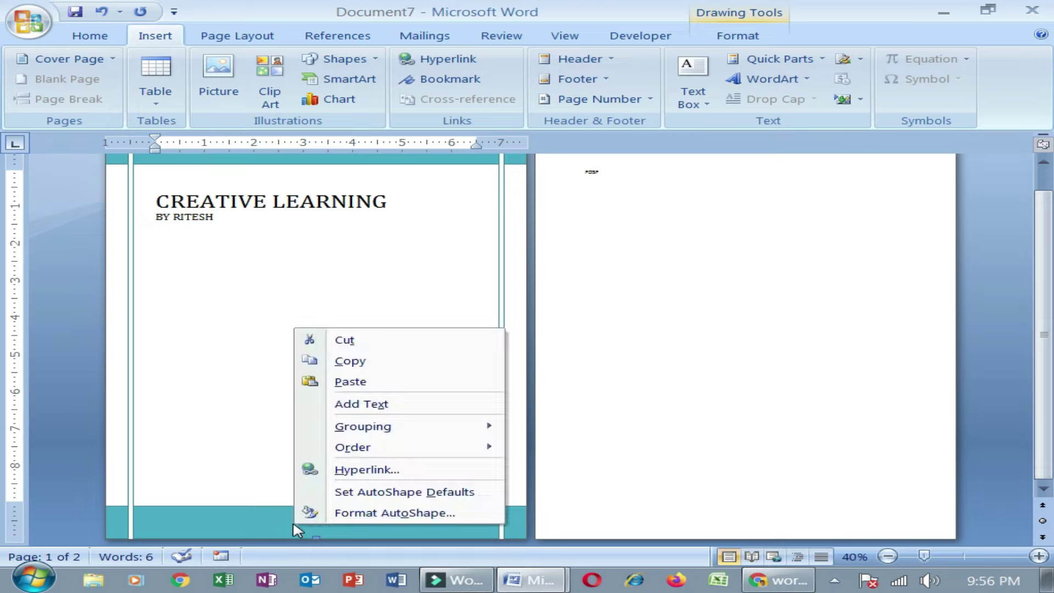
{"action": "left_click", "coordinate": [405, 363]}
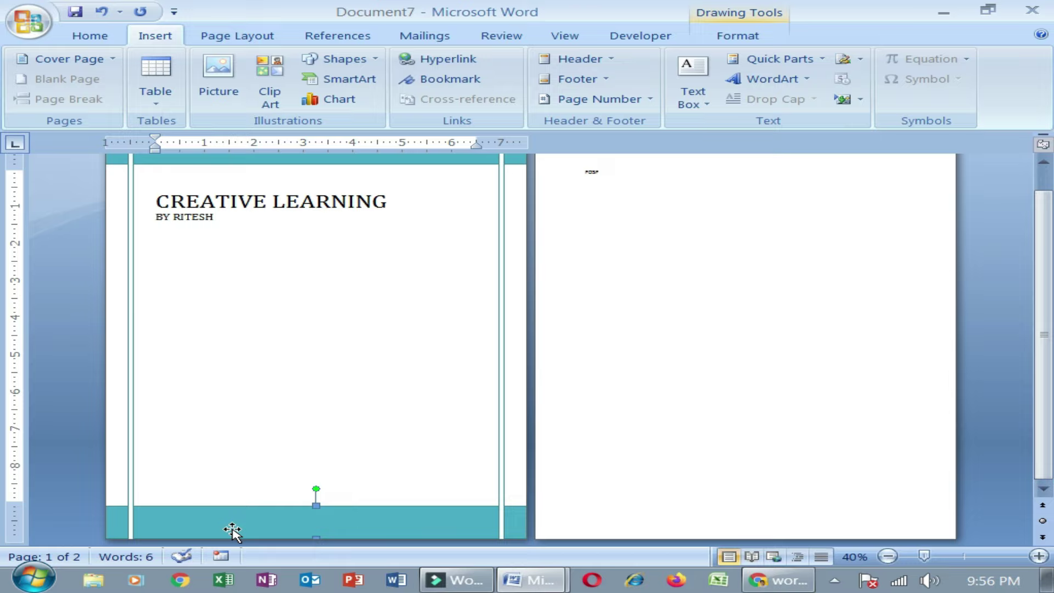
{"action": "left_click", "coordinate": [248, 330]}
{"action": "right_click", "coordinate": [247, 331]}
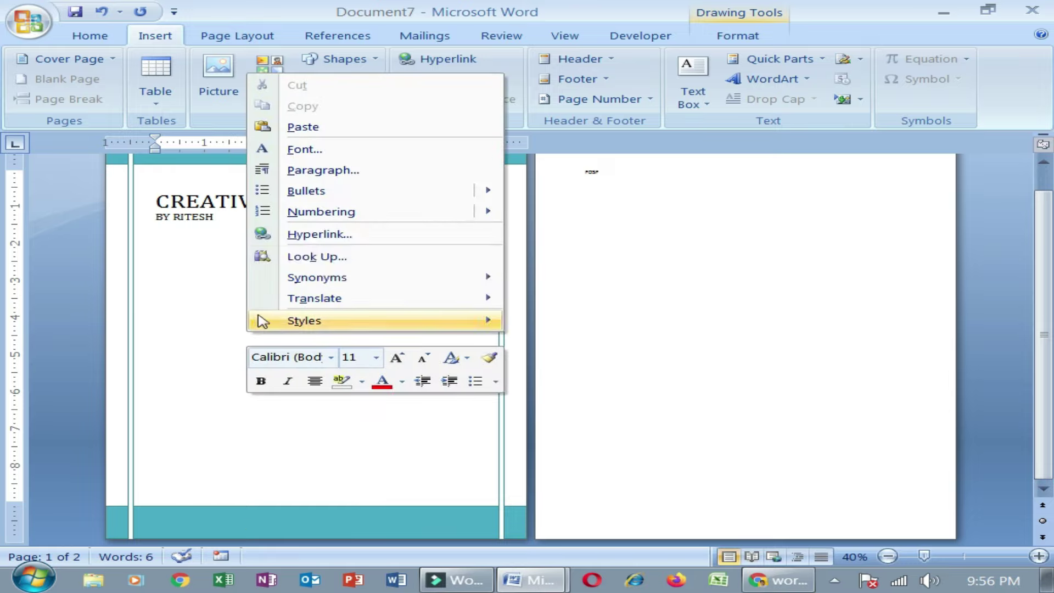
{"action": "left_click", "coordinate": [296, 128]}
Step: Move the pasted bar mid-page, tilt it and stretch it into a long diagonal band
{"action": "left_click_drag", "start_coordinate": [281, 511], "coordinate": [277, 370]}
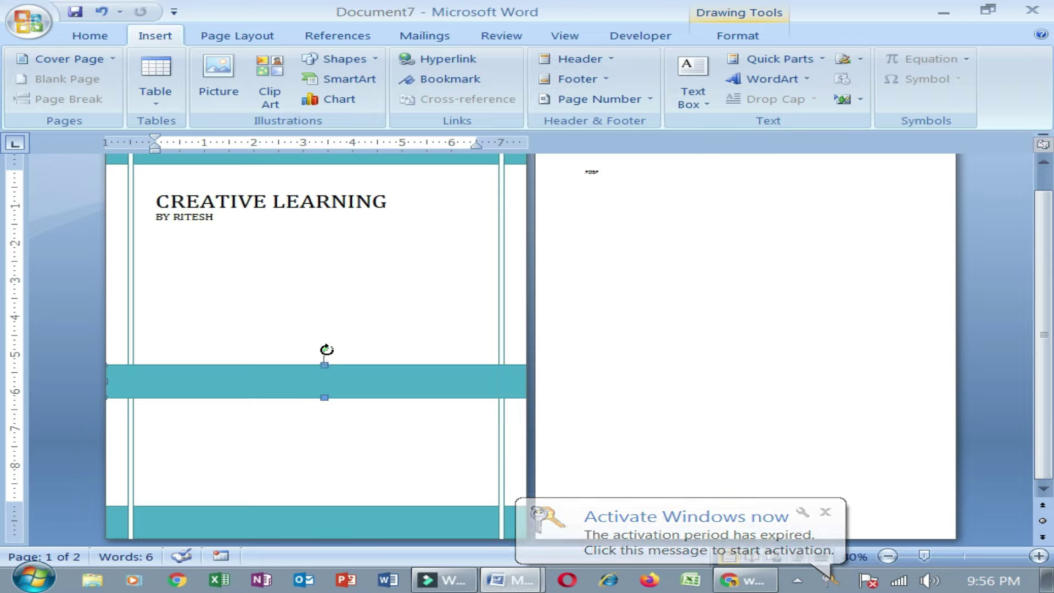
{"action": "left_click_drag", "start_coordinate": [327, 349], "coordinate": [307, 362]}
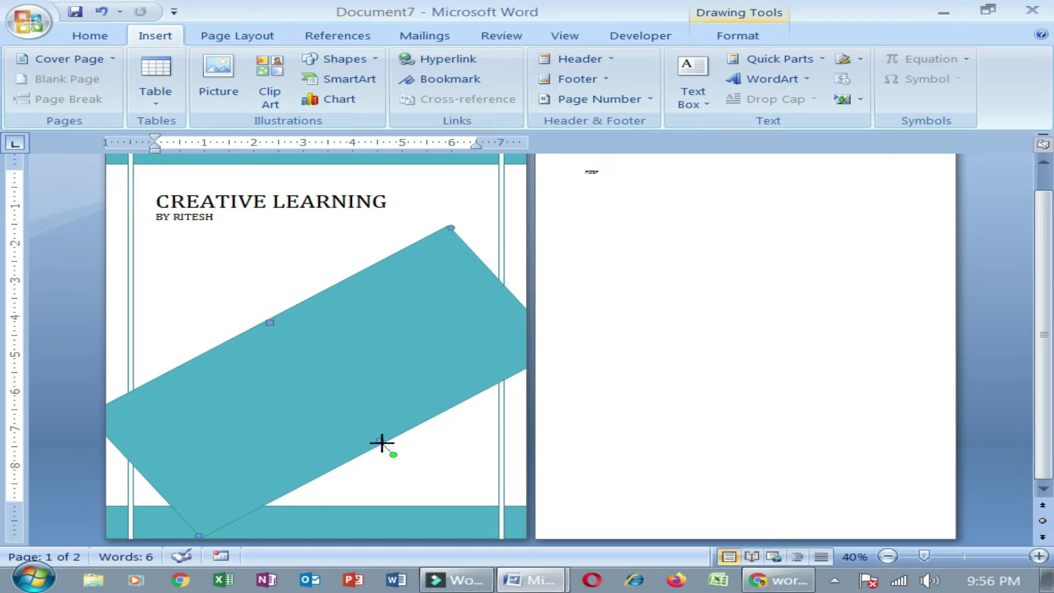
{"action": "left_click_drag", "start_coordinate": [314, 371], "coordinate": [294, 347]}
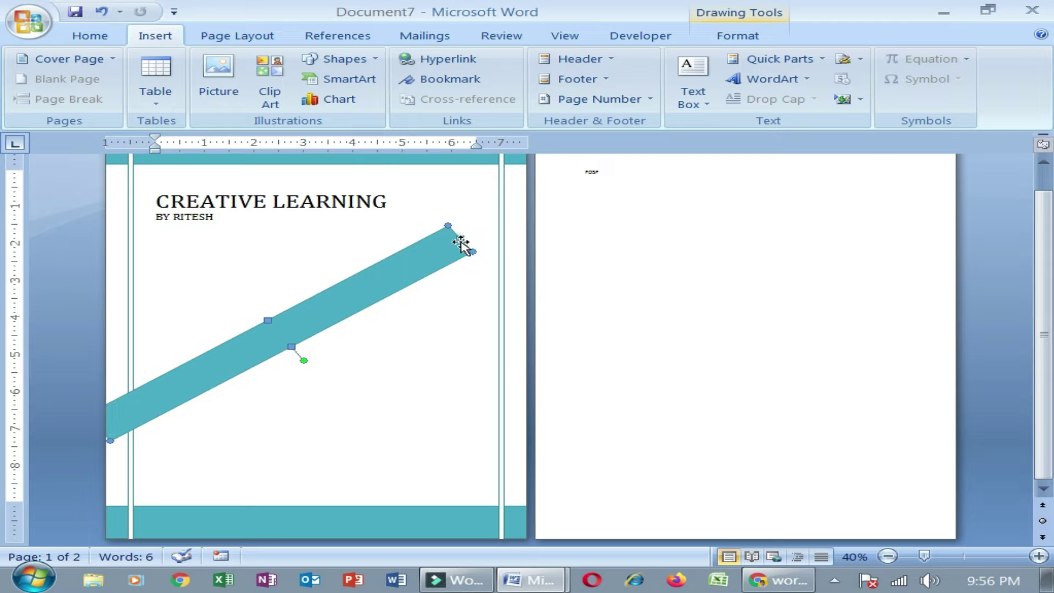
{"action": "left_click_drag", "start_coordinate": [462, 238], "coordinate": [551, 198]}
{"action": "left_click_drag", "start_coordinate": [307, 220], "coordinate": [268, 335]}
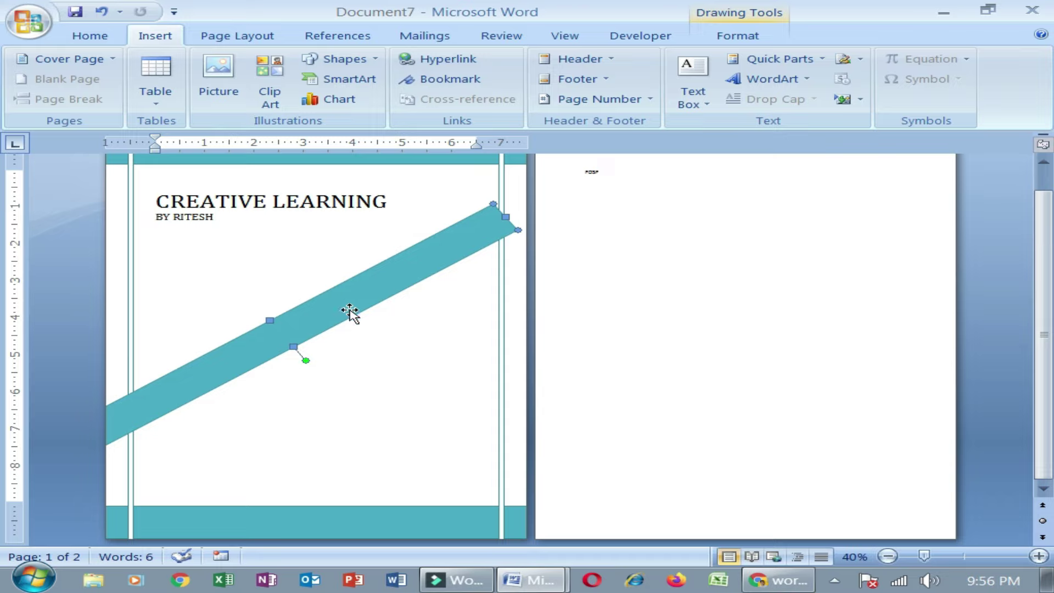
{"action": "left_click_drag", "start_coordinate": [504, 216], "coordinate": [553, 191]}
{"action": "mouse_move", "coordinate": [424, 254]}
{"action": "left_mouse_down"}
{"action": "mouse_move", "coordinate": [432, 288]}
{"action": "mouse_move", "coordinate": [424, 276]}
{"action": "left_mouse_up"}
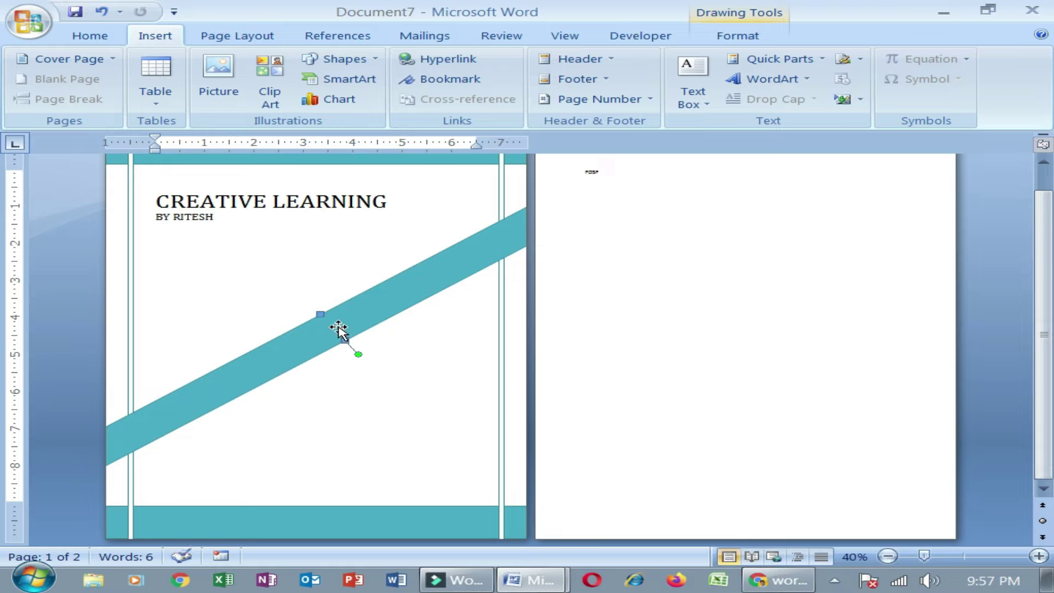
Step: Apply a blue shape style to the diagonal band, then give it a light peach fill
{"action": "left_click", "coordinate": [746, 40]}
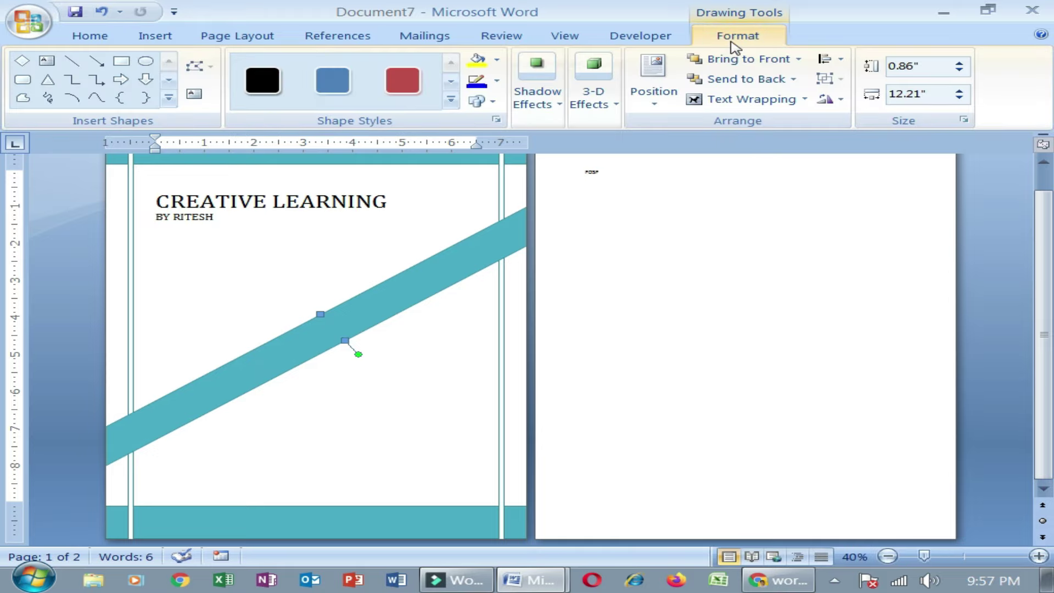
{"action": "left_click", "coordinate": [398, 401]}
{"action": "left_click", "coordinate": [451, 99]}
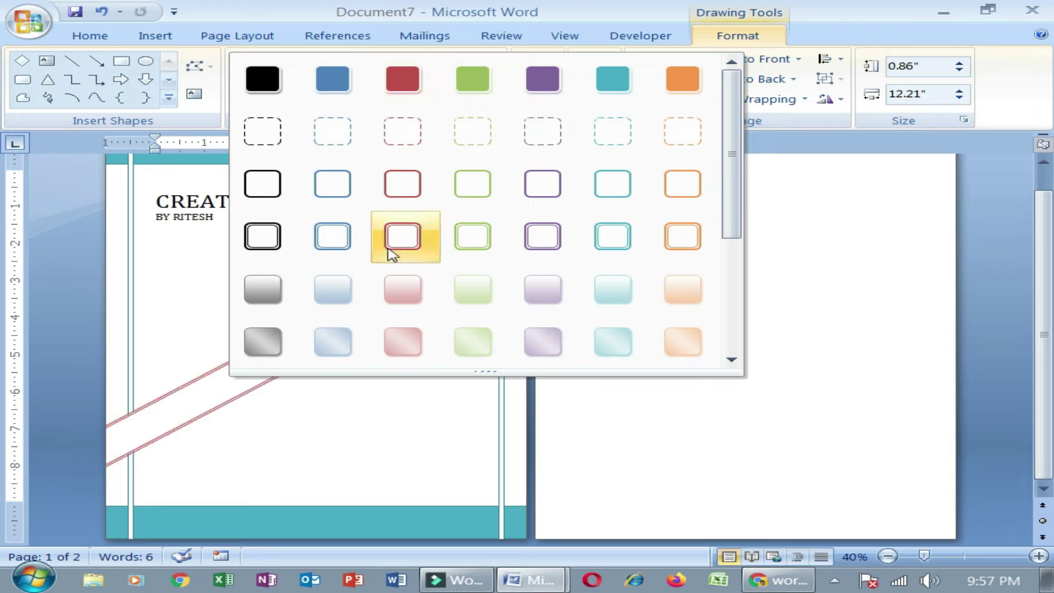
{"action": "left_click", "coordinate": [358, 84]}
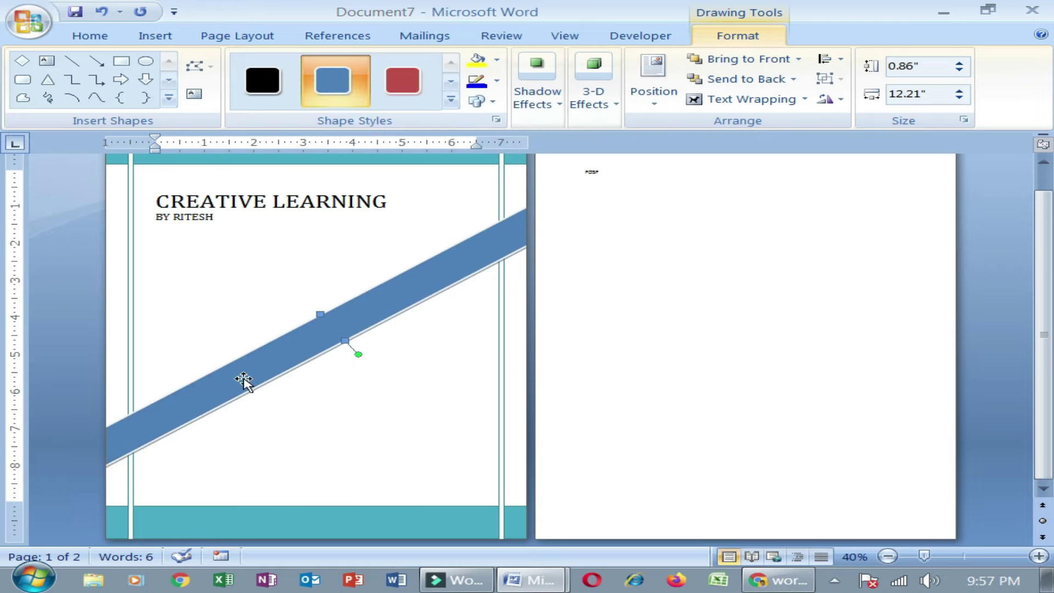
{"action": "left_click", "coordinate": [496, 59]}
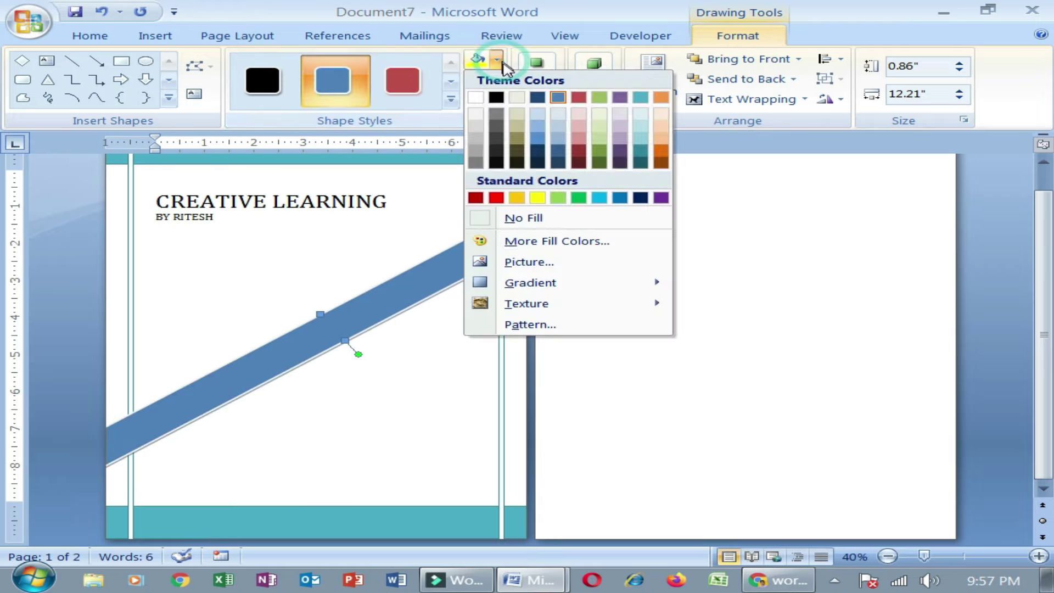
{"action": "left_click", "coordinate": [662, 141]}
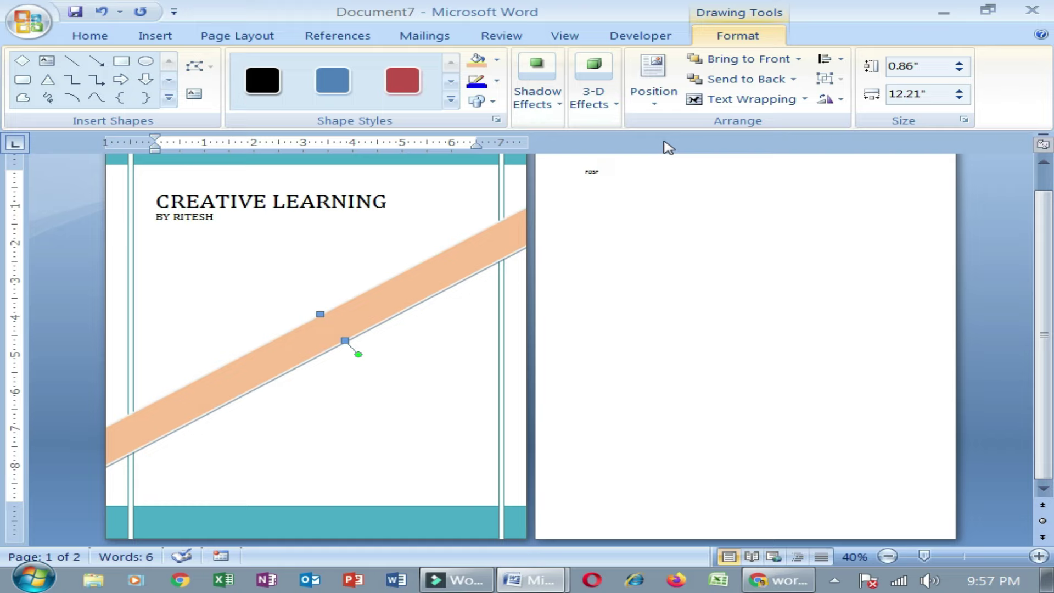
Step: Select the teal bars at the top and bottom of the cover page
{"action": "left_click", "coordinate": [429, 366]}
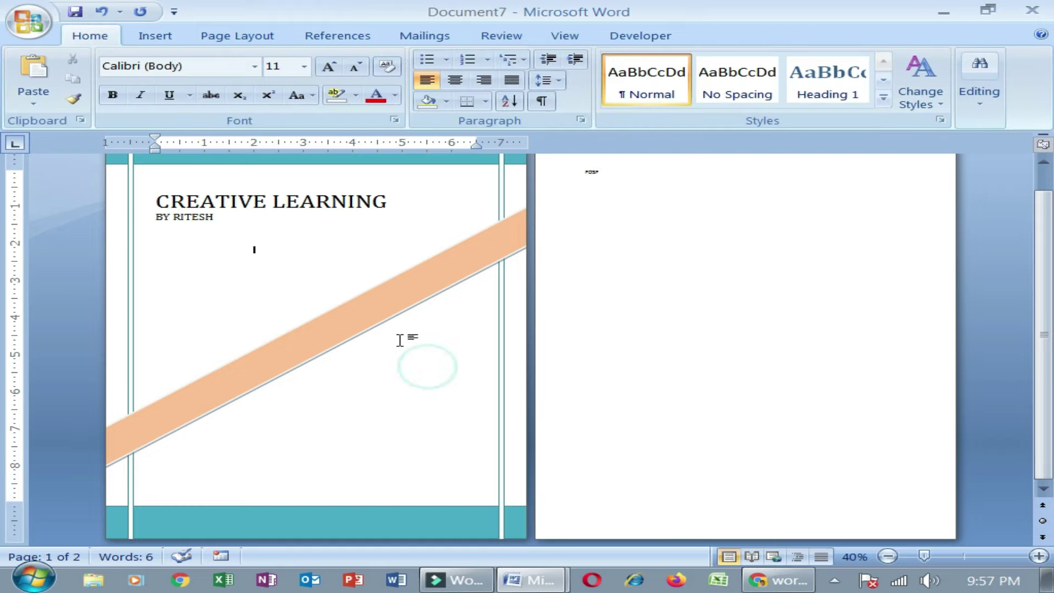
{"action": "scroll", "coordinate": [524, 269], "scroll_direction": "up", "scroll_amount": 2}
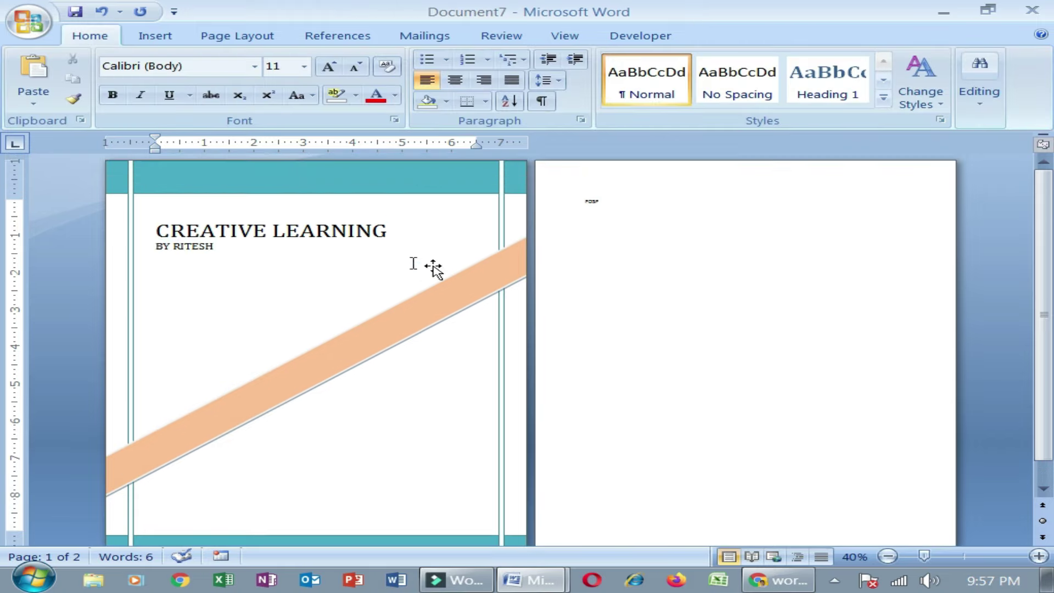
{"action": "scroll", "coordinate": [342, 467], "scroll_direction": "down", "scroll_amount": 2}
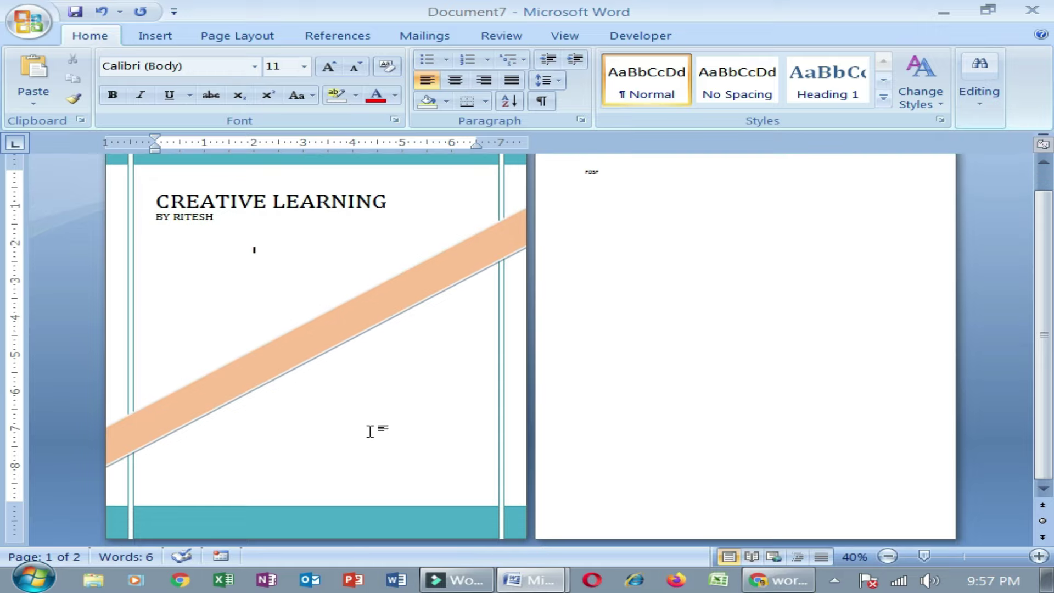
{"action": "scroll", "coordinate": [369, 434], "scroll_direction": "up", "scroll_amount": 2}
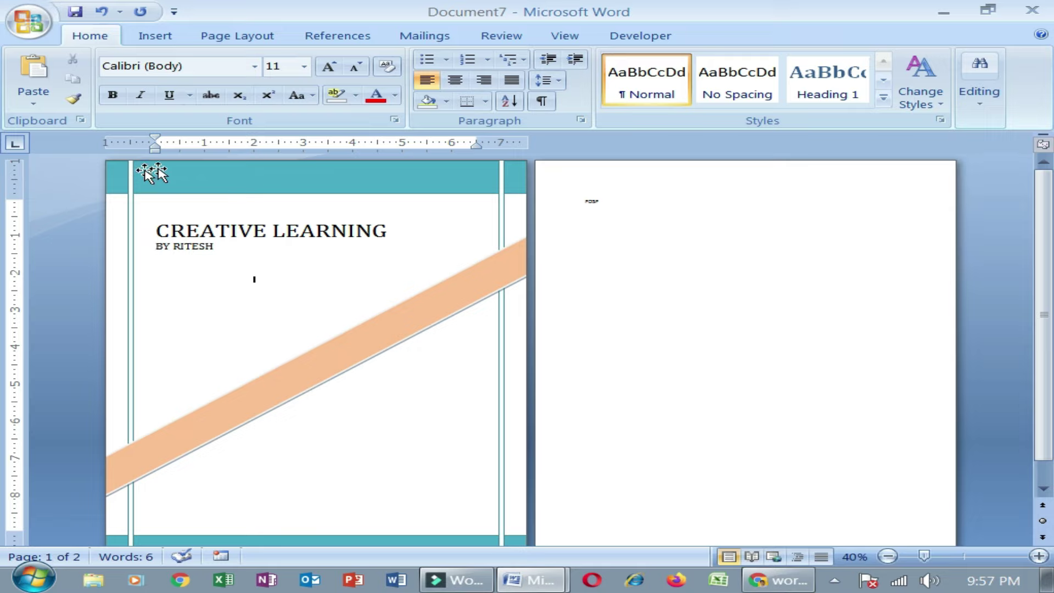
{"action": "left_click", "coordinate": [340, 171]}
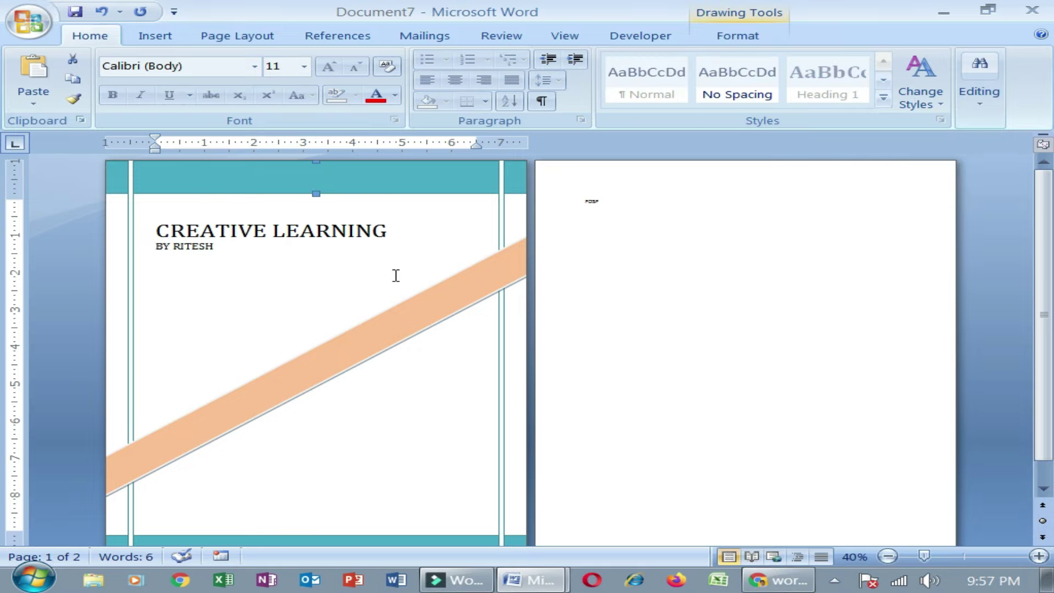
{"action": "scroll", "coordinate": [396, 276], "scroll_direction": "down", "scroll_amount": 2}
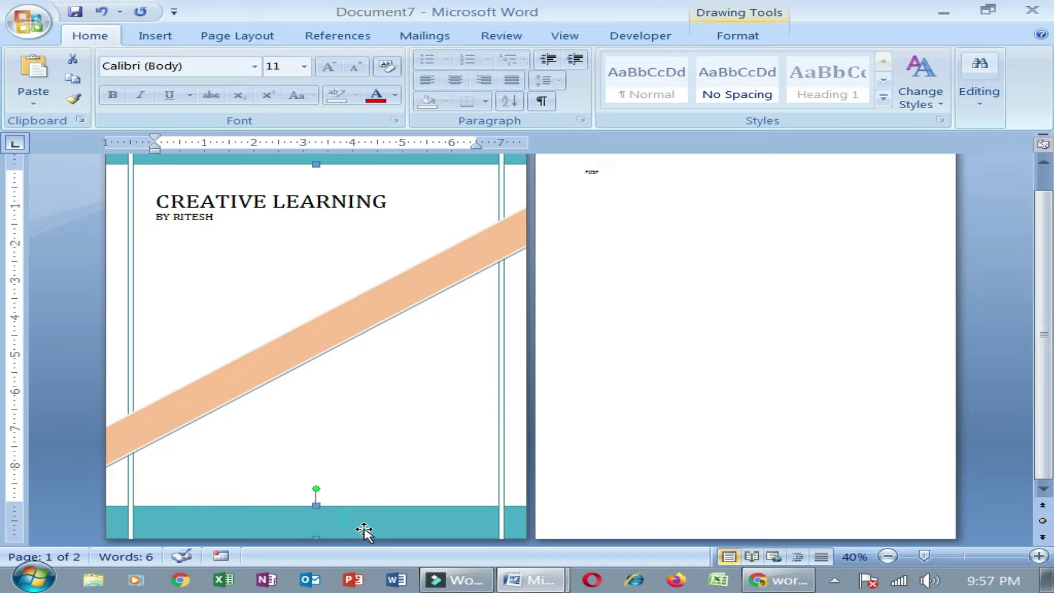
{"action": "scroll", "coordinate": [383, 201], "scroll_direction": "up", "scroll_amount": 2}
{"action": "scroll", "coordinate": [348, 381], "scroll_direction": "down", "scroll_amount": 1}
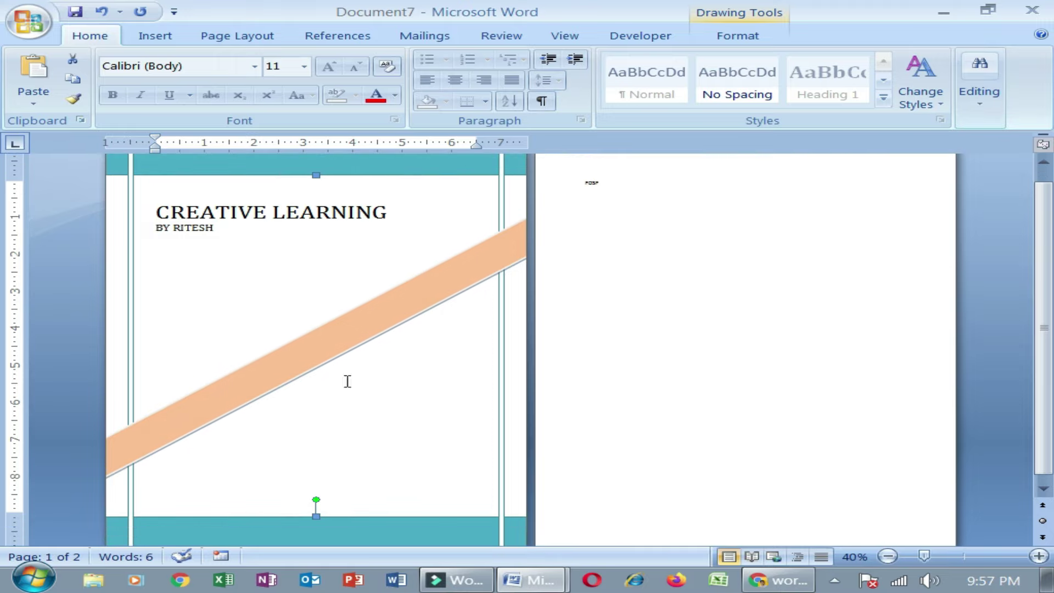
Step: Apply the red shape style to the top and bottom bars
{"action": "left_click", "coordinate": [731, 37]}
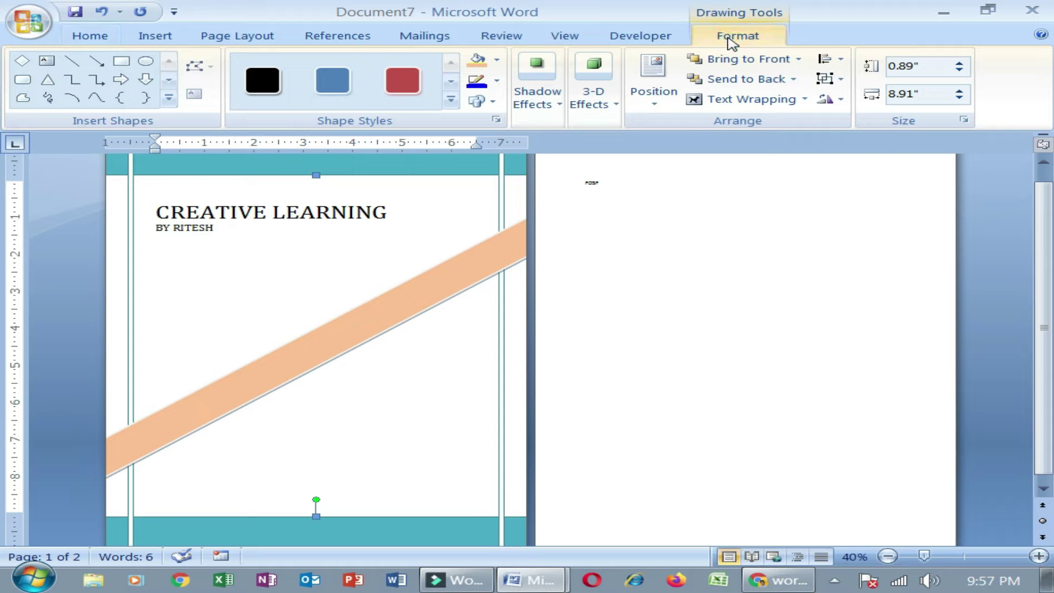
{"action": "left_click", "coordinate": [498, 59]}
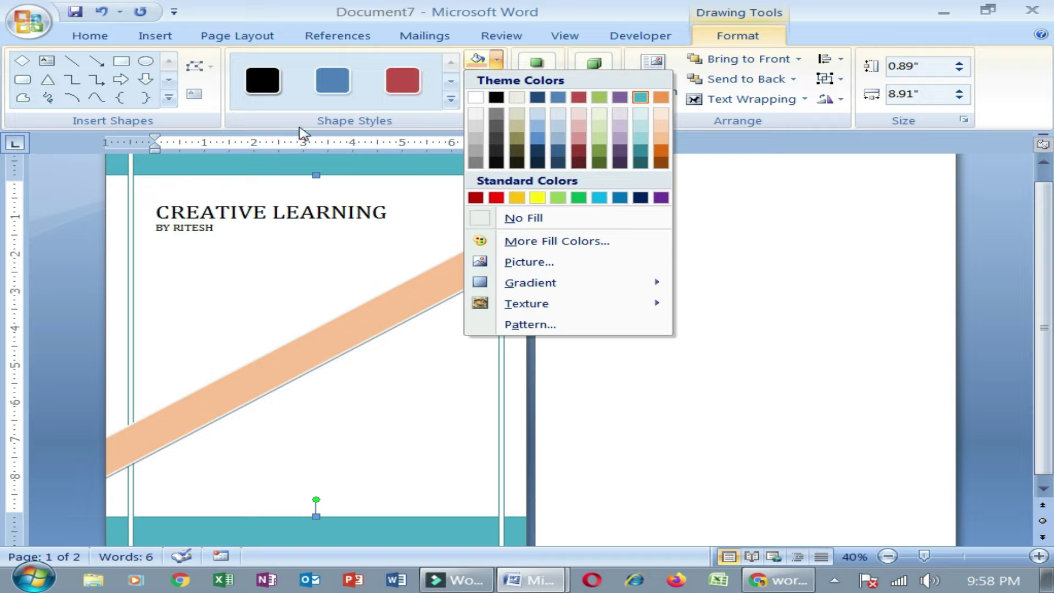
{"action": "left_click", "coordinate": [450, 100]}
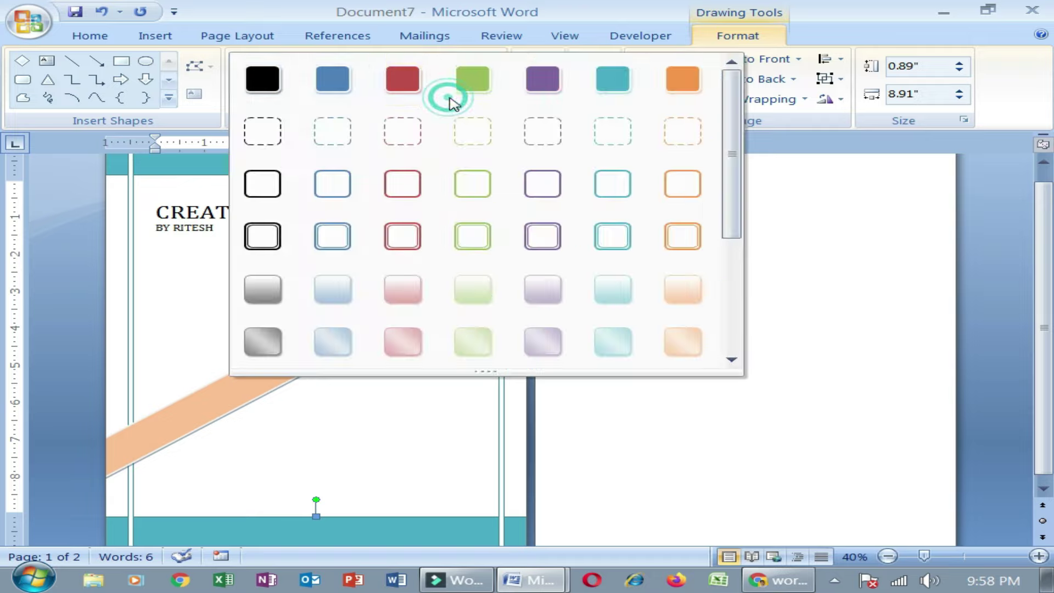
{"action": "left_click", "coordinate": [405, 91]}
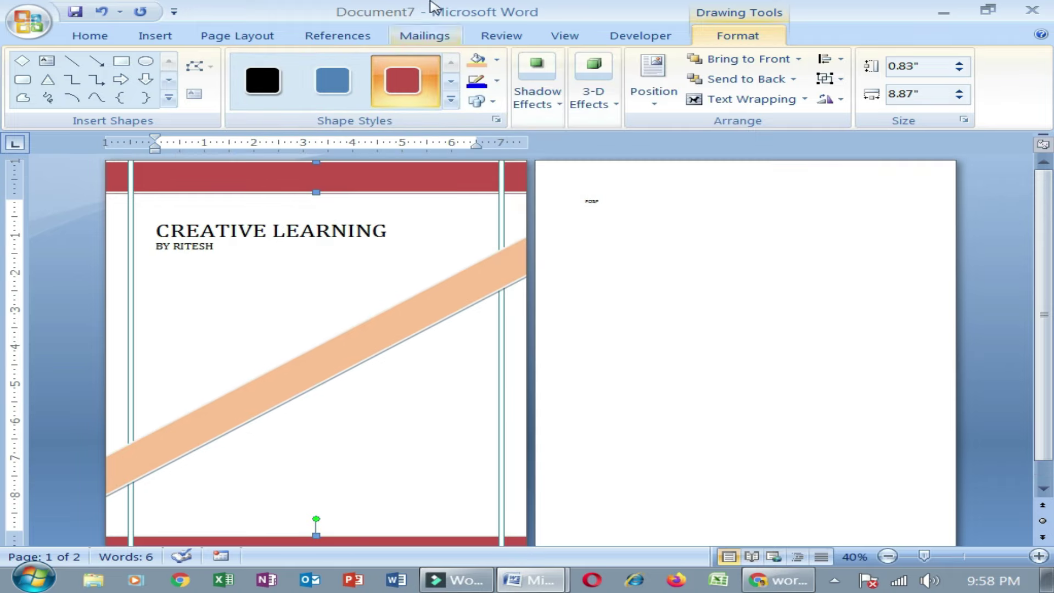
{"action": "scroll", "coordinate": [356, 238], "scroll_direction": "down", "scroll_amount": 1}
{"action": "left_click", "coordinate": [336, 249]}
Step: Send the peach diagonal band to the back, behind the pinstripe lines
{"action": "scroll", "coordinate": [727, 291], "scroll_direction": "up", "scroll_amount": 2, "text": "ctrl"}
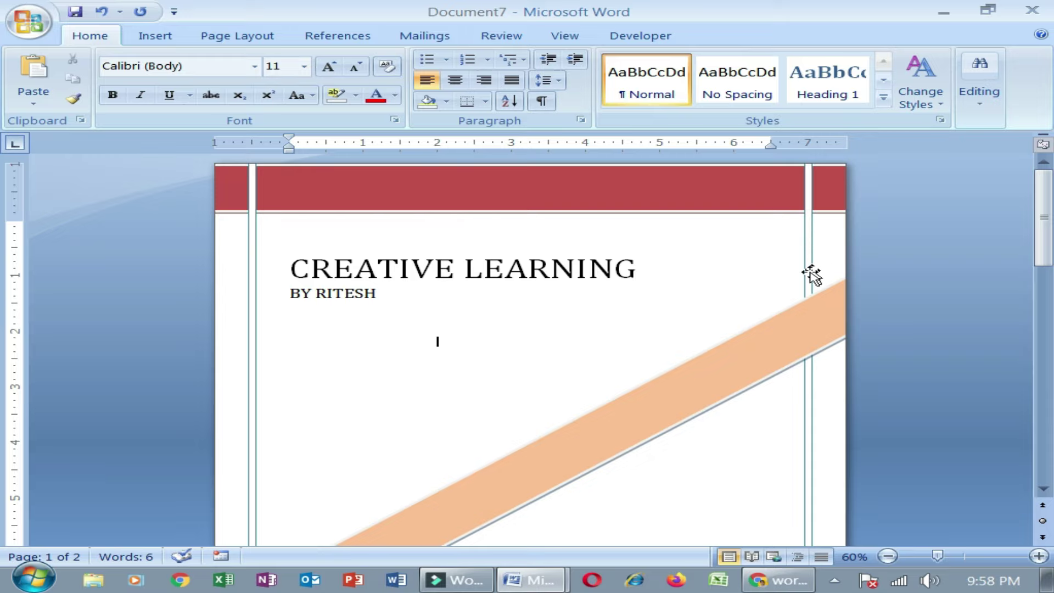
{"action": "scroll", "coordinate": [745, 264], "scroll_direction": "down", "scroll_amount": 3}
{"action": "left_click", "coordinate": [615, 360]}
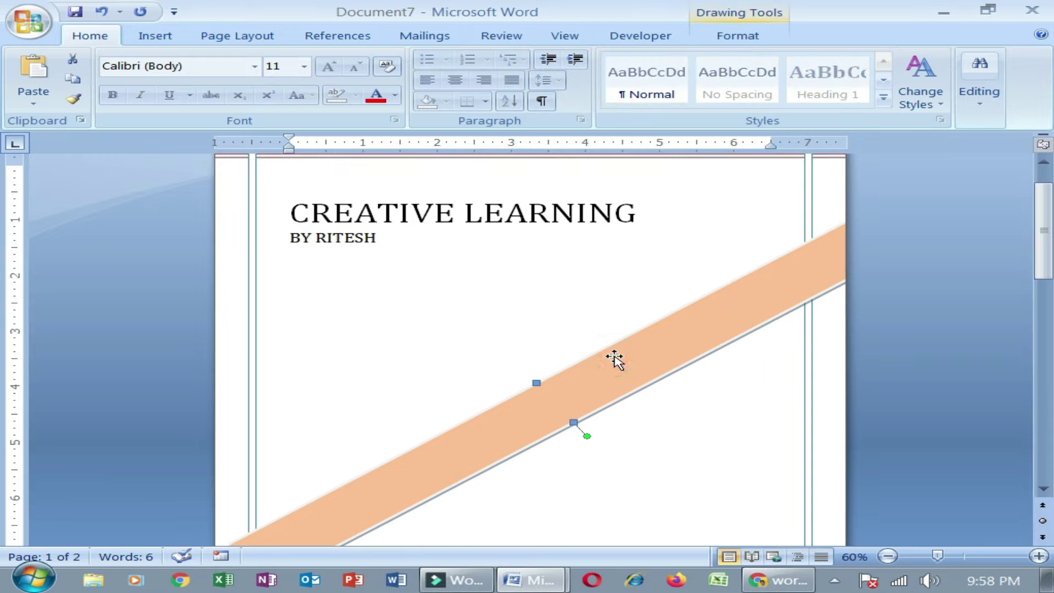
{"action": "left_click", "coordinate": [738, 36]}
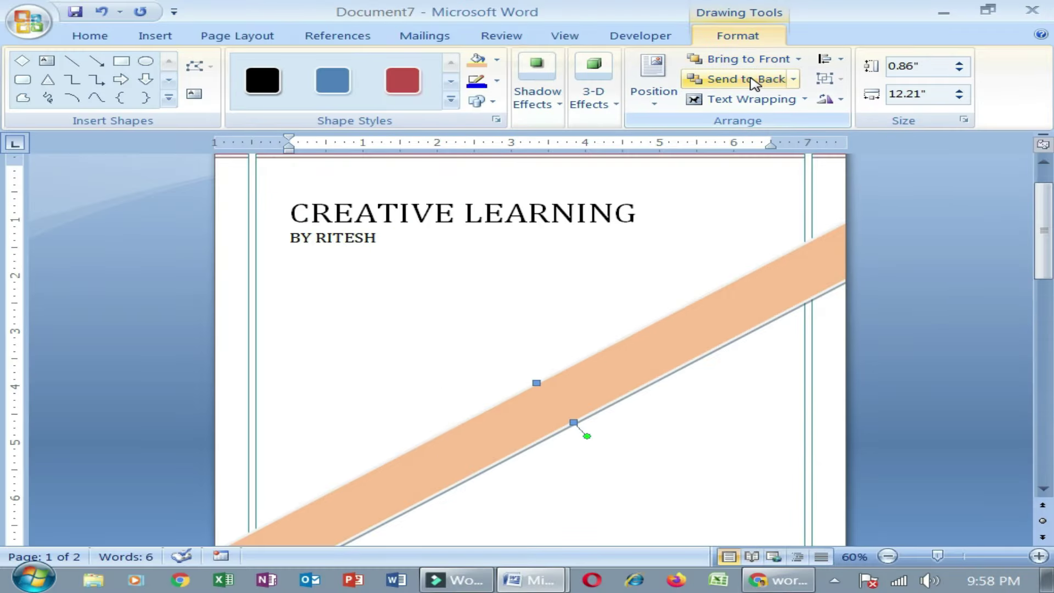
{"action": "left_click", "coordinate": [753, 79]}
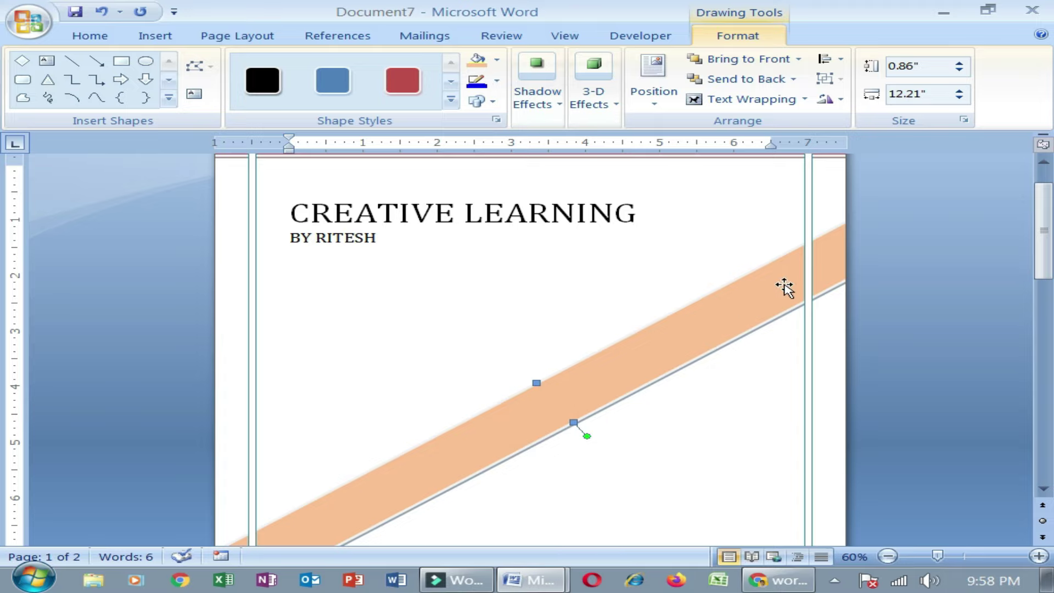
{"action": "scroll", "coordinate": [749, 280], "scroll_direction": "down", "scroll_amount": 2}
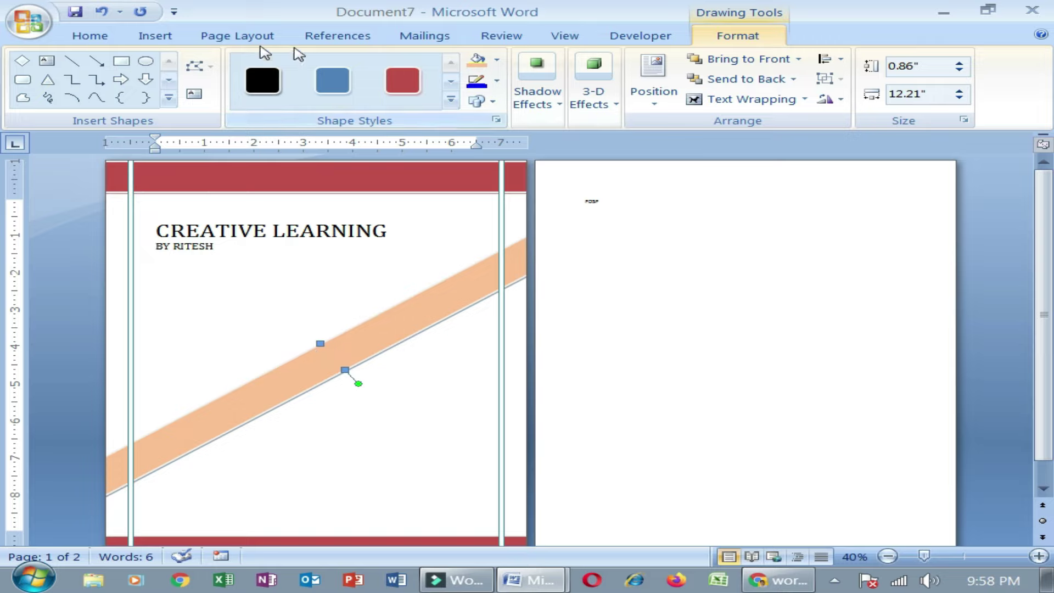
Step: Draw a diamond shape on the cover page below the title
{"action": "left_click", "coordinate": [156, 37]}
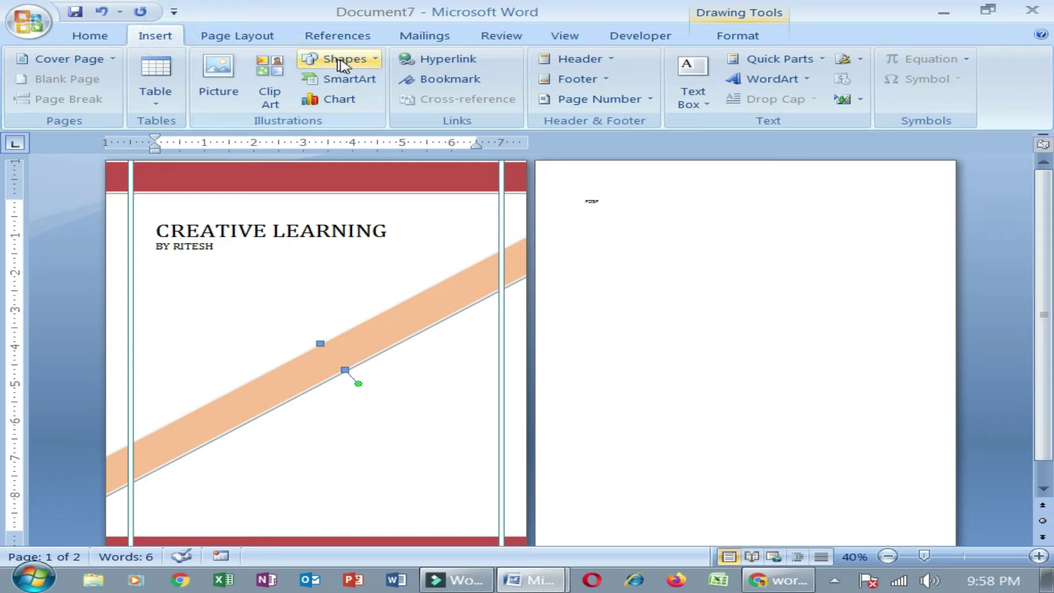
{"action": "left_click", "coordinate": [378, 68]}
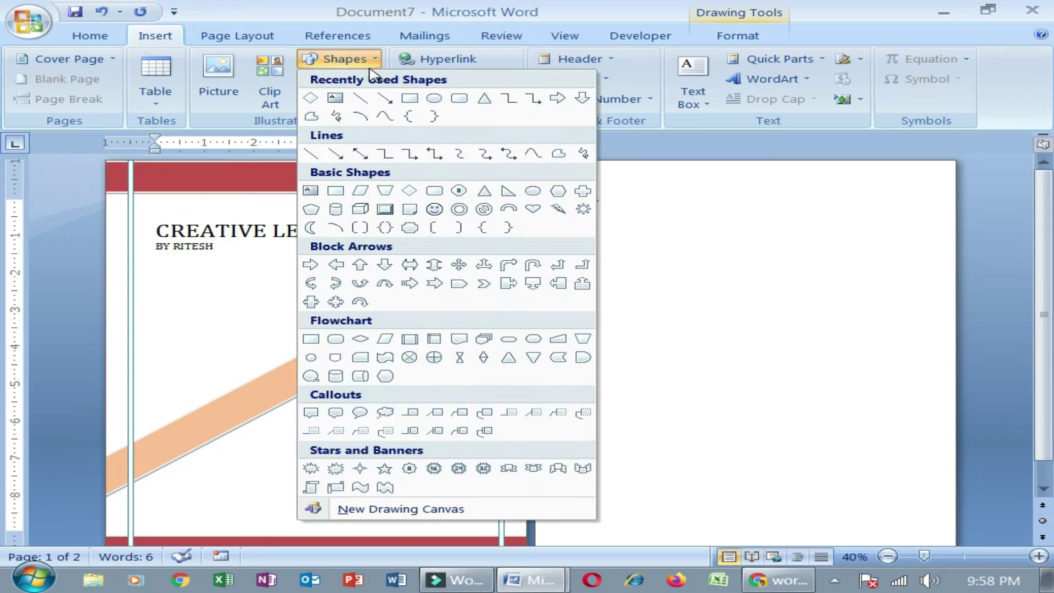
{"action": "left_click", "coordinate": [316, 98]}
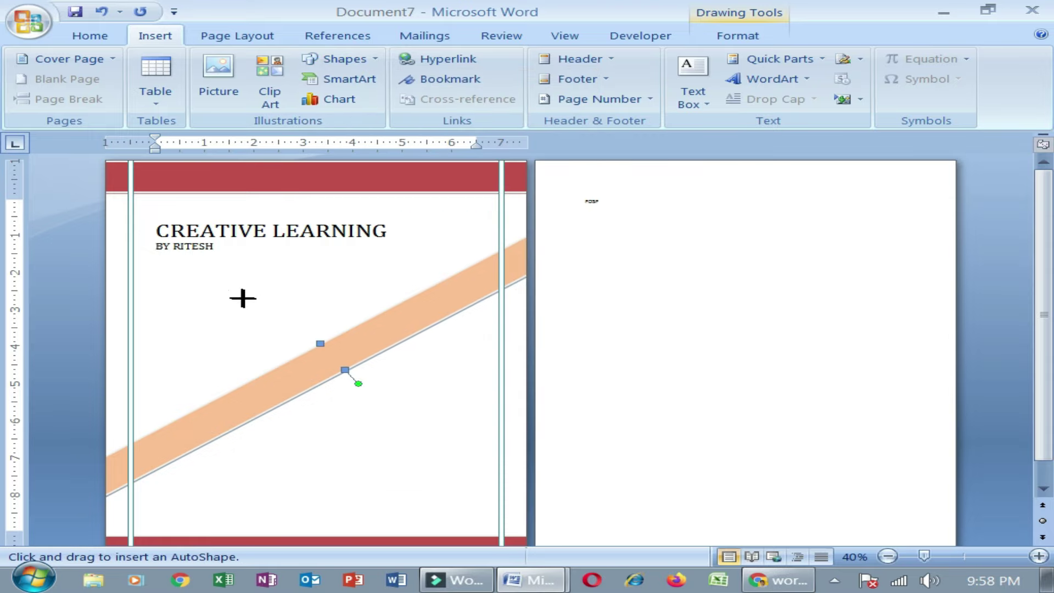
{"action": "left_click_drag", "start_coordinate": [242, 298], "coordinate": [436, 463]}
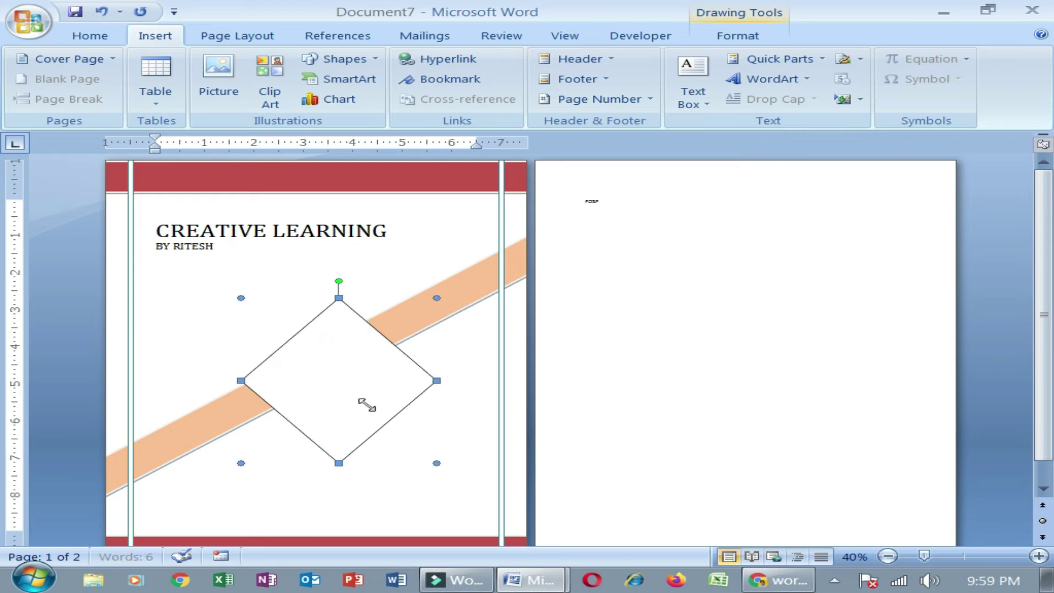
{"action": "mouse_move", "coordinate": [348, 390]}
{"action": "left_mouse_down"}
{"action": "mouse_move", "coordinate": [336, 376]}
{"action": "mouse_move", "coordinate": [328, 407]}
{"action": "left_mouse_up"}
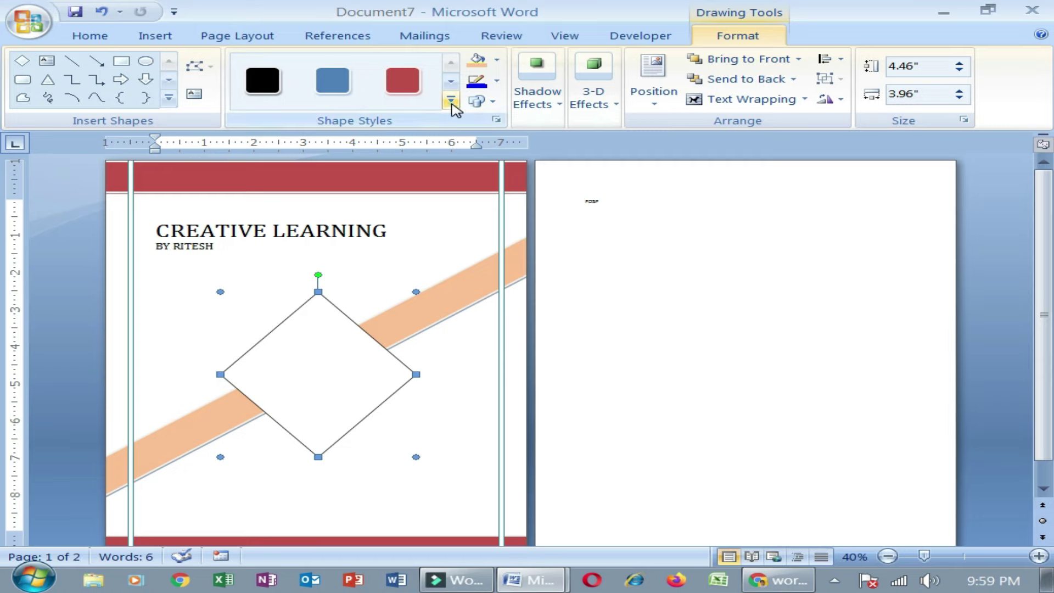
Step: Give the diamond a red double-outline style and adjust its size and position
{"action": "left_click", "coordinate": [450, 99]}
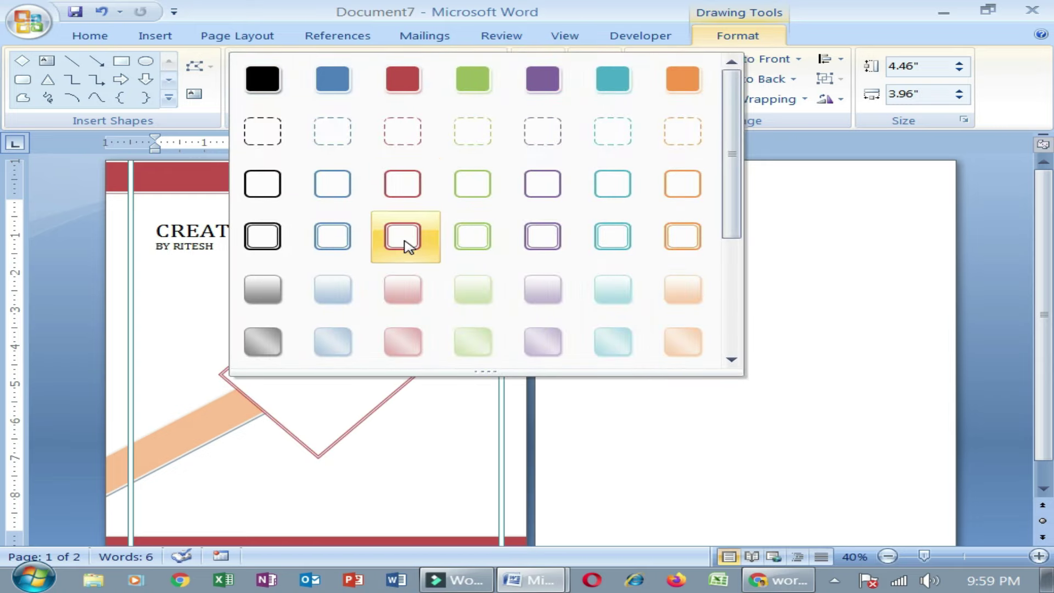
{"action": "left_click", "coordinate": [406, 245]}
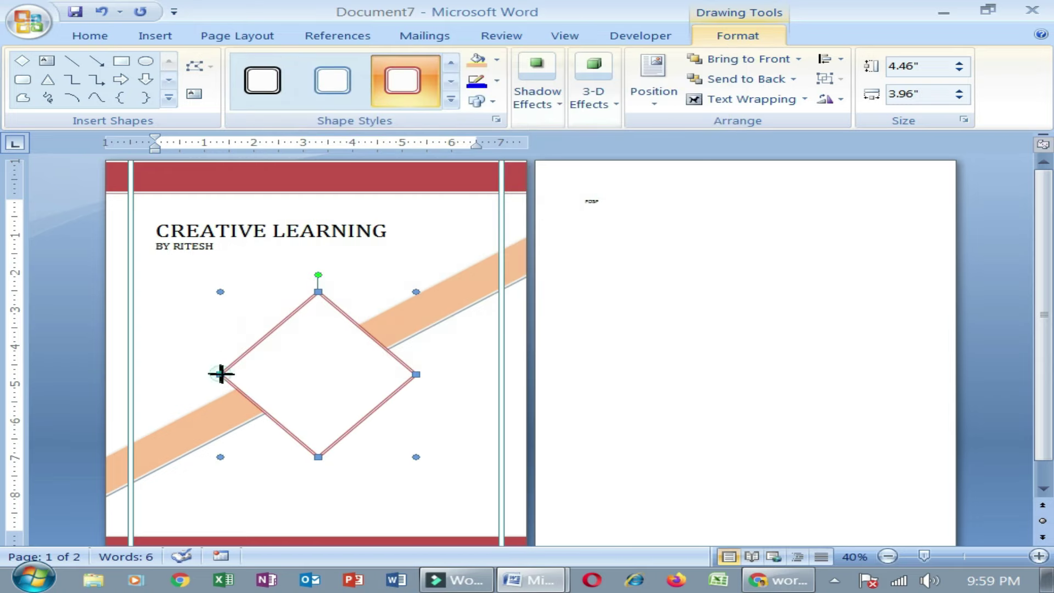
{"action": "left_click_drag", "start_coordinate": [220, 374], "coordinate": [236, 374]}
{"action": "mouse_move", "coordinate": [313, 371]}
{"action": "left_mouse_down"}
{"action": "mouse_move", "coordinate": [325, 376]}
{"action": "mouse_move", "coordinate": [319, 348]}
{"action": "left_mouse_up"}
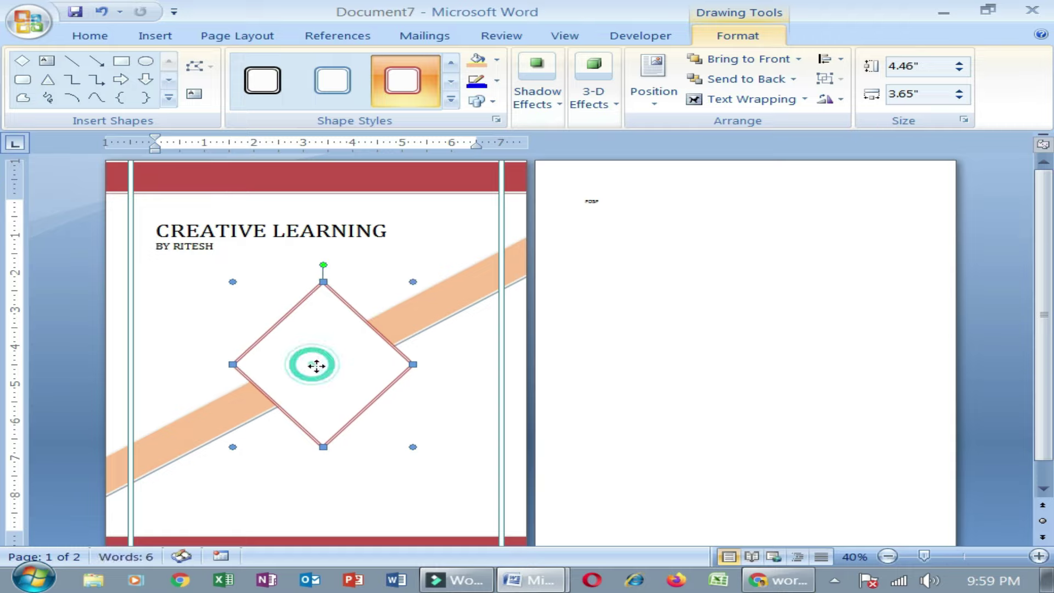
{"action": "left_click_drag", "start_coordinate": [231, 363], "coordinate": [225, 361]}
{"action": "left_click_drag", "start_coordinate": [306, 360], "coordinate": [312, 363]}
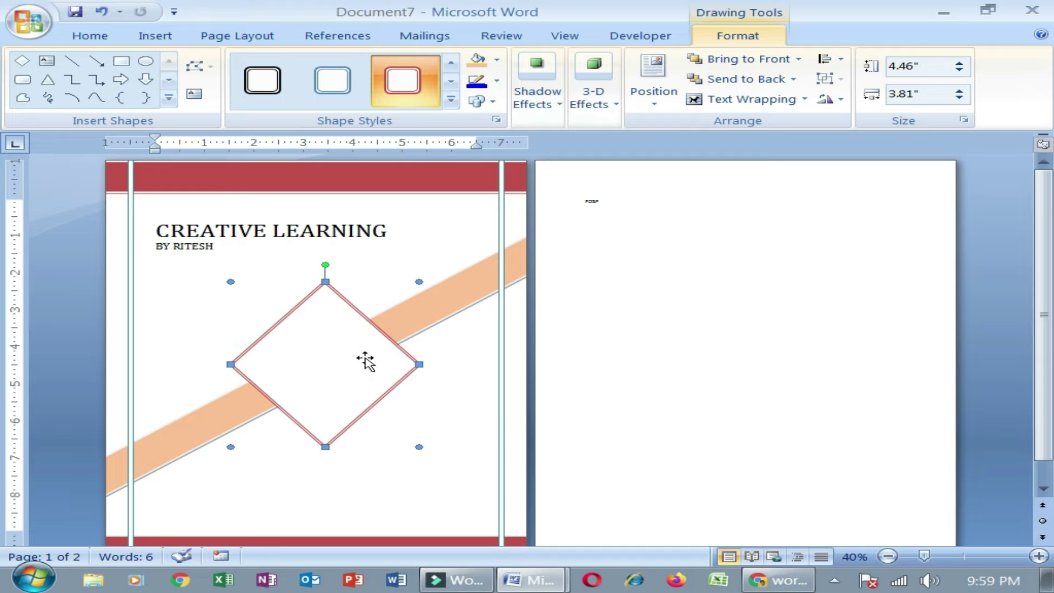
{"action": "left_click", "coordinate": [456, 407]}
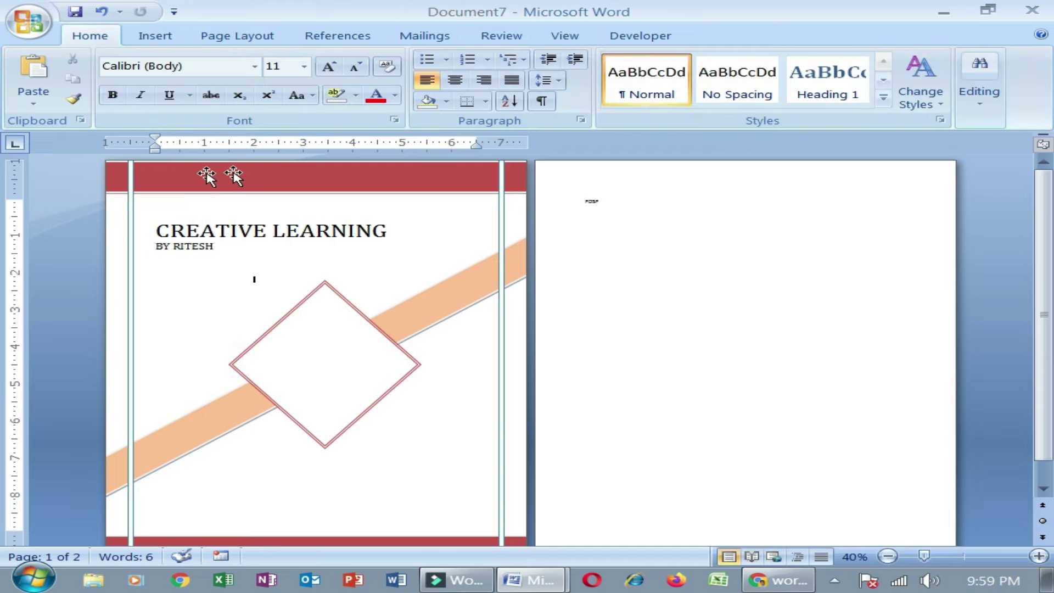
Step: Cancel the Insert Picture dialog, then run a Clip Art search for COMPUTER
{"action": "left_click", "coordinate": [154, 40]}
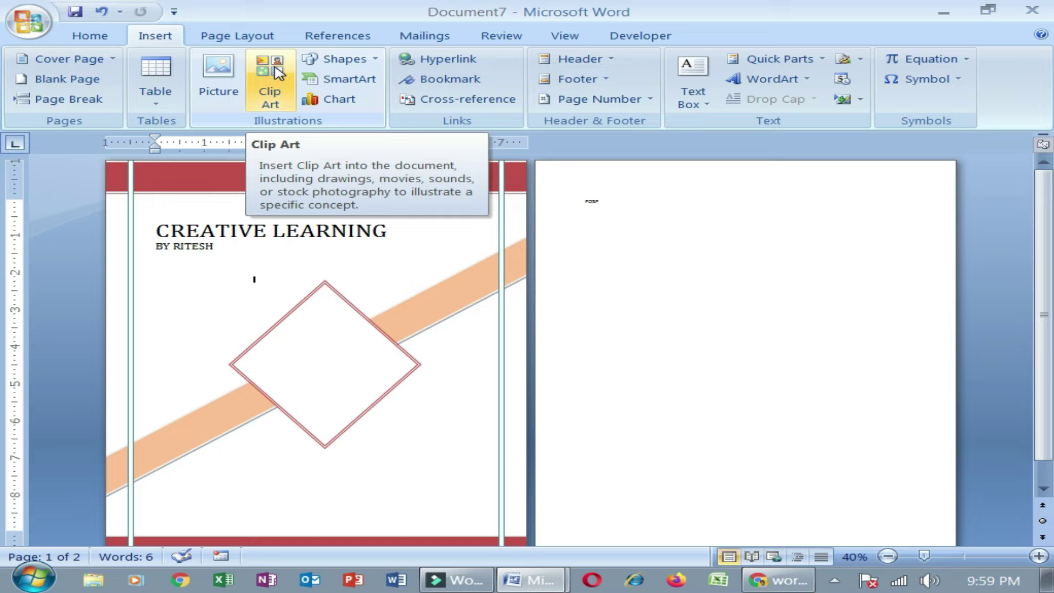
{"action": "left_click", "coordinate": [218, 82]}
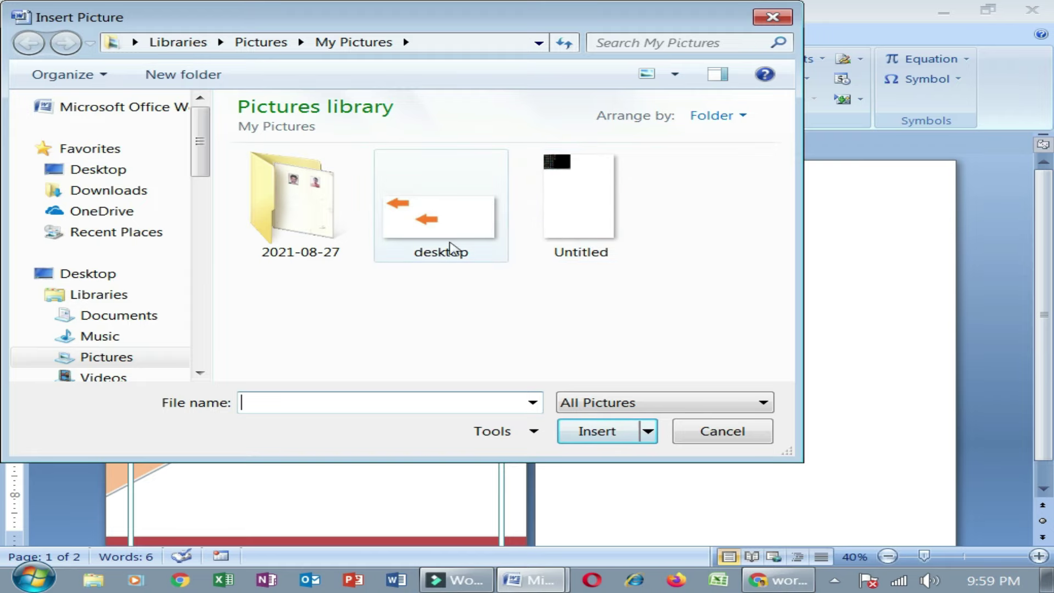
{"action": "left_click", "coordinate": [717, 434]}
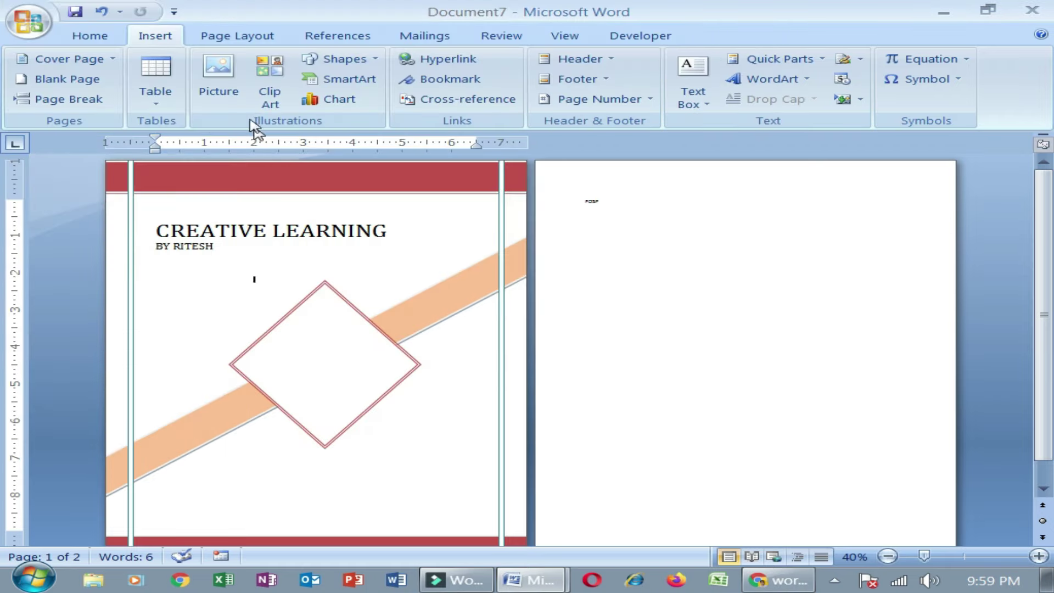
{"action": "left_click", "coordinate": [271, 82]}
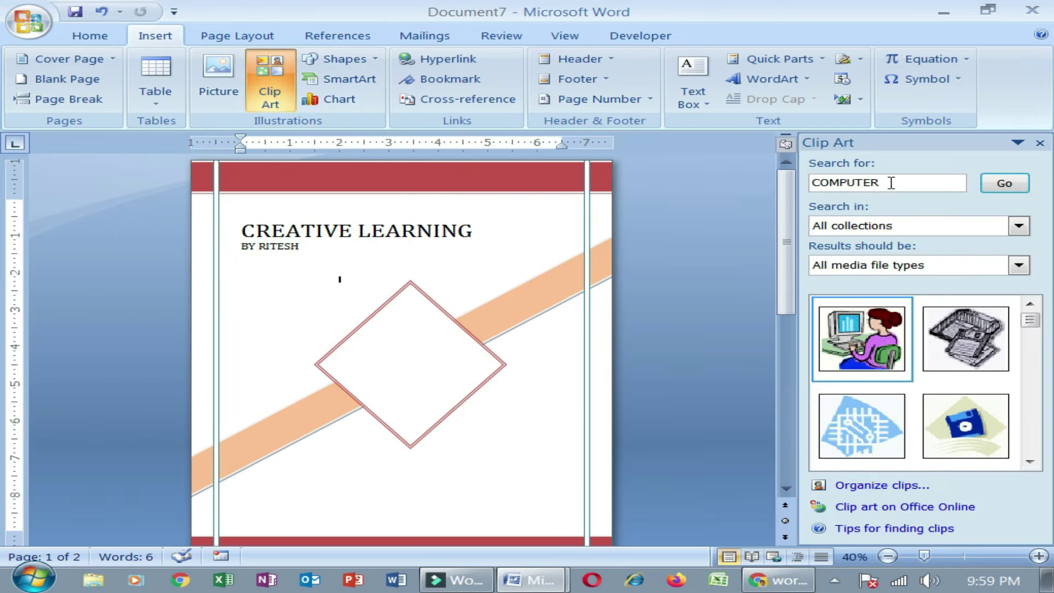
{"action": "left_click_drag", "start_coordinate": [891, 183], "coordinate": [815, 188]}
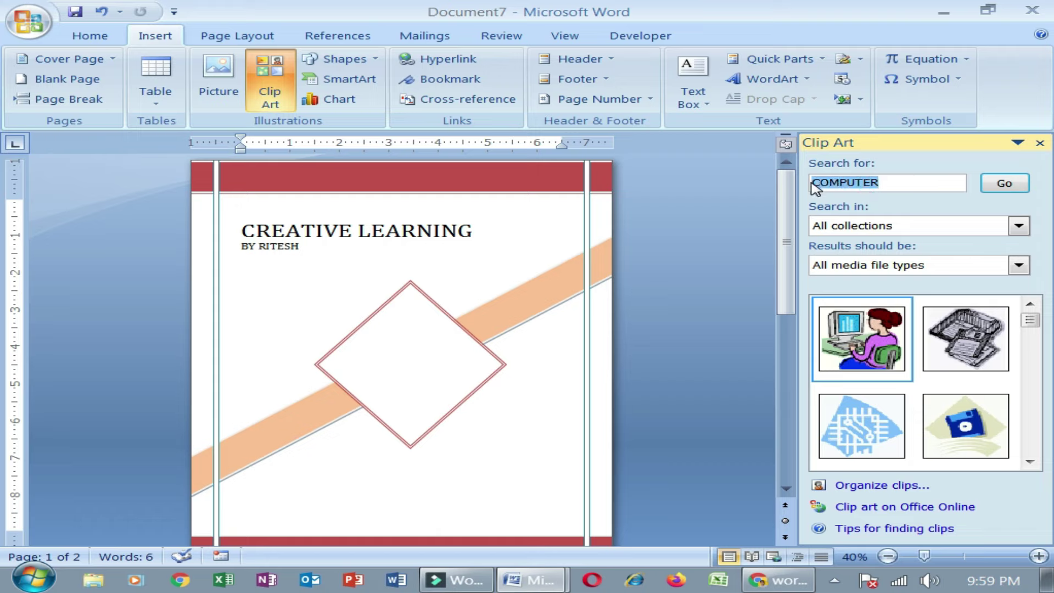
{"action": "left_click", "coordinate": [1003, 189]}
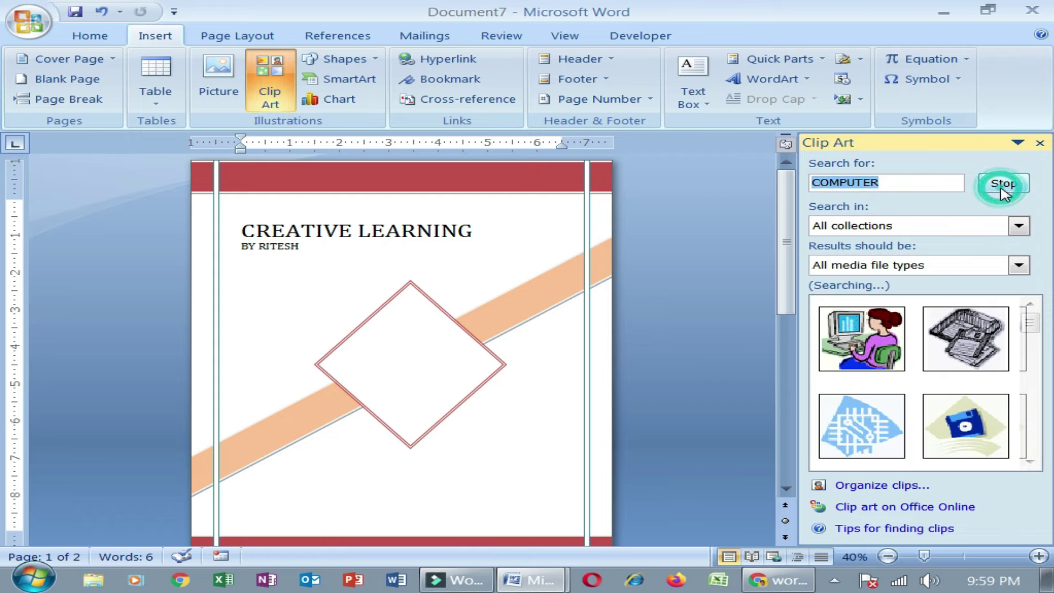
Step: Insert the woman-at-computer clip art and position it middle centre with square text wrapping
{"action": "left_click", "coordinate": [863, 332]}
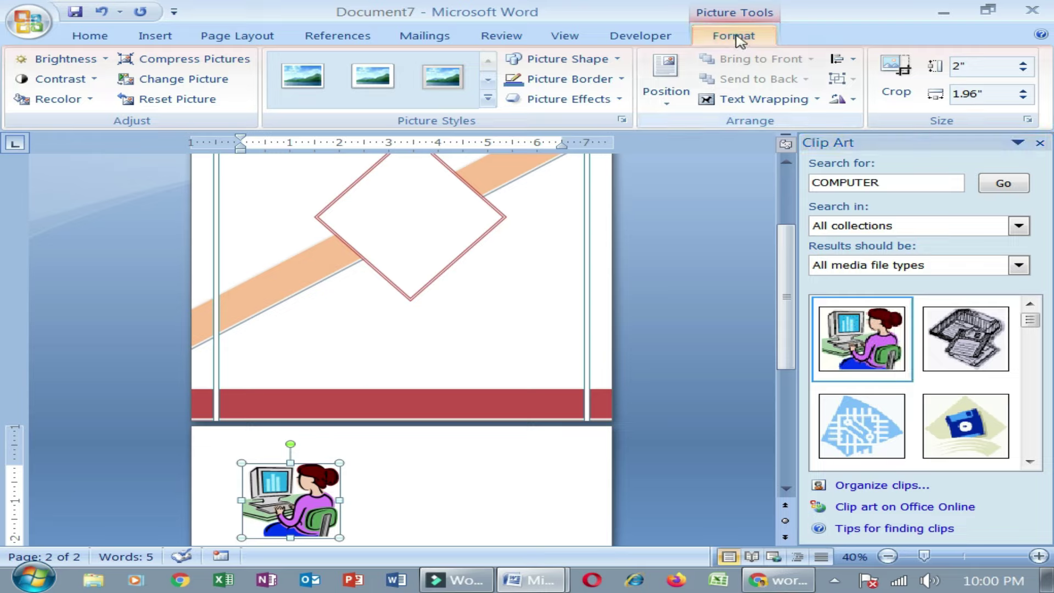
{"action": "left_click", "coordinate": [666, 107]}
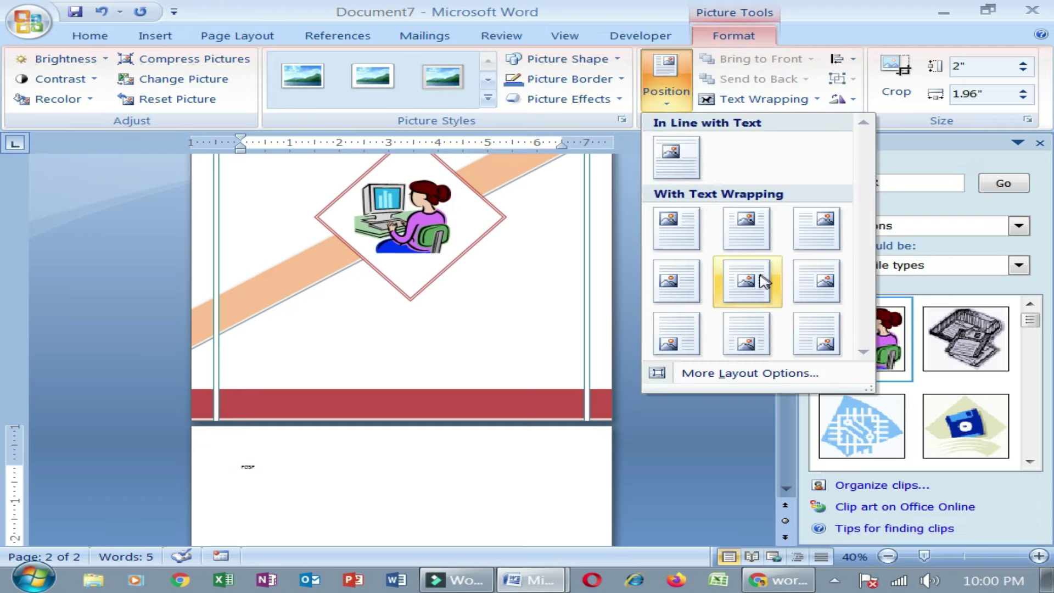
{"action": "left_click", "coordinate": [747, 276]}
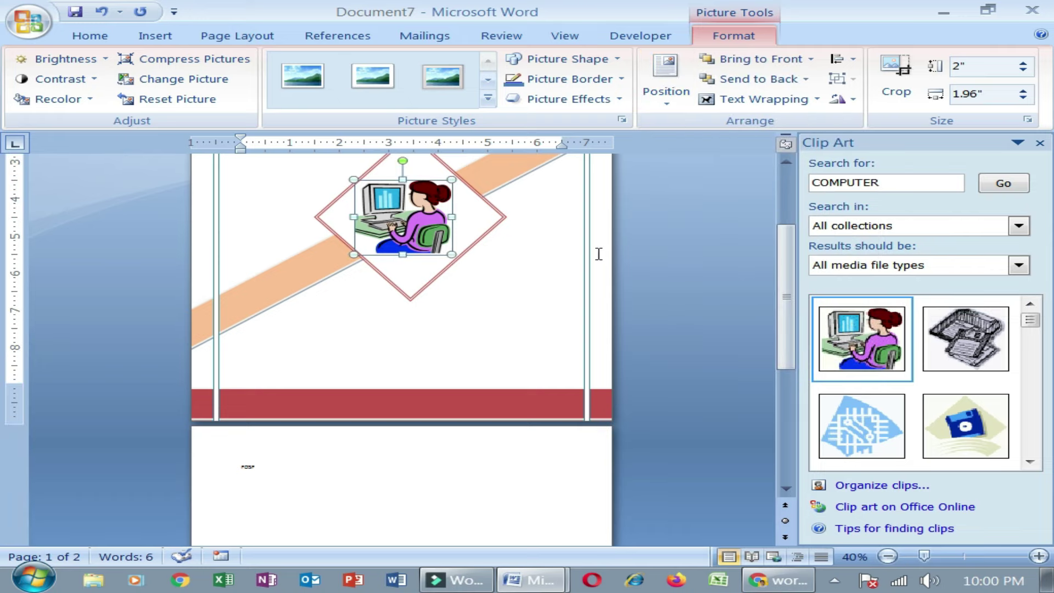
{"action": "scroll", "coordinate": [451, 275], "scroll_direction": "up", "scroll_amount": 1}
{"action": "scroll", "coordinate": [385, 280], "scroll_direction": "up", "scroll_amount": 1}
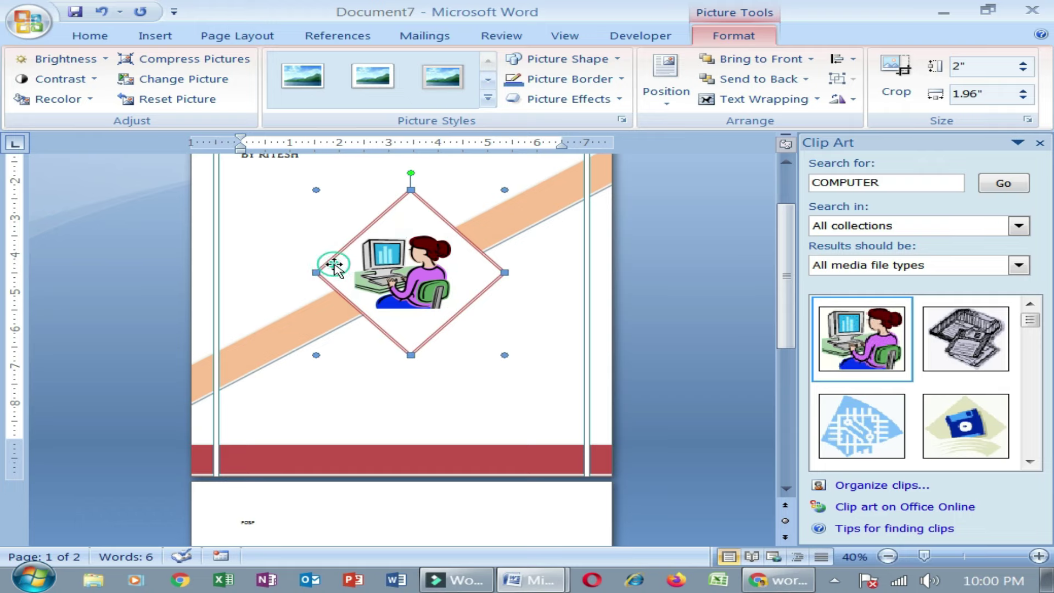
Step: Adjust the diamond's left and right points so it frames the computer clip art evenly
{"action": "left_click", "coordinate": [318, 272]}
{"action": "left_click_drag", "start_coordinate": [310, 269], "coordinate": [306, 271]}
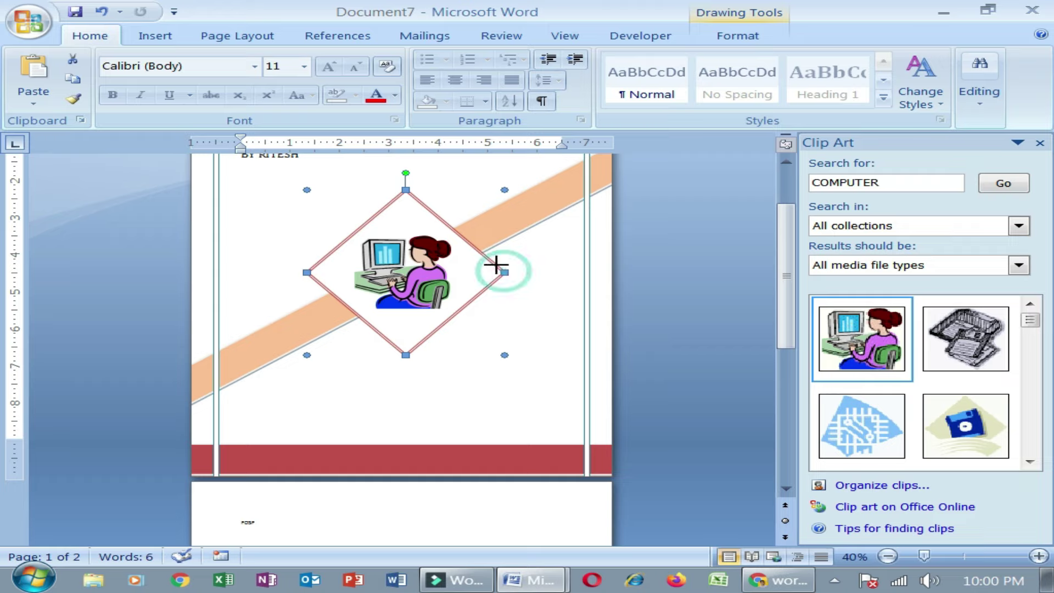
{"action": "mouse_move", "coordinate": [504, 273]}
{"action": "left_mouse_down"}
{"action": "mouse_move", "coordinate": [490, 273]}
{"action": "mouse_move", "coordinate": [506, 273]}
{"action": "left_mouse_up"}
{"action": "scroll", "coordinate": [506, 300], "scroll_direction": "up", "scroll_amount": 3}
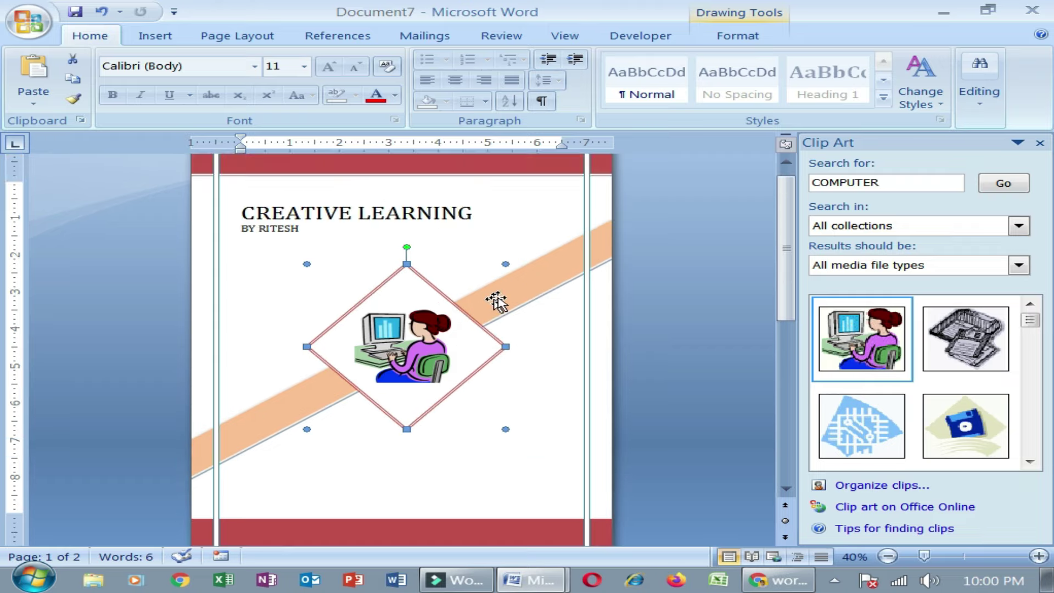
{"action": "scroll", "coordinate": [404, 258], "scroll_direction": "down", "scroll_amount": 2}
{"action": "scroll", "coordinate": [439, 285], "scroll_direction": "down", "scroll_amount": 1}
{"action": "scroll", "coordinate": [470, 306], "scroll_direction": "up", "scroll_amount": 1}
{"action": "scroll", "coordinate": [604, 285], "scroll_direction": "up", "scroll_amount": 2}
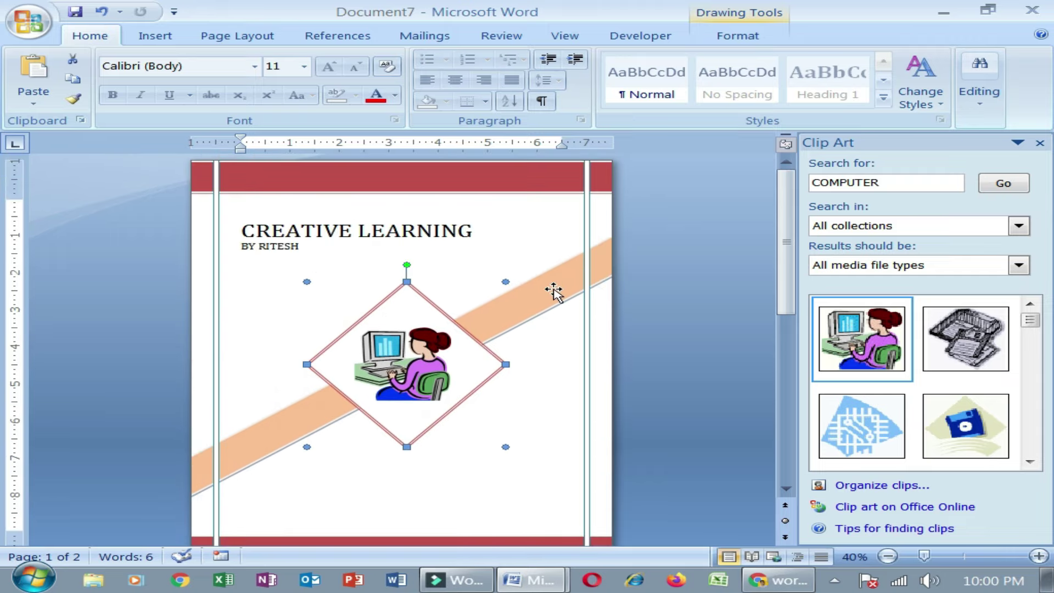
{"action": "left_click", "coordinate": [536, 226]}
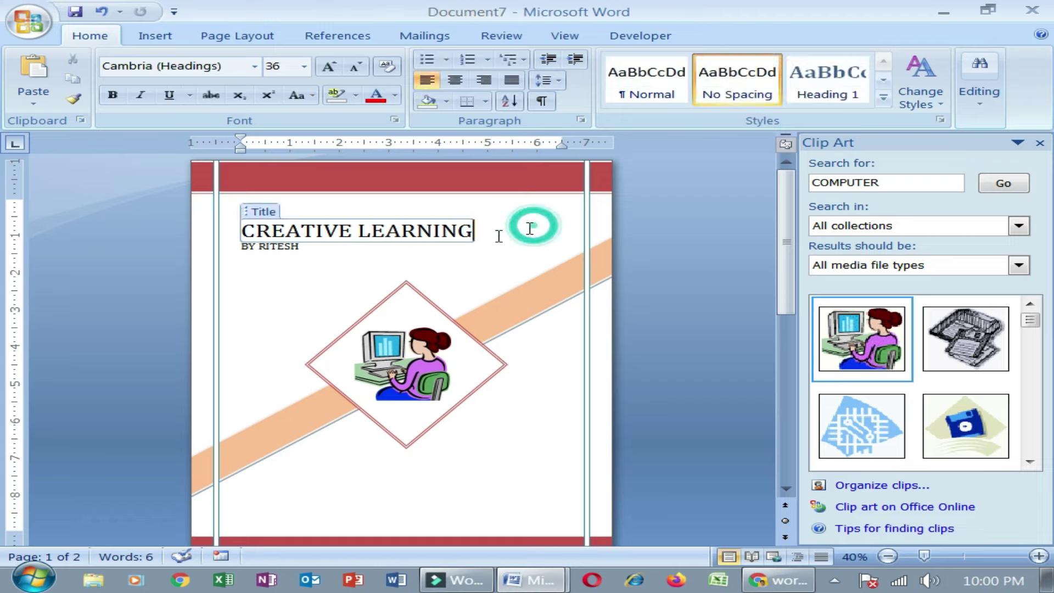
{"action": "left_click", "coordinate": [521, 580]}
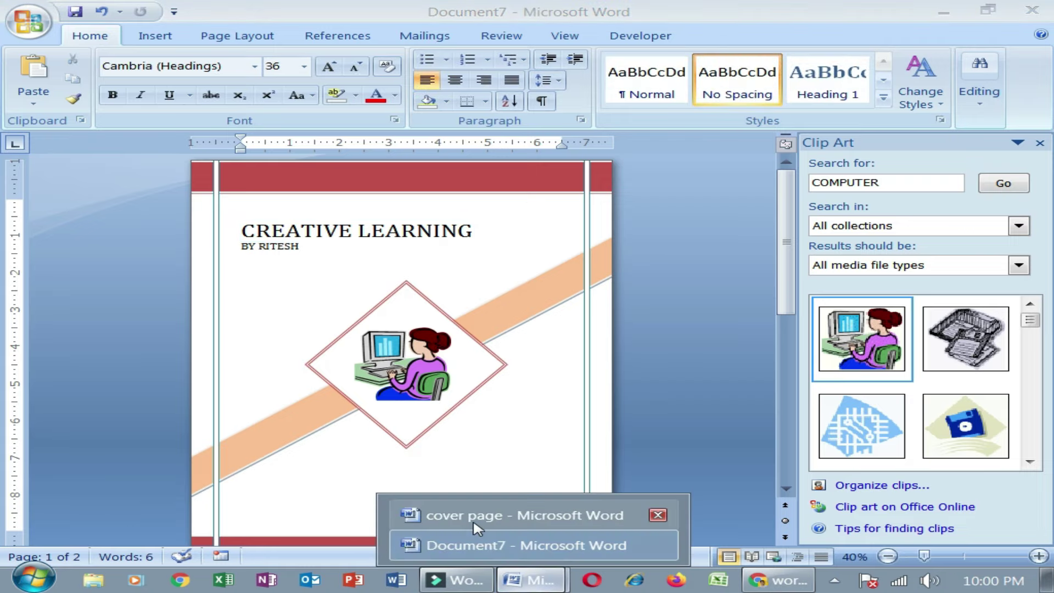
{"action": "left_click", "coordinate": [516, 511]}
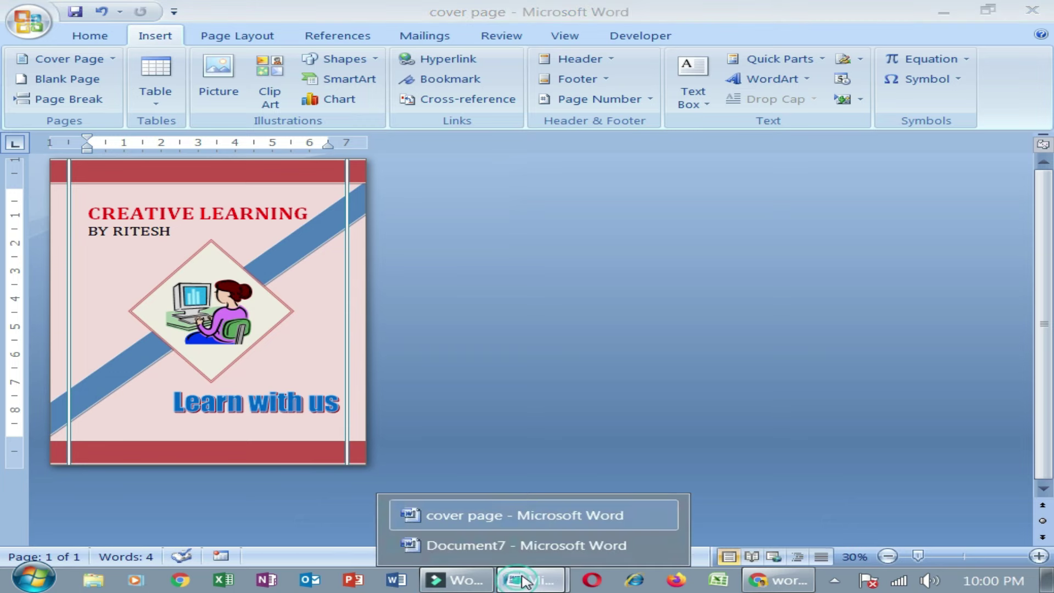
{"action": "left_click", "coordinate": [537, 545]}
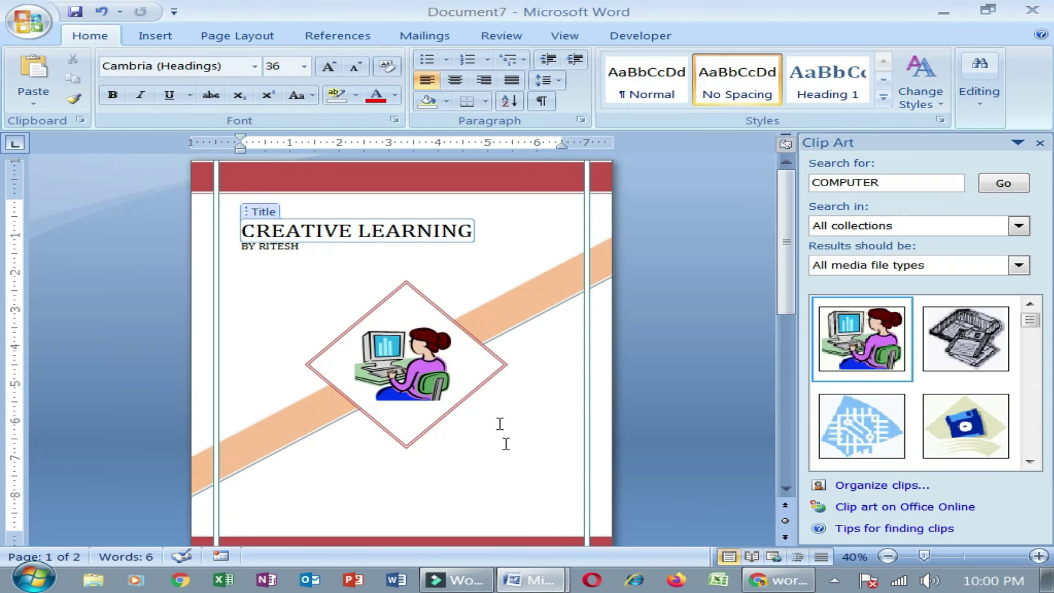
{"action": "left_click", "coordinate": [136, 272]}
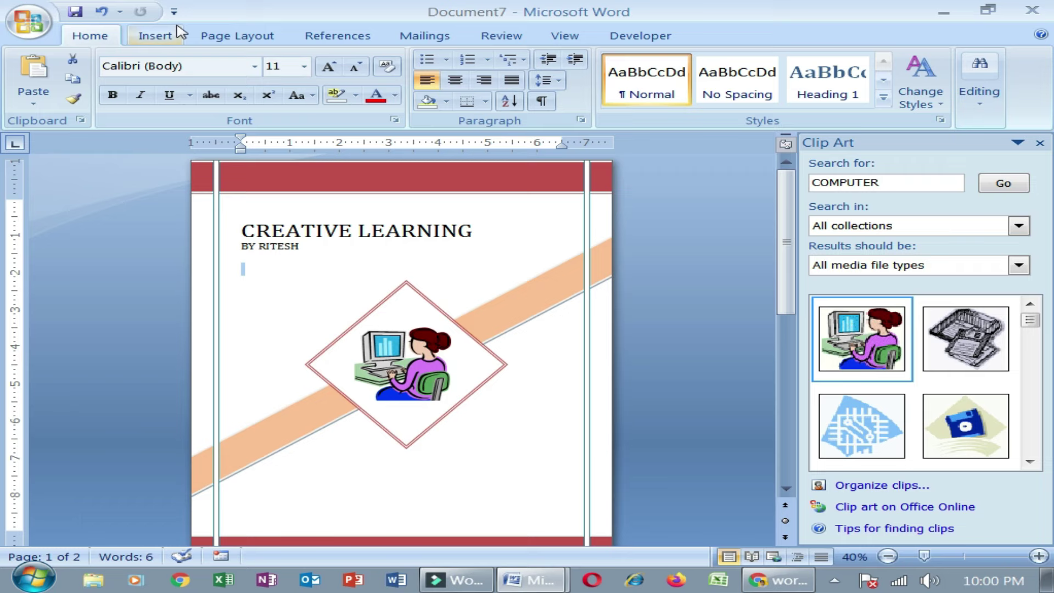
Step: Draw a 9.27" by 9.17" rectangle covering the cover page between the red bars
{"action": "left_click", "coordinate": [157, 35]}
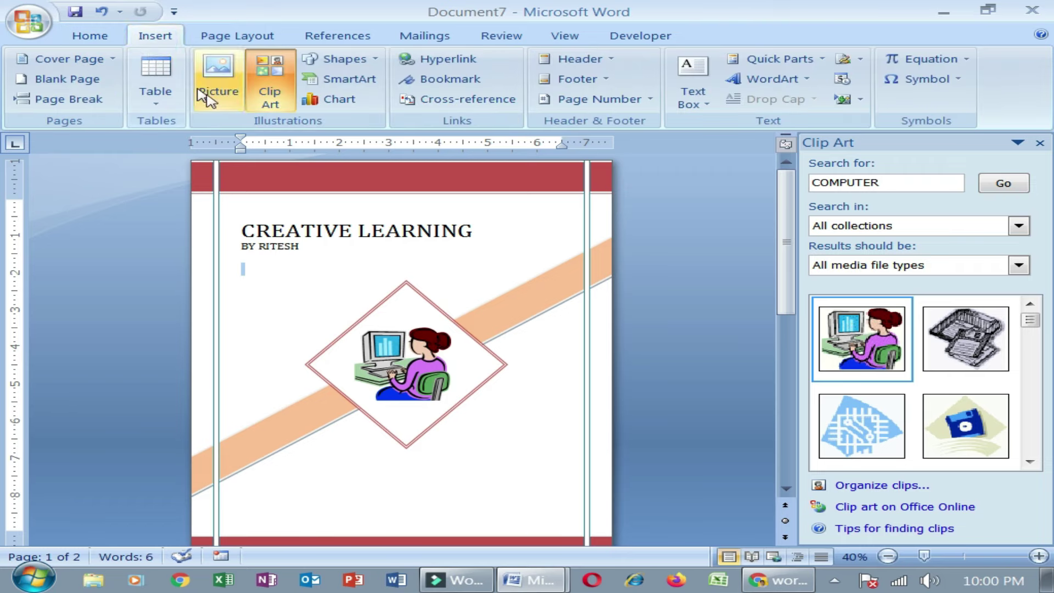
{"action": "left_click", "coordinate": [374, 61]}
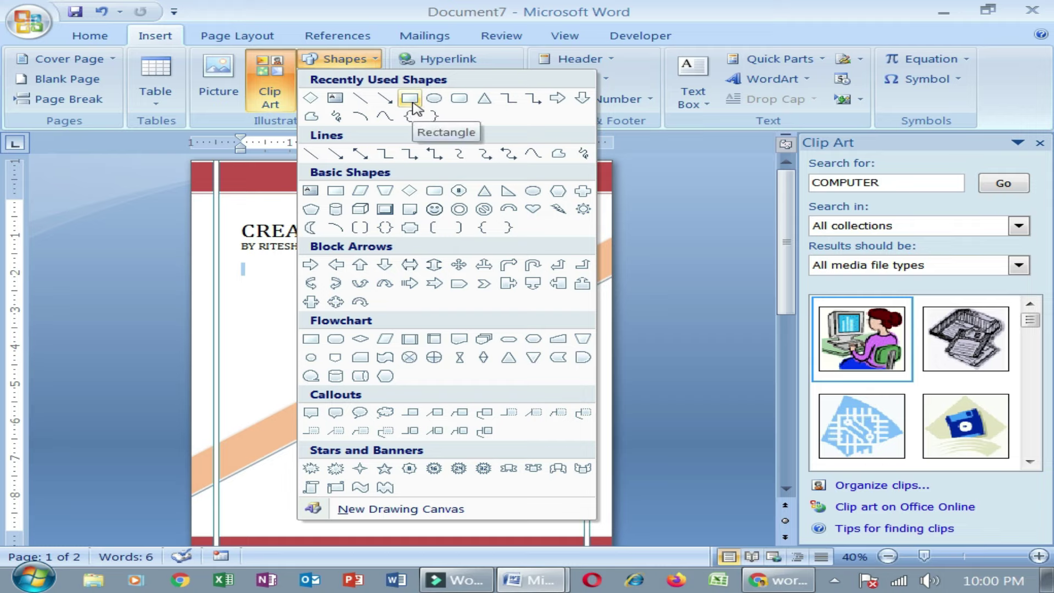
{"action": "left_click", "coordinate": [416, 107]}
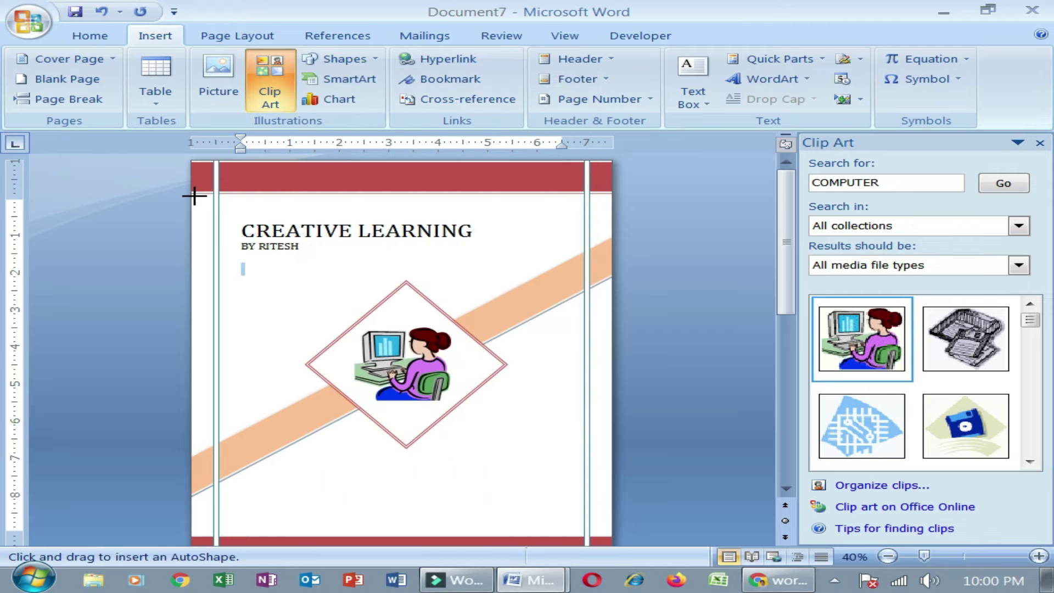
{"action": "mouse_move", "coordinate": [191, 194]}
{"action": "left_mouse_down"}
{"action": "mouse_move", "coordinate": [567, 520]}
{"action": "mouse_move", "coordinate": [611, 532]}
{"action": "left_mouse_up"}
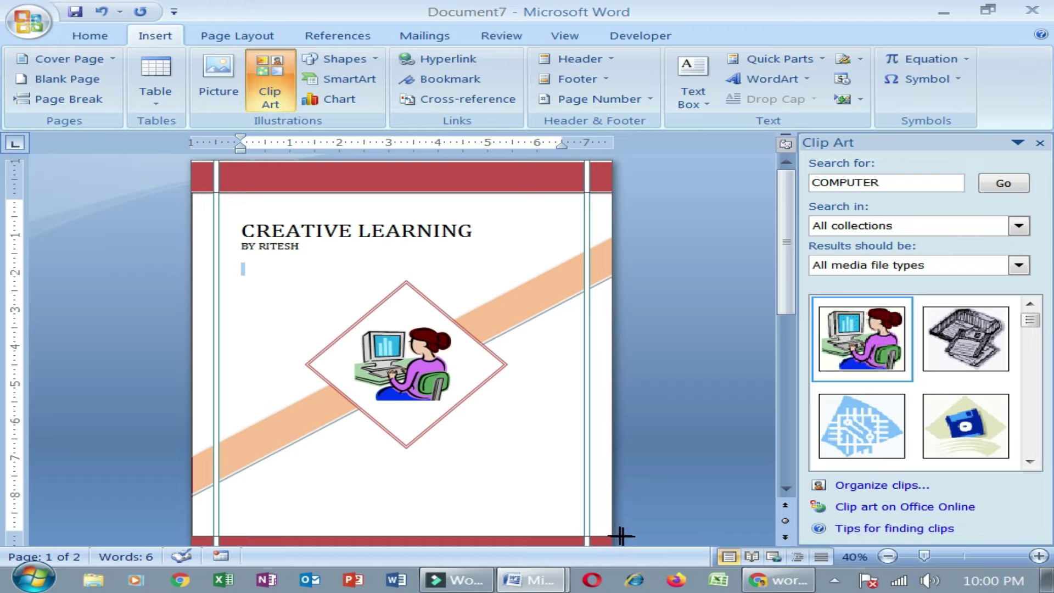
{"action": "left_click_drag", "start_coordinate": [645, 538], "coordinate": [645, 534]}
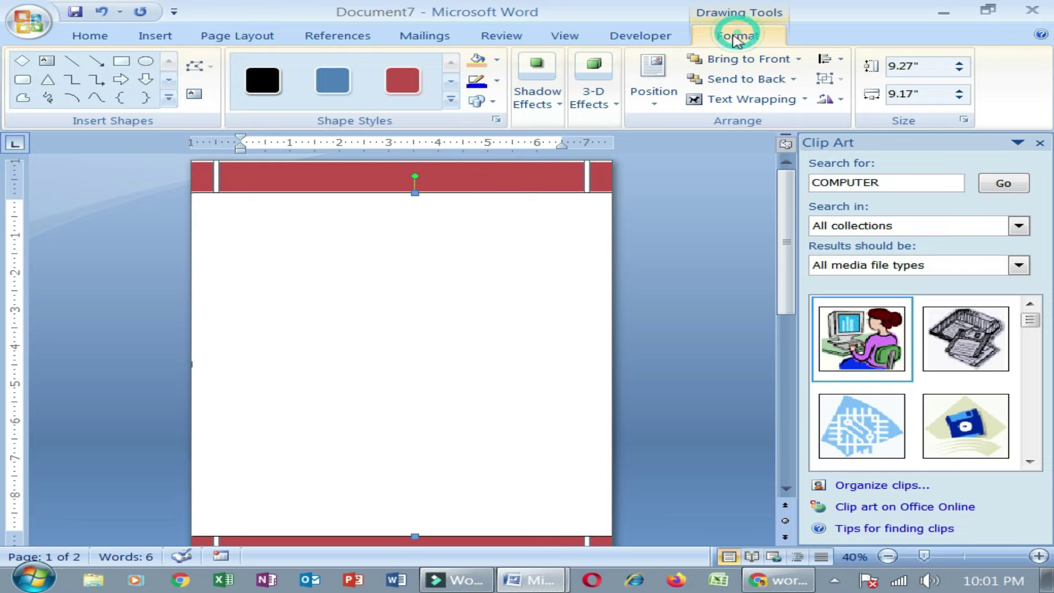
Step: Give the page-sized rectangle a pale pink theme-colour fill
{"action": "left_click", "coordinate": [497, 59]}
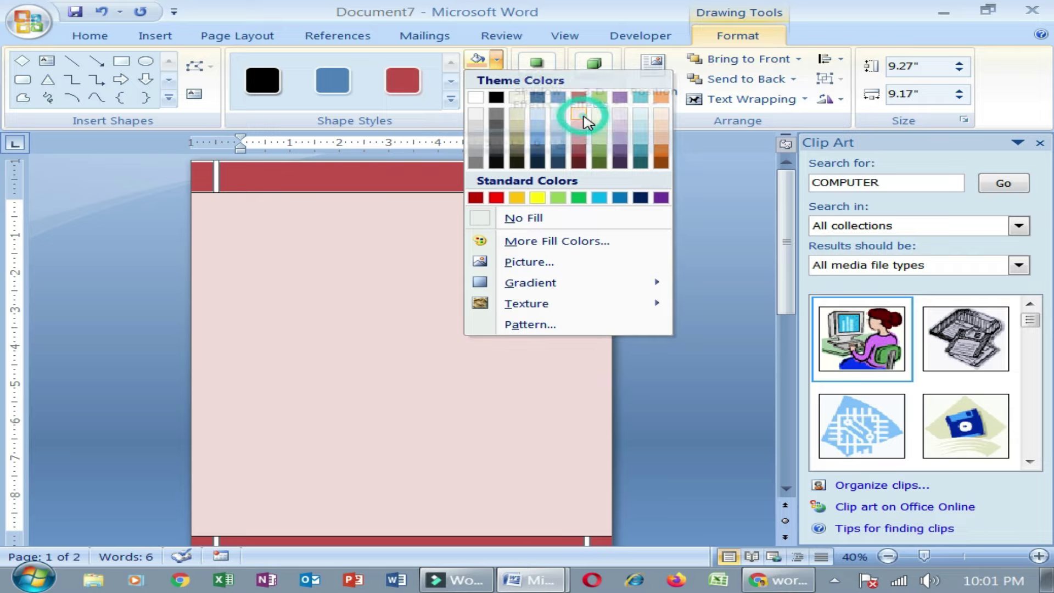
{"action": "left_click", "coordinate": [582, 114]}
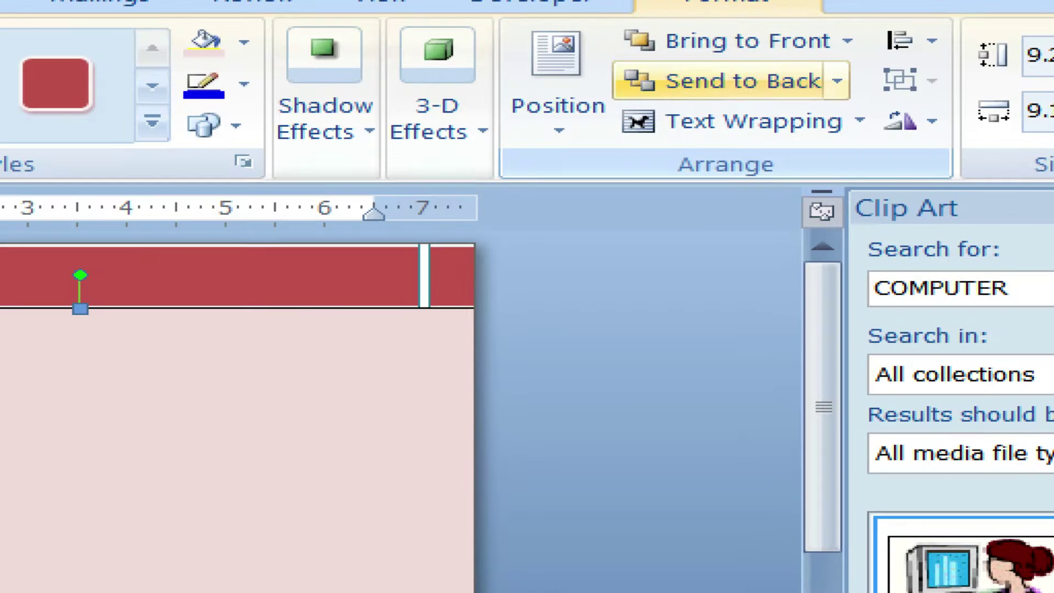
Step: Send the pink rectangle to the back and behind text, then deselect it
{"action": "left_click", "coordinate": [709, 70]}
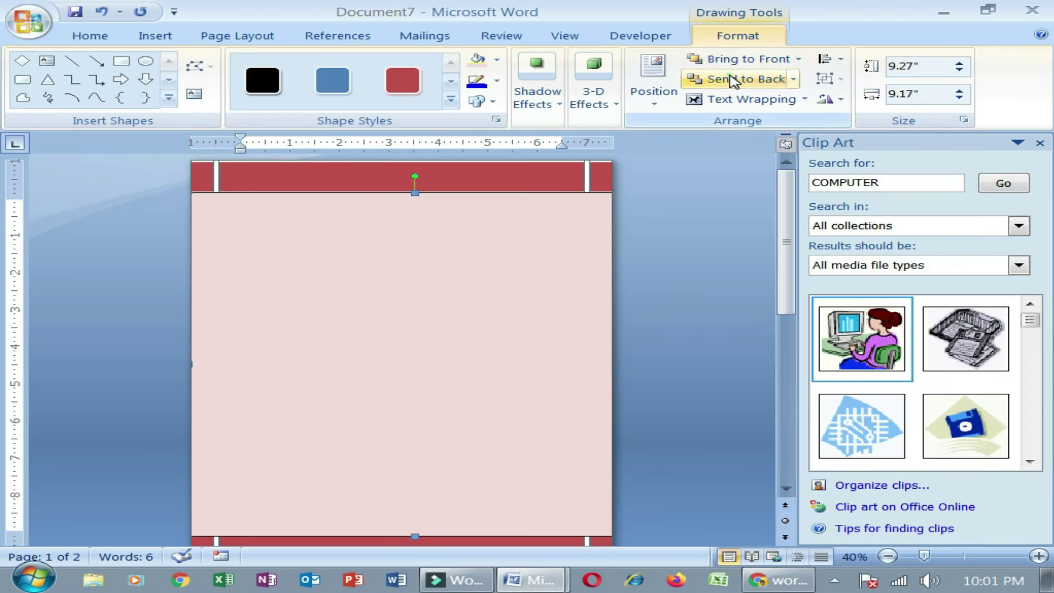
{"action": "left_click", "coordinate": [730, 78]}
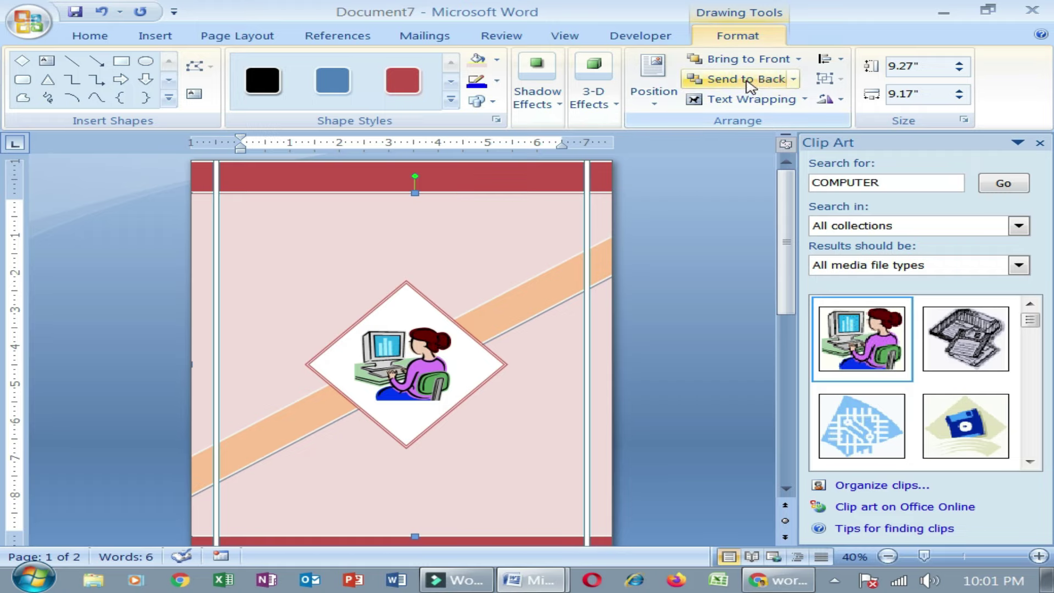
{"action": "left_click", "coordinate": [795, 80]}
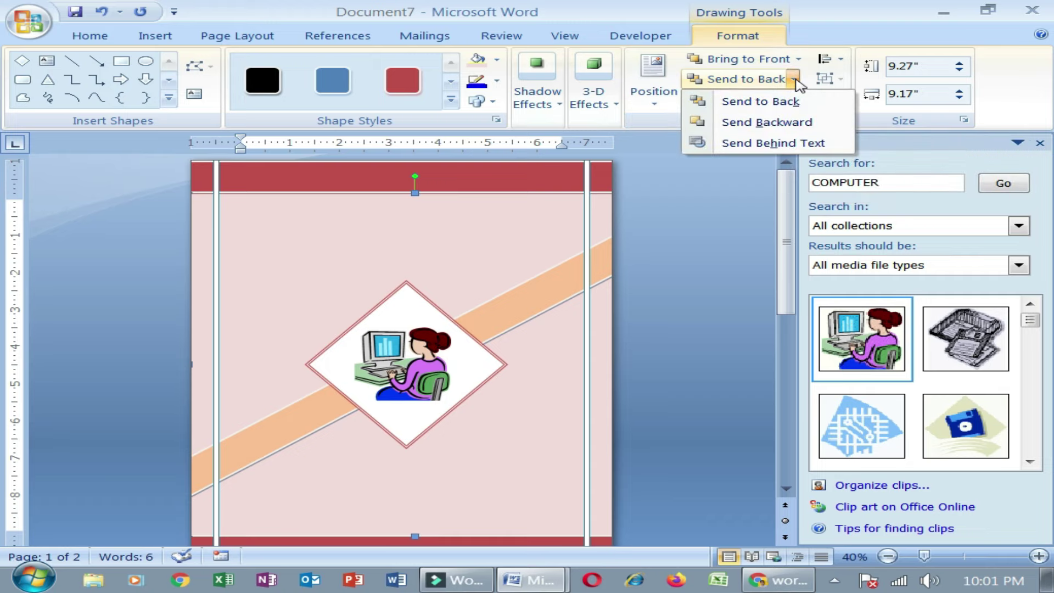
{"action": "left_click", "coordinate": [771, 144]}
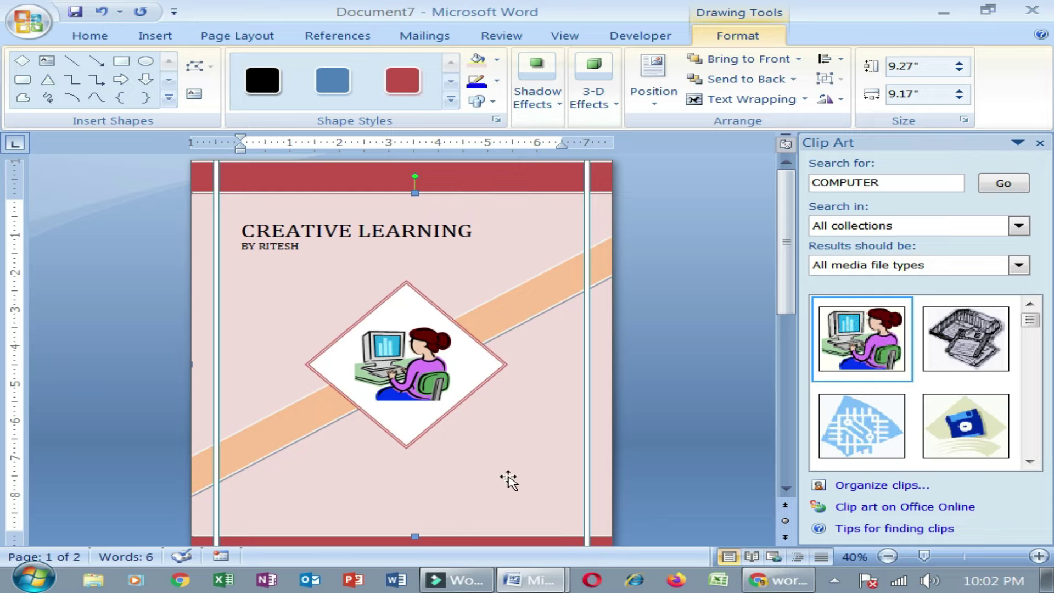
{"action": "left_click", "coordinate": [646, 396]}
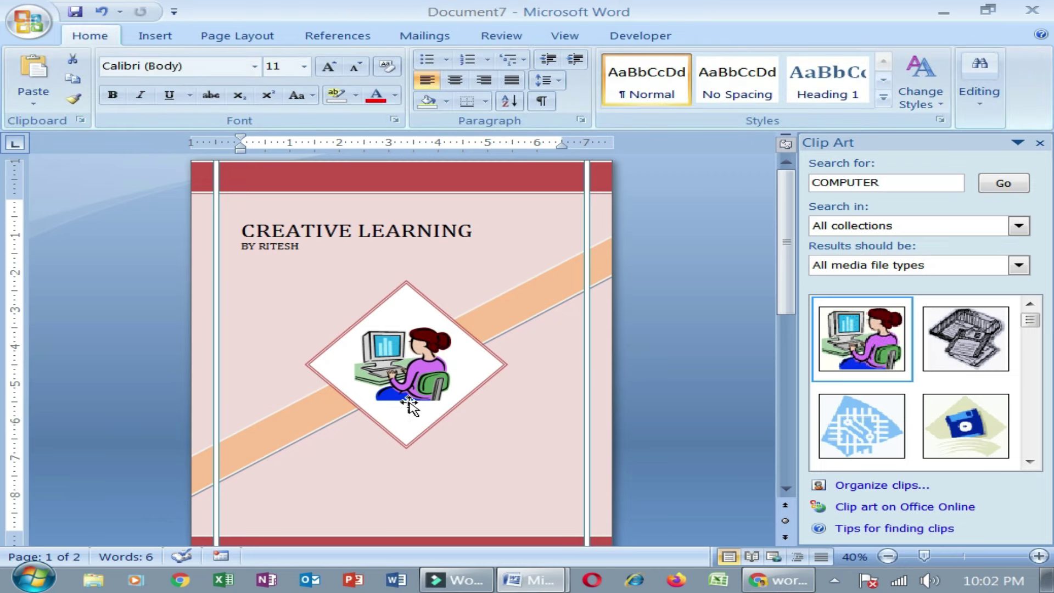
Step: Scroll down the cover page and bring up the Insert ribbon
{"action": "scroll", "coordinate": [404, 406], "scroll_direction": "down", "scroll_amount": 1}
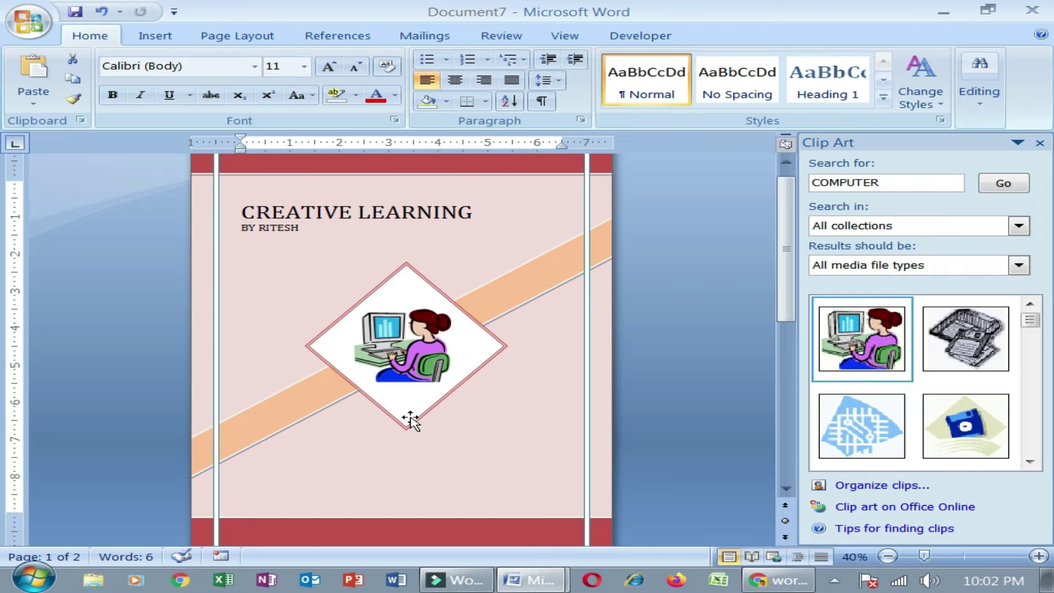
{"action": "scroll", "coordinate": [411, 419], "scroll_direction": "down", "scroll_amount": 2}
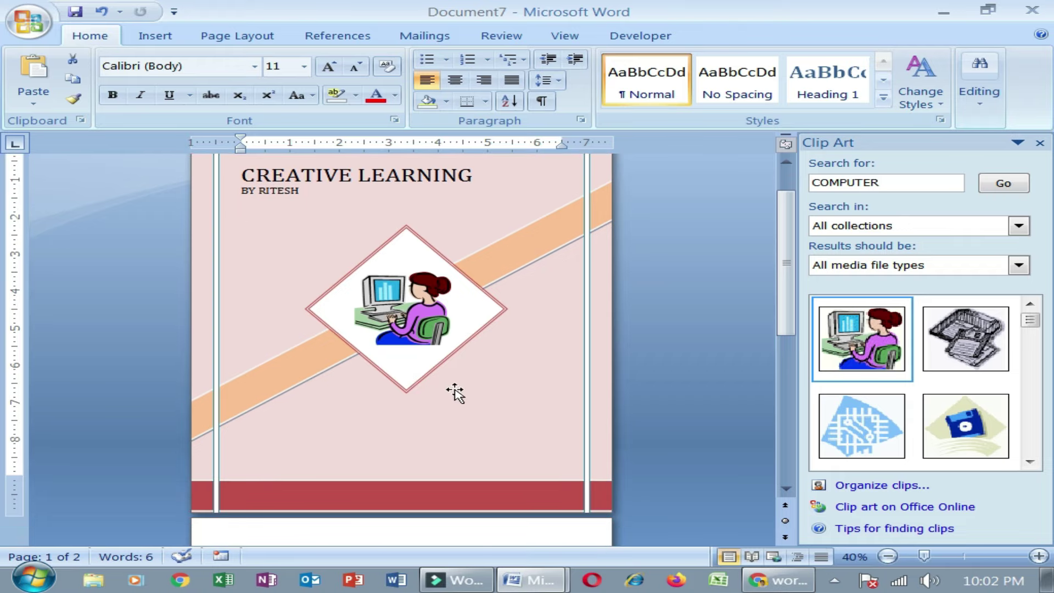
{"action": "left_click", "coordinate": [155, 36]}
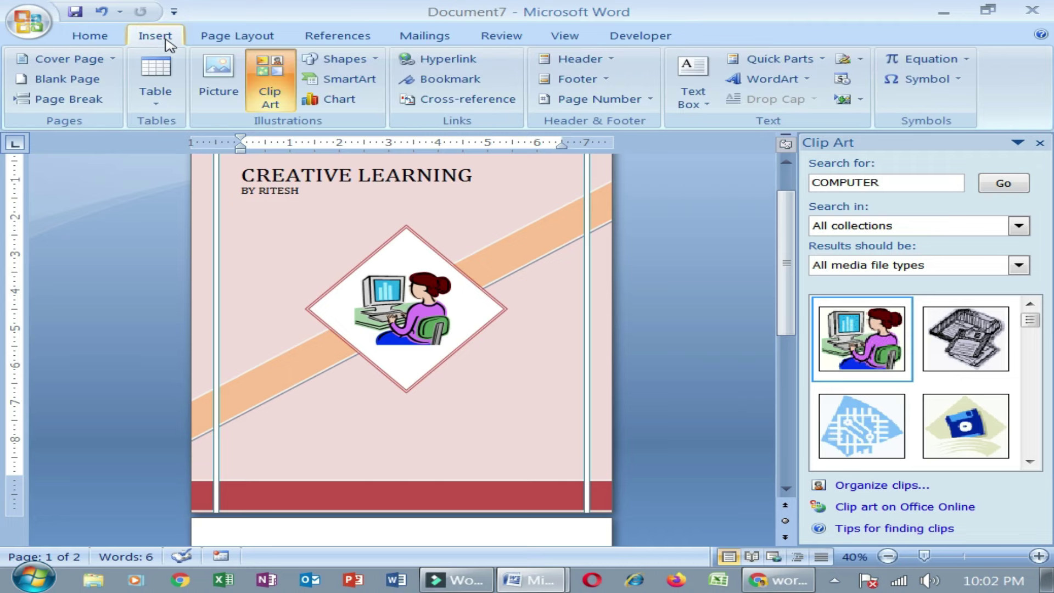
Step: Insert blue-style WordArt reading 'Learn With Us'
{"action": "left_click", "coordinate": [786, 88]}
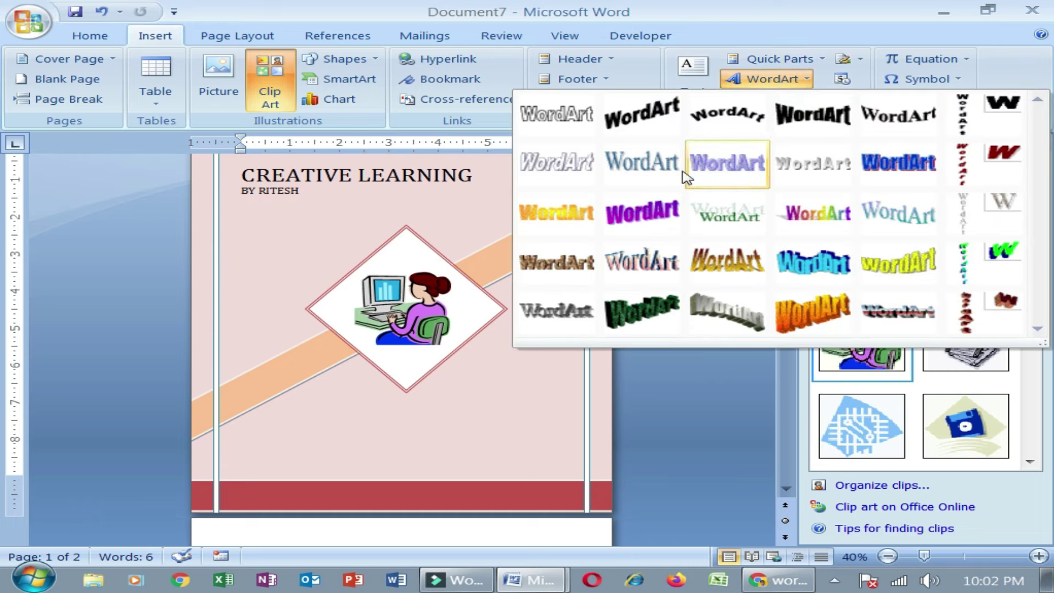
{"action": "left_click", "coordinate": [882, 164]}
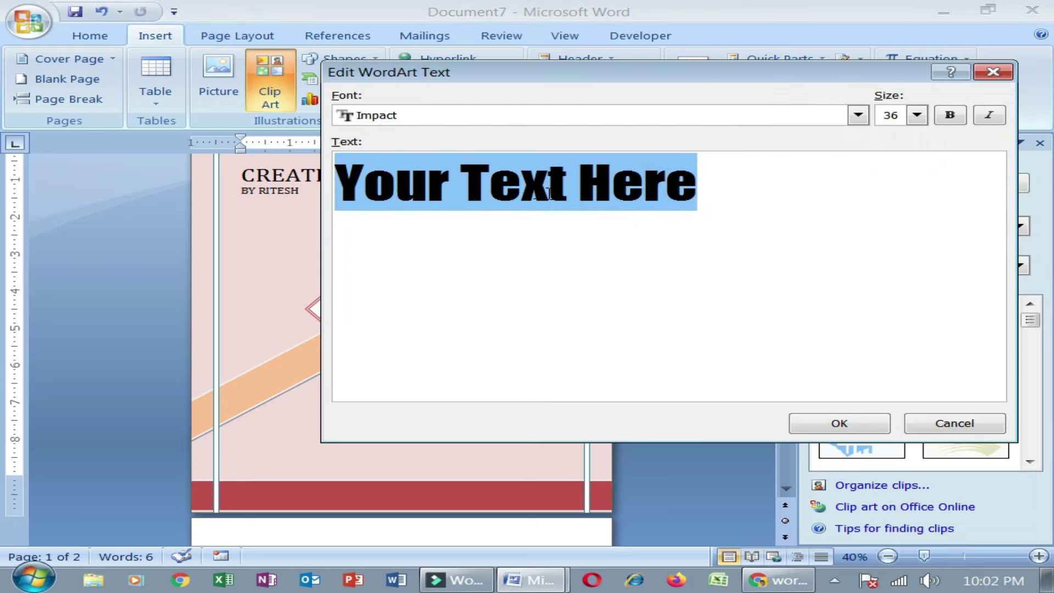
{"action": "type", "text": "IEARN"}
{"action": "key", "text": "BackSpace"}
{"action": "key", "text": "BackSpace"}
{"action": "key", "text": "BackSpace"}
{"action": "key", "text": "BackSpace"}
{"action": "type", "text": "L"}
{"action": "key", "text": "BackSpace"}
{"action": "key", "text": "BackSpace"}
{"action": "type", "text": "Learn Wit"}
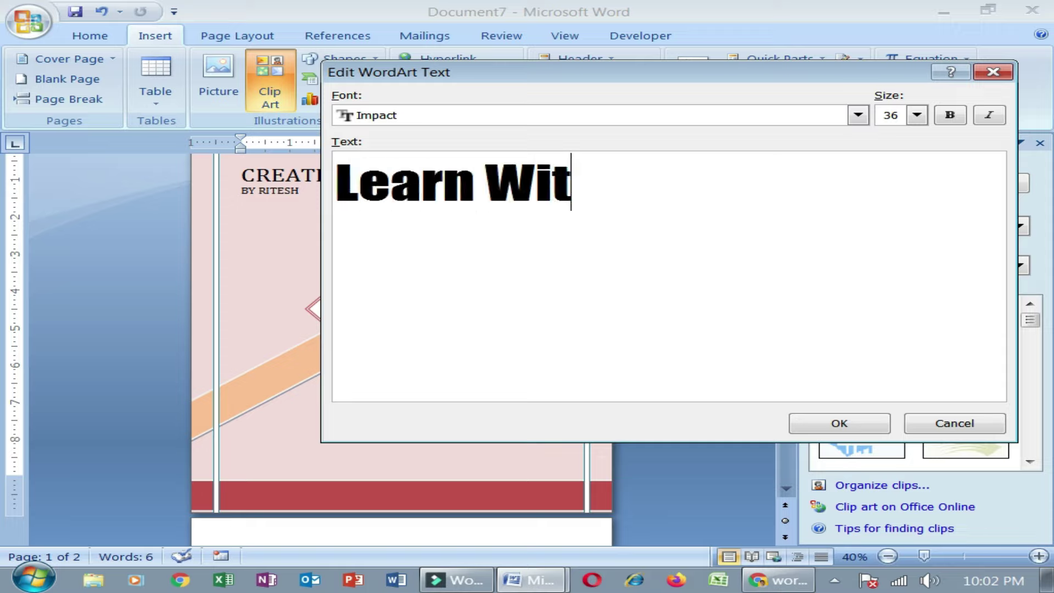
{"action": "type", "text": "h Us"}
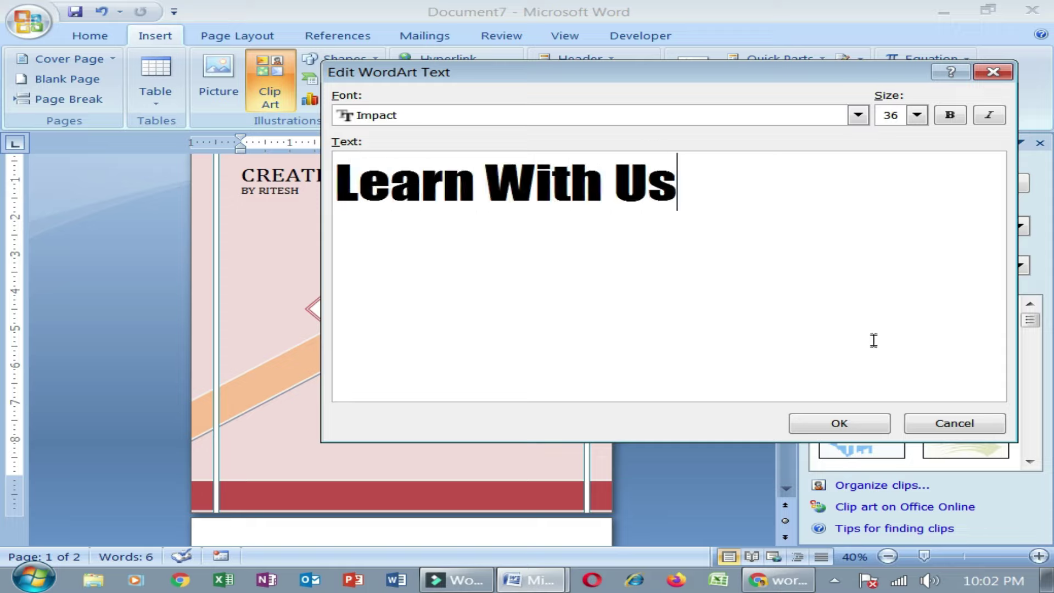
{"action": "left_click", "coordinate": [856, 424]}
Step: Place the WordArt bottom right with wrapping, lift it above the red band, and widen it leftward
{"action": "scroll", "coordinate": [476, 404], "scroll_direction": "down", "scroll_amount": 1}
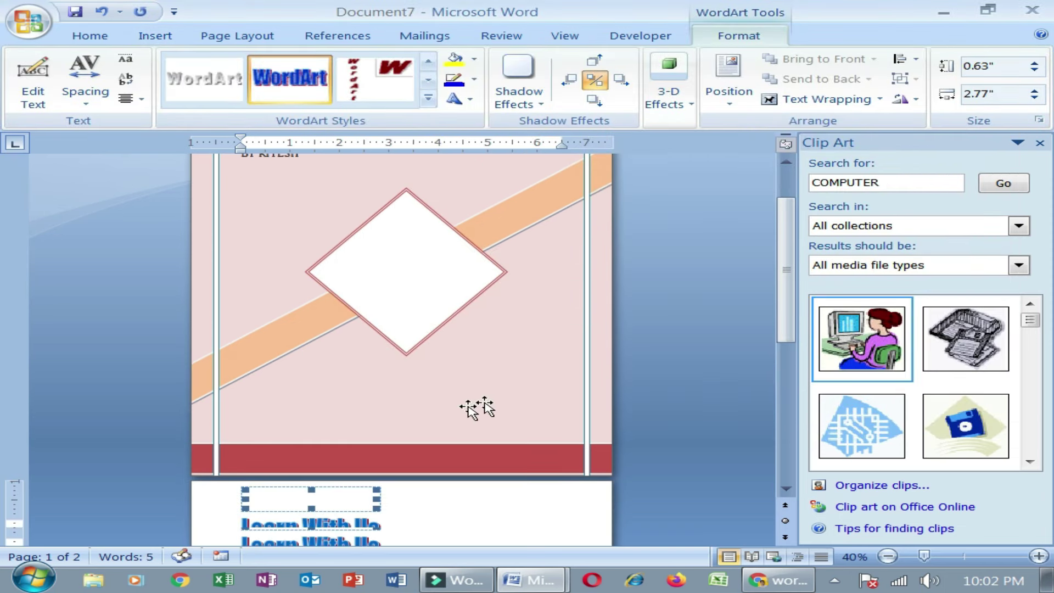
{"action": "scroll", "coordinate": [303, 518], "scroll_direction": "down", "scroll_amount": 1}
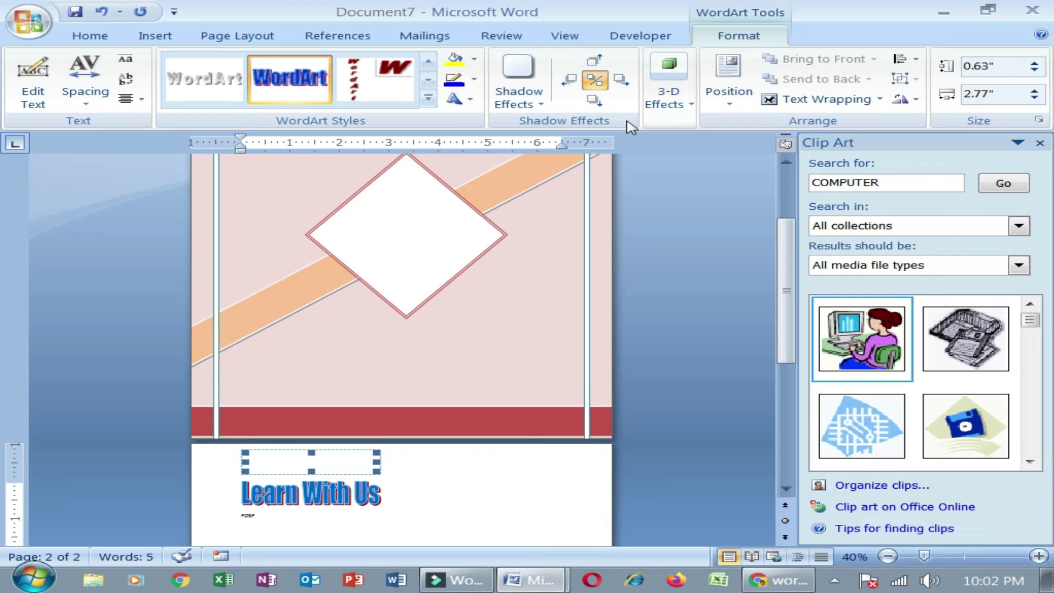
{"action": "left_click", "coordinate": [736, 112]}
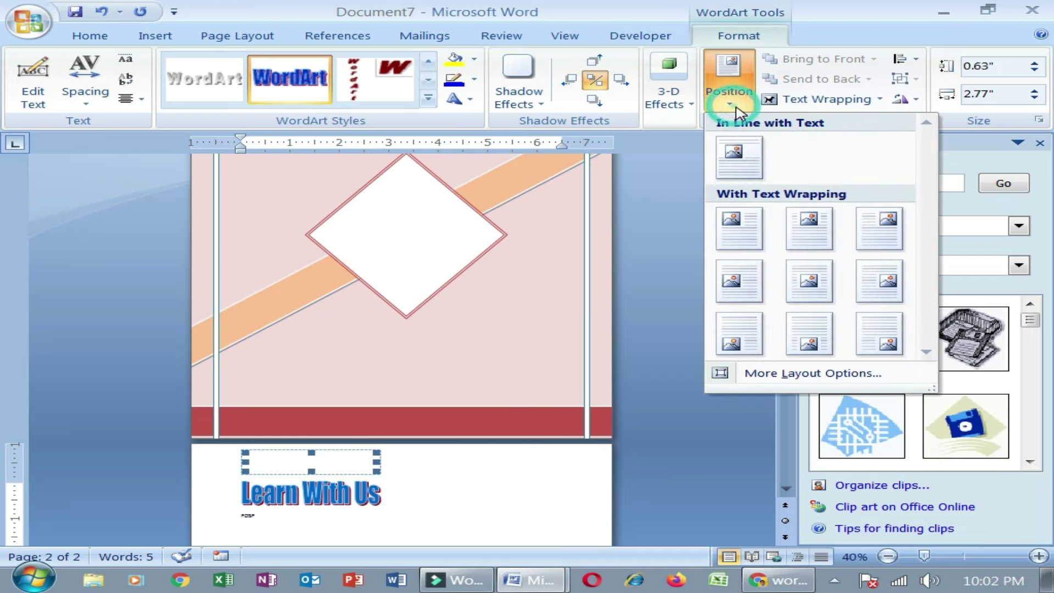
{"action": "left_click", "coordinate": [882, 341]}
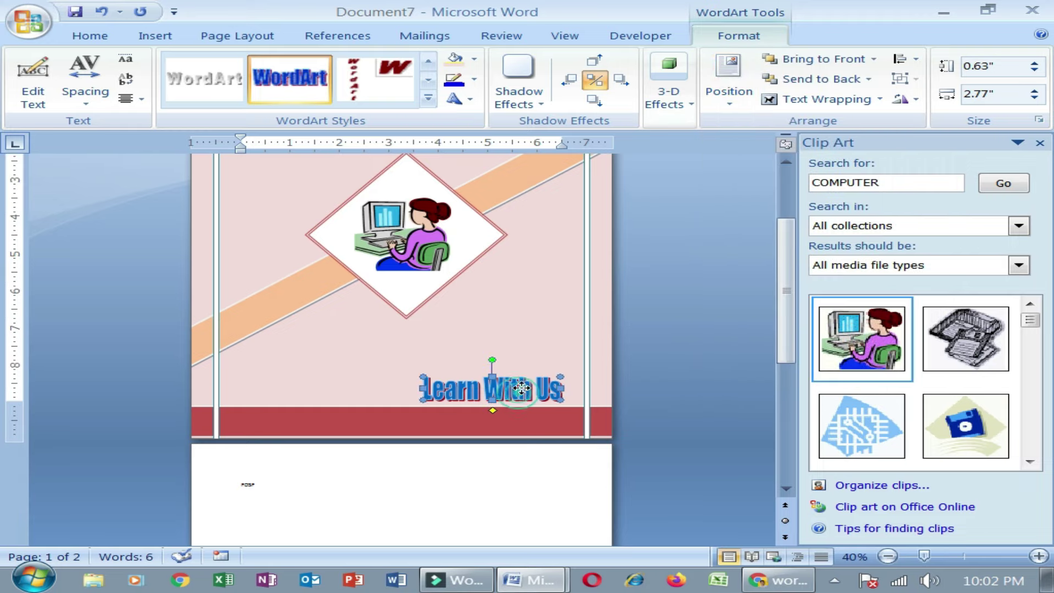
{"action": "left_click_drag", "start_coordinate": [521, 389], "coordinate": [522, 360]}
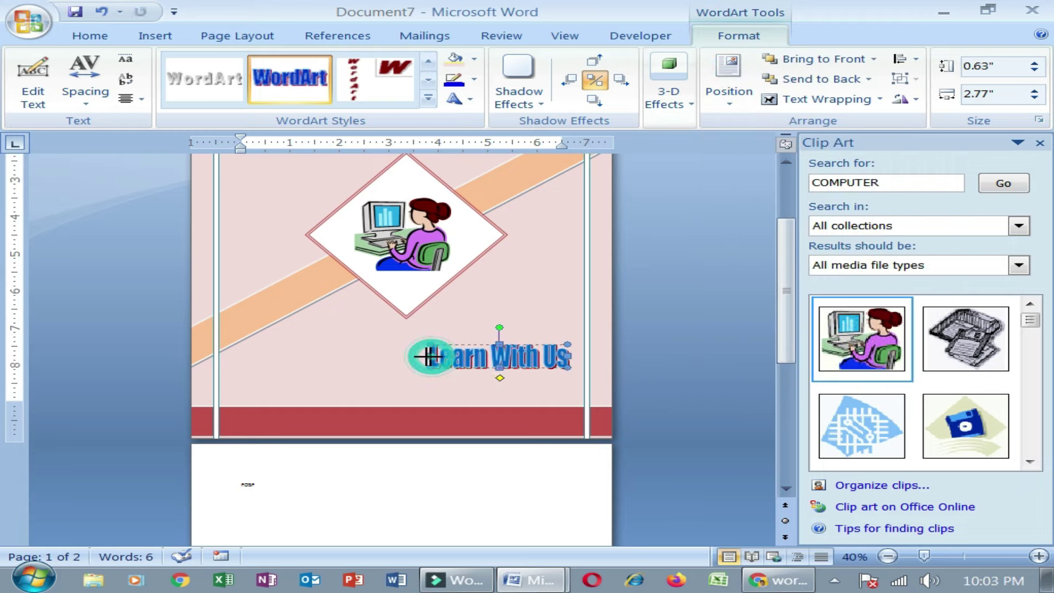
{"action": "left_click_drag", "start_coordinate": [374, 360], "coordinate": [390, 360]}
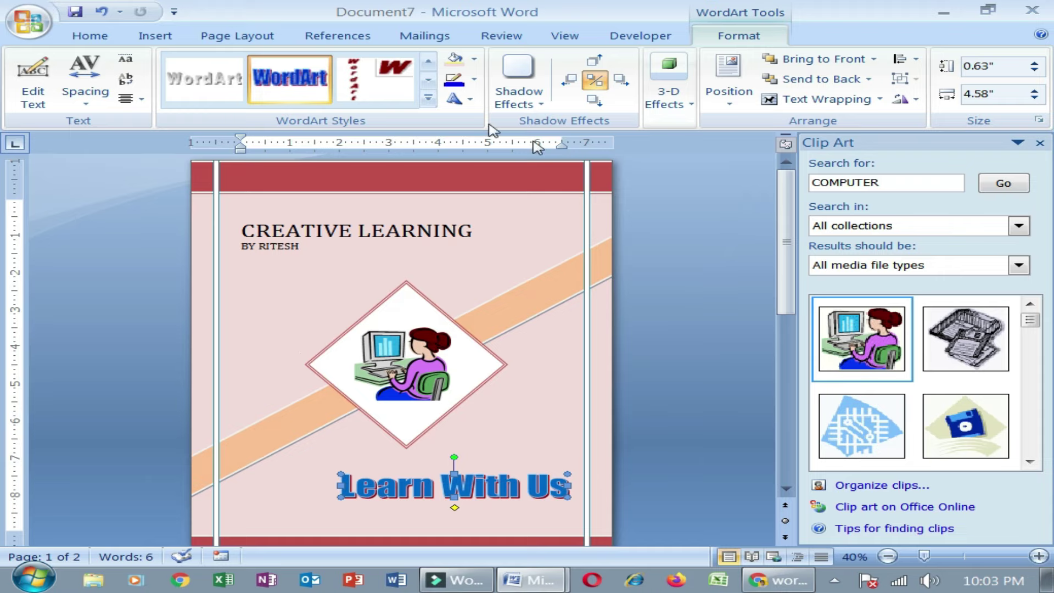
Step: Show the Insert ribbon, deselect the WordArt, and scroll to review the finished cover
{"action": "left_click", "coordinate": [150, 37]}
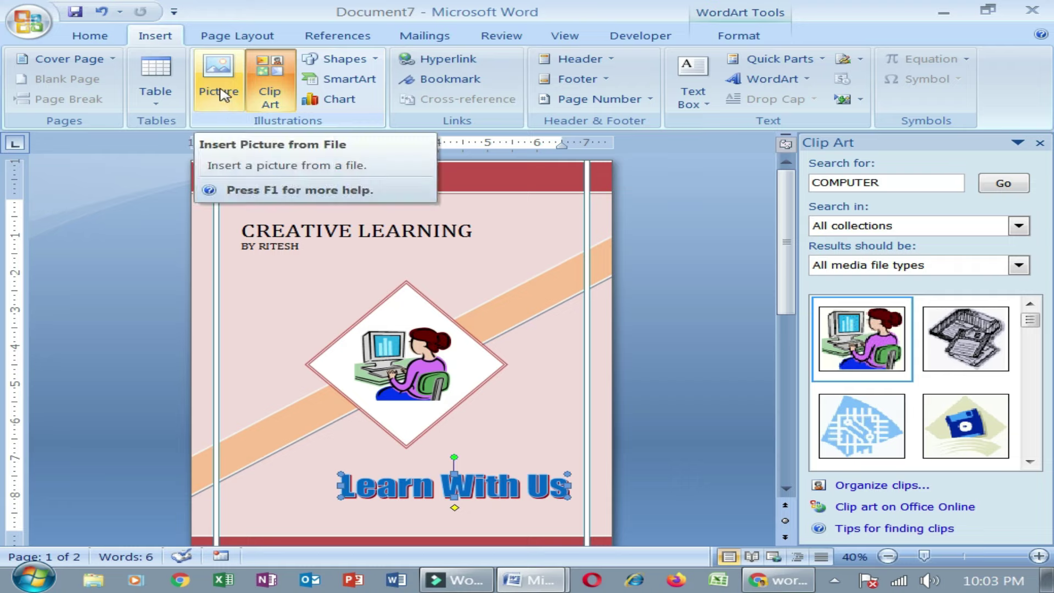
{"action": "scroll", "coordinate": [464, 283], "scroll_direction": "down", "scroll_amount": 3}
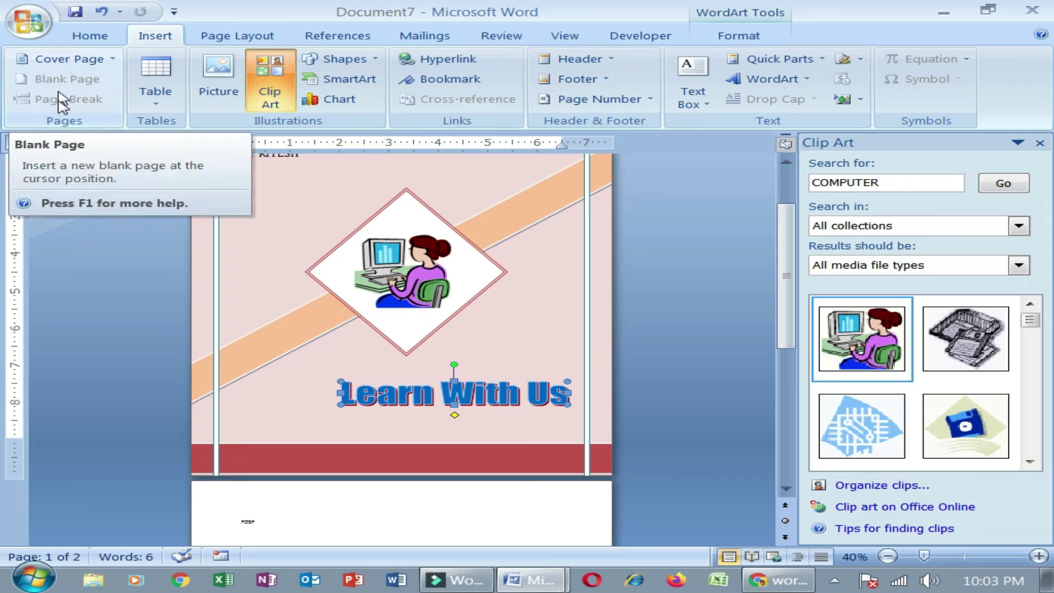
{"action": "left_click", "coordinate": [110, 228]}
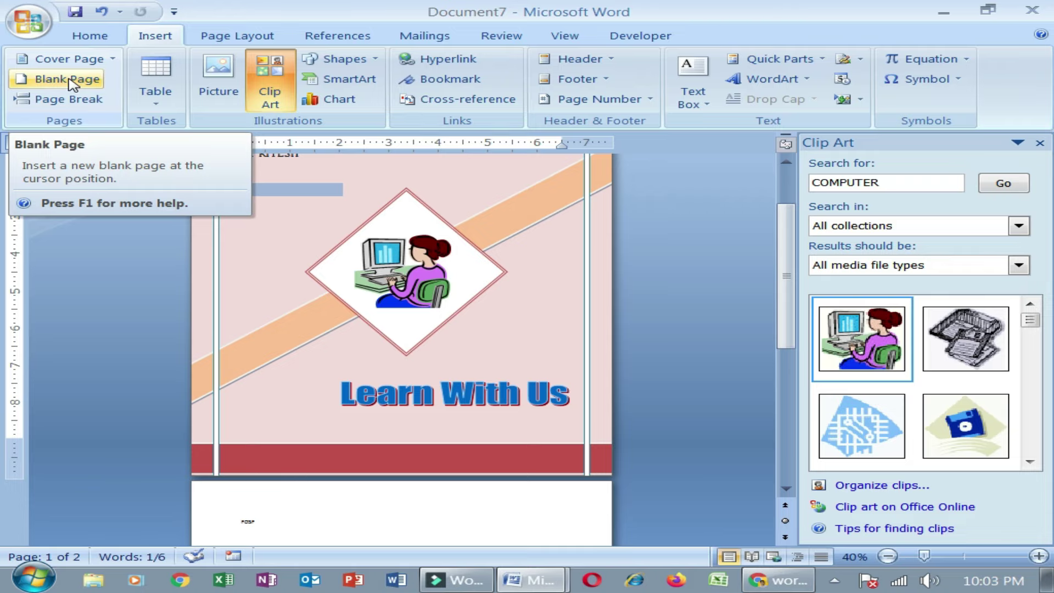
{"action": "scroll", "coordinate": [209, 275], "scroll_direction": "down", "scroll_amount": 2}
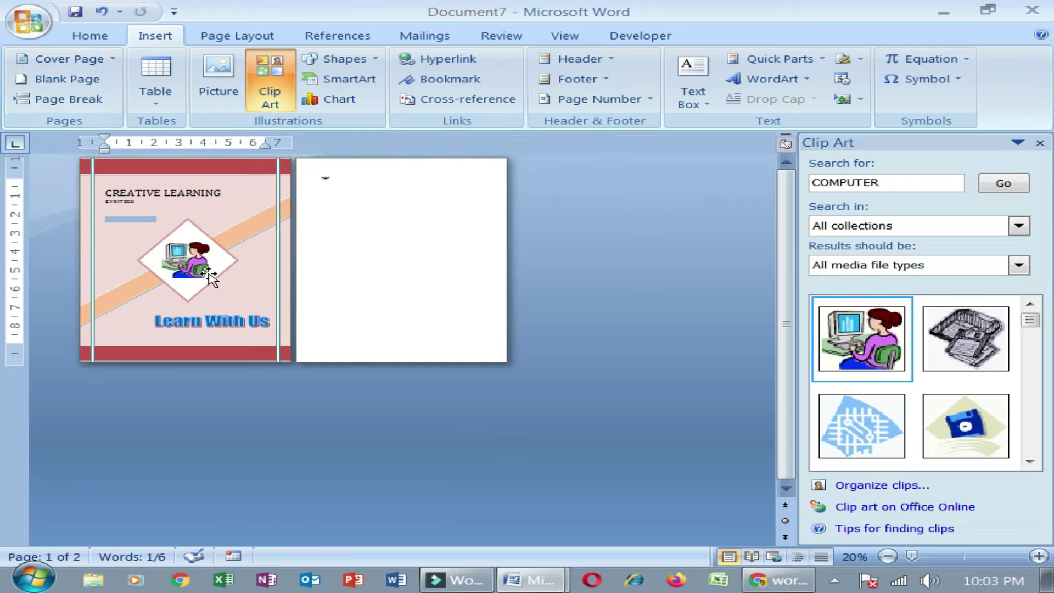
{"action": "scroll", "coordinate": [404, 280], "scroll_direction": "up", "scroll_amount": 1}
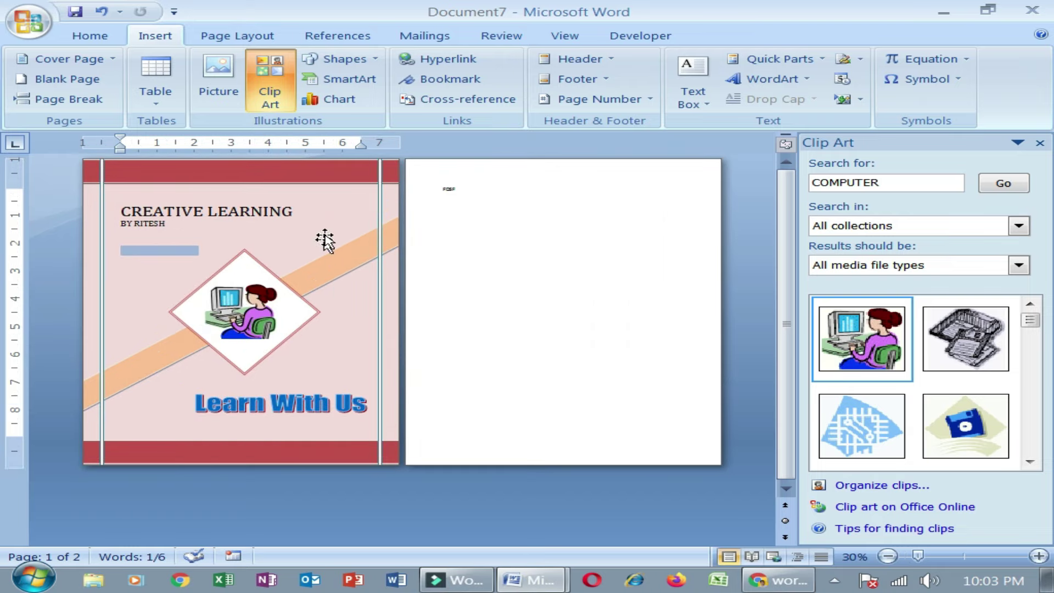
Step: Format the CREATIVE LEARNING title in red at 48 pt font size
{"action": "left_click", "coordinate": [282, 207]}
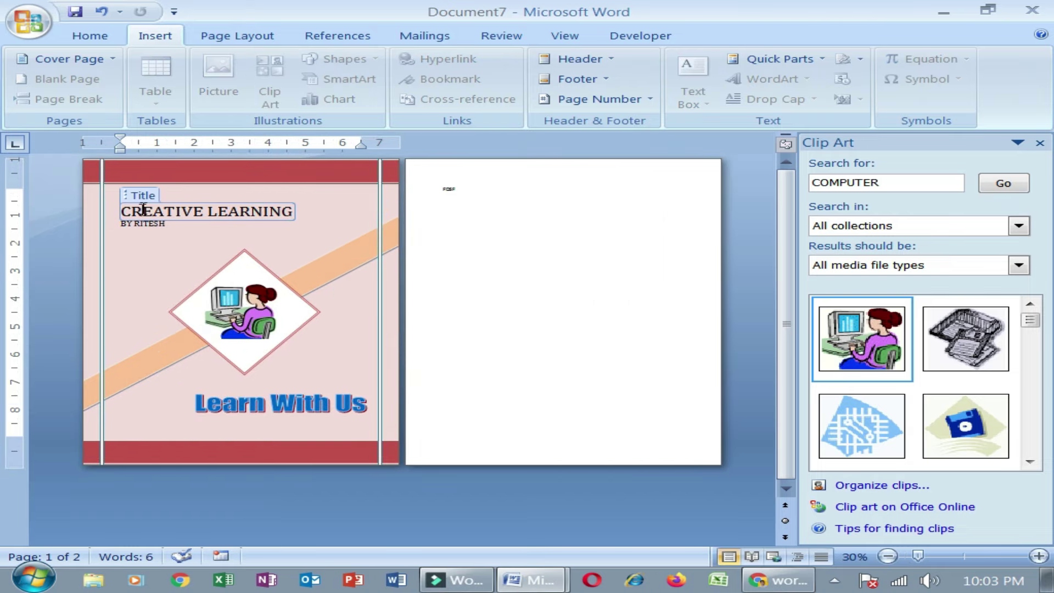
{"action": "left_click_drag", "start_coordinate": [125, 210], "coordinate": [244, 214]}
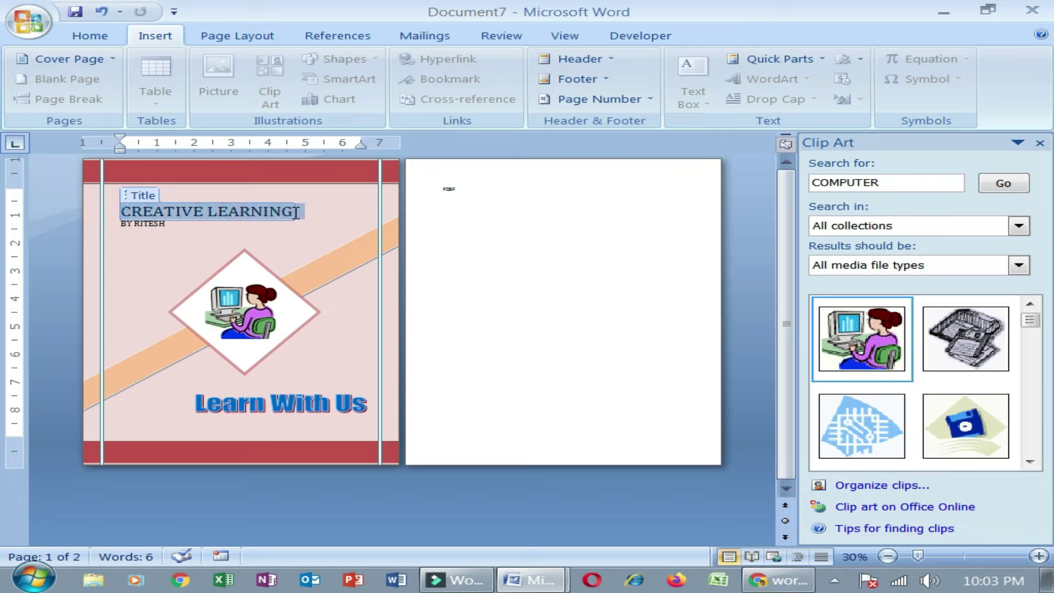
{"action": "left_click", "coordinate": [92, 36]}
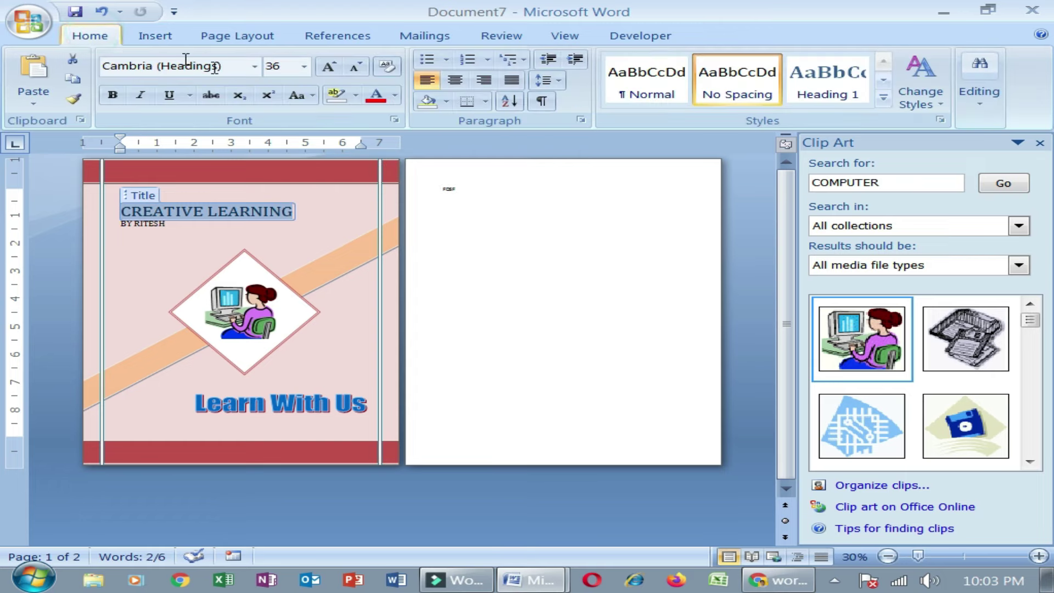
{"action": "left_click", "coordinate": [394, 99]}
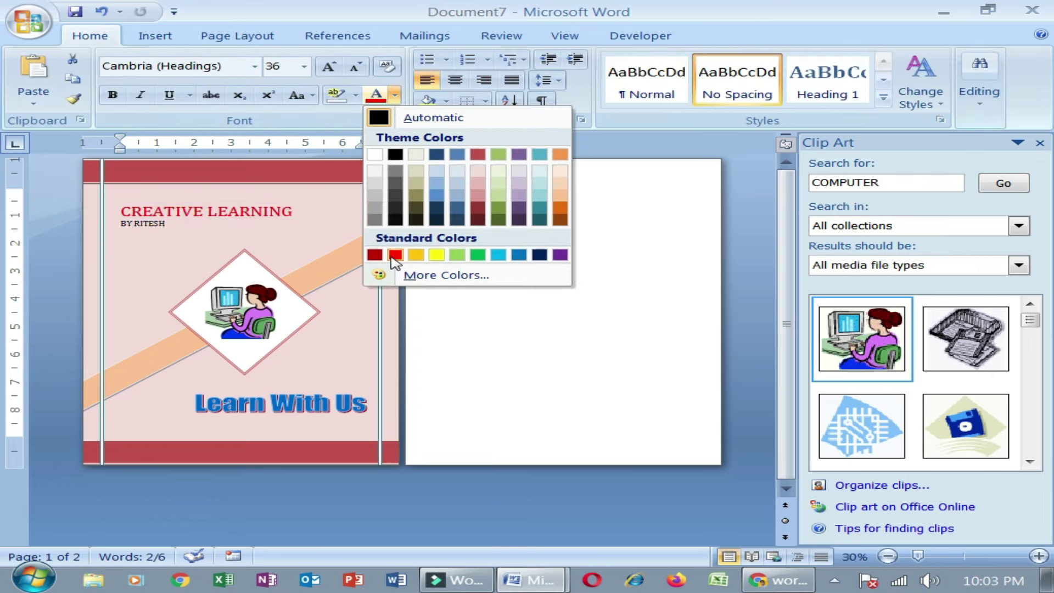
{"action": "left_click", "coordinate": [395, 256]}
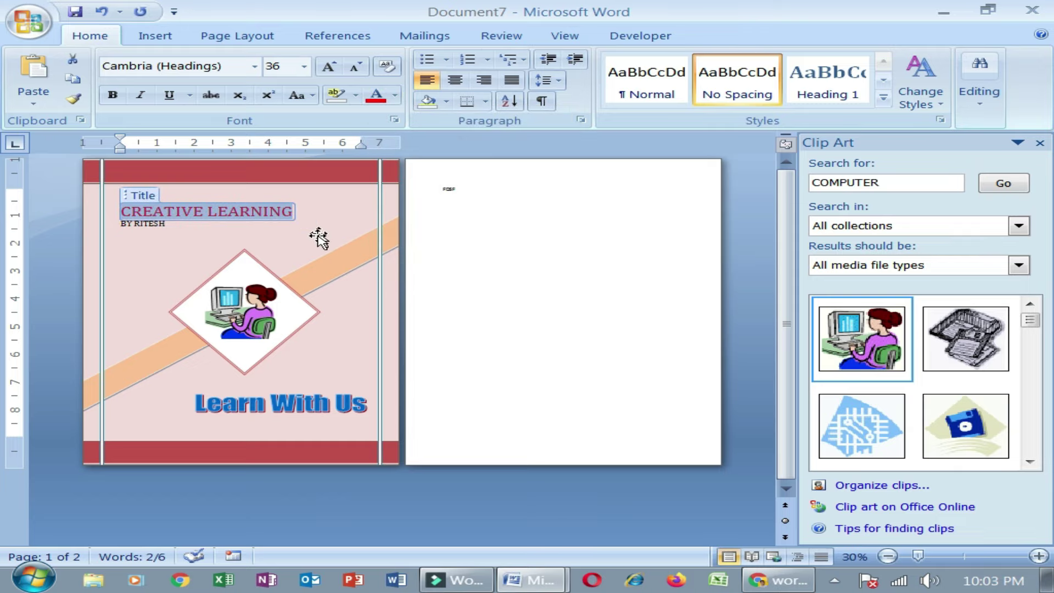
{"action": "left_click", "coordinate": [303, 67]}
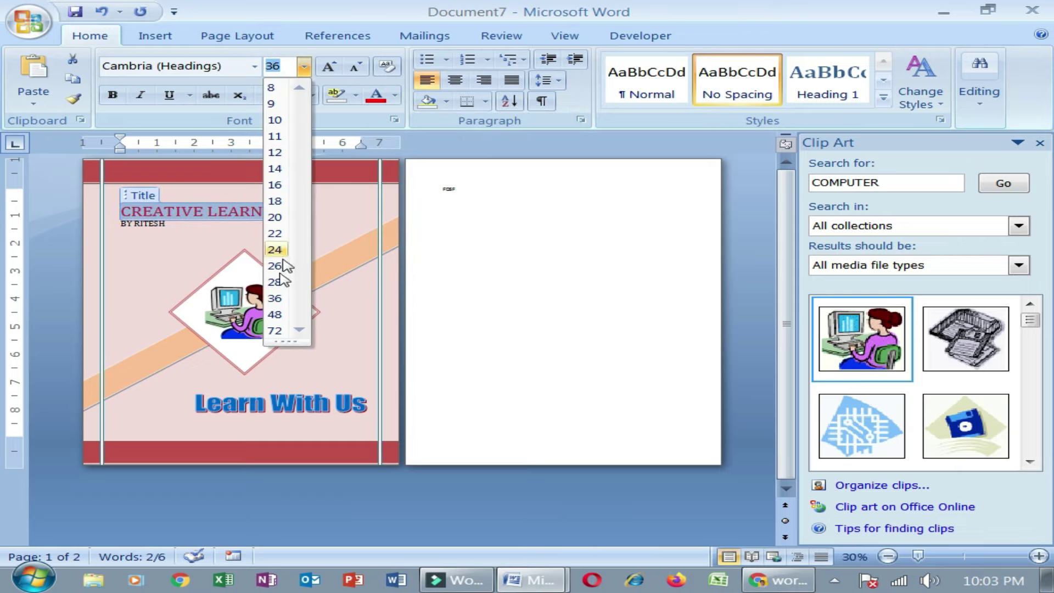
{"action": "left_click", "coordinate": [275, 315]}
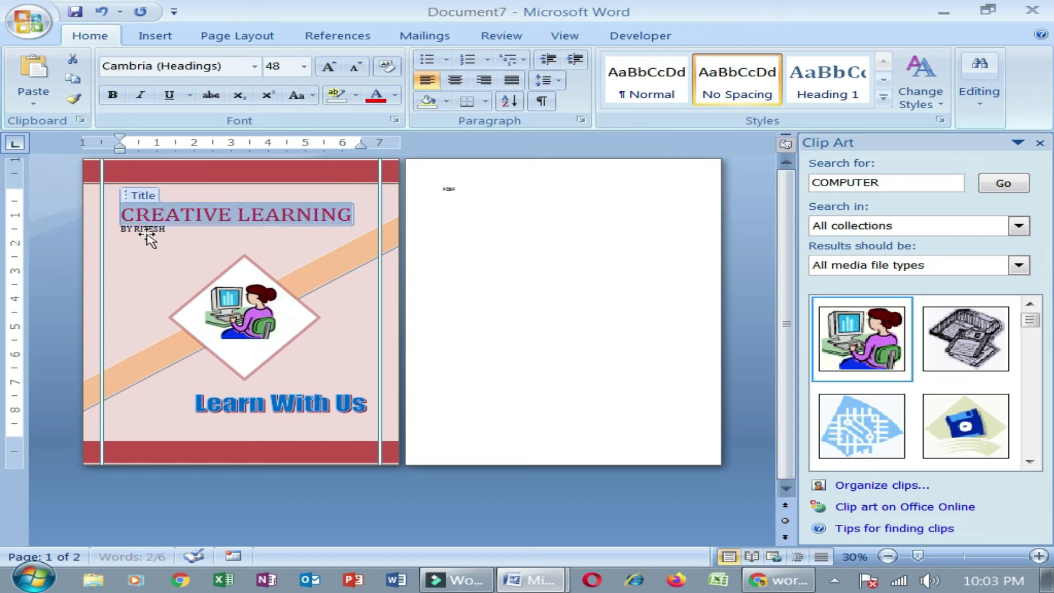
{"action": "left_click", "coordinate": [160, 229]}
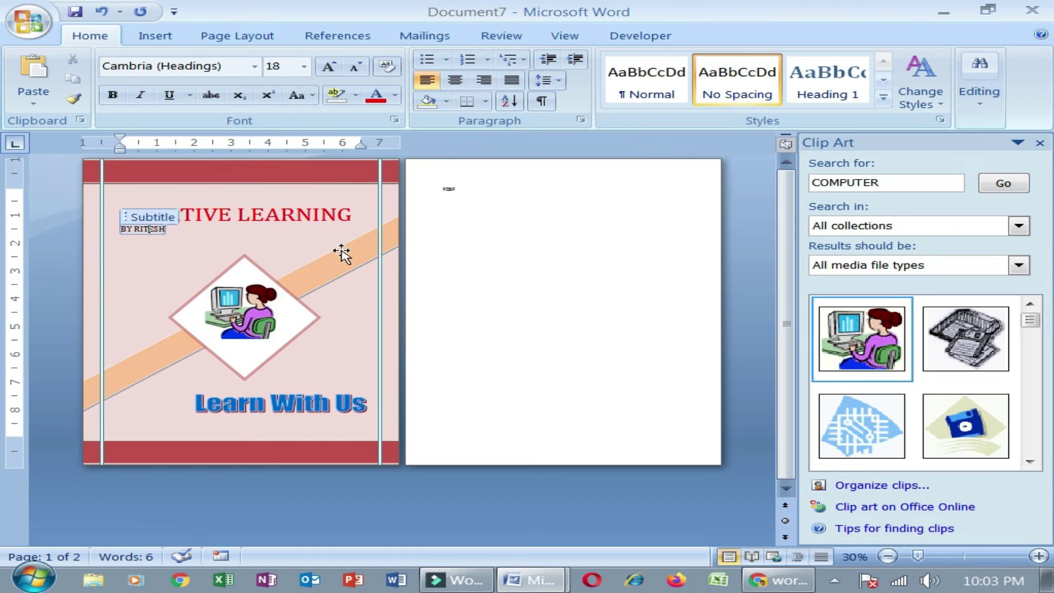
{"action": "left_click", "coordinate": [64, 236]}
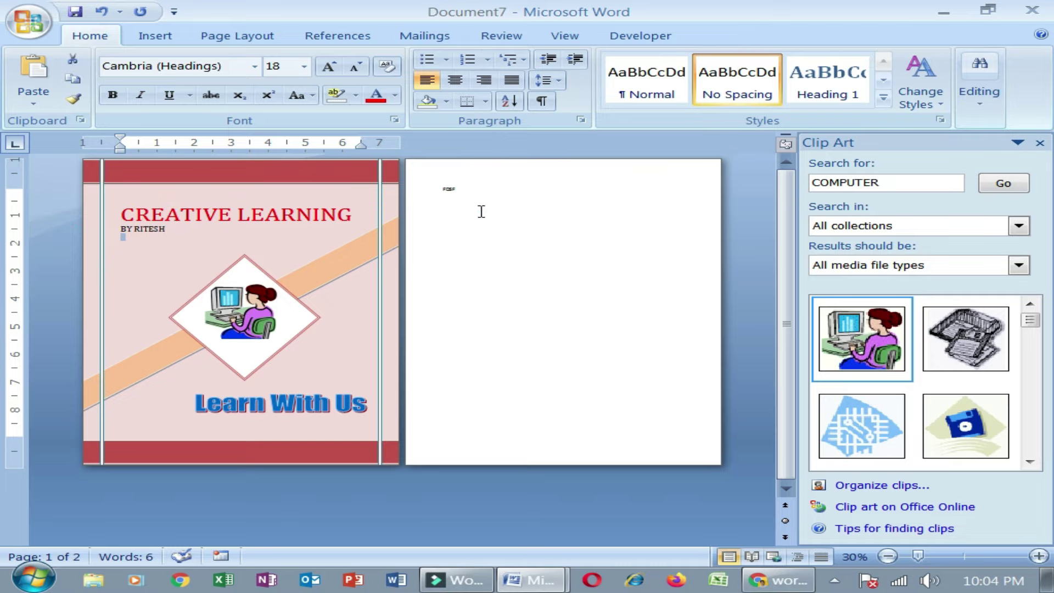
Step: Insert a Blank Page after the cover from page two, then scroll down to it
{"action": "left_click", "coordinate": [481, 211]}
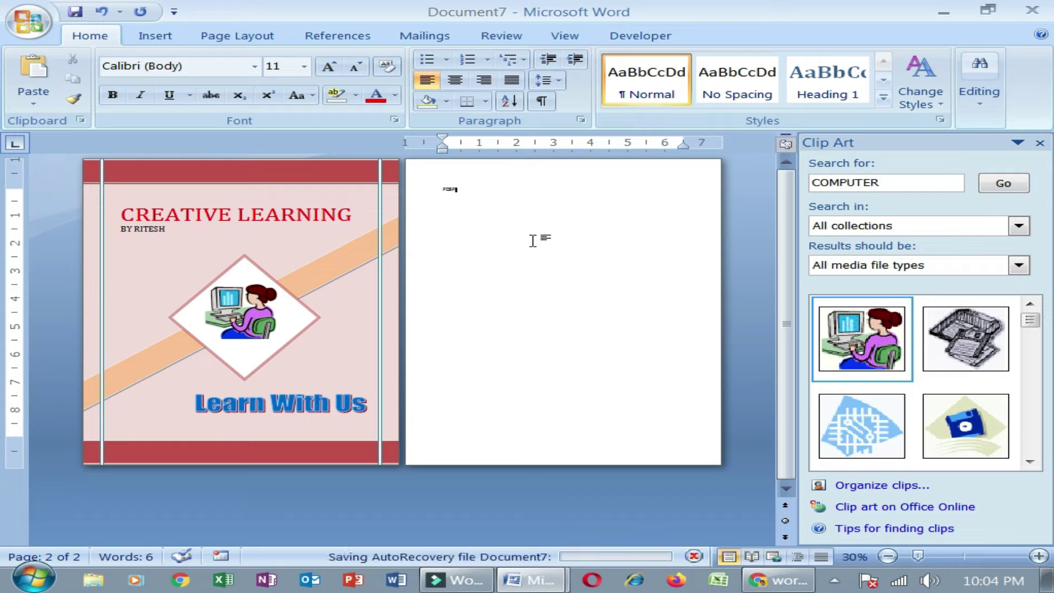
{"action": "left_click", "coordinate": [443, 195]}
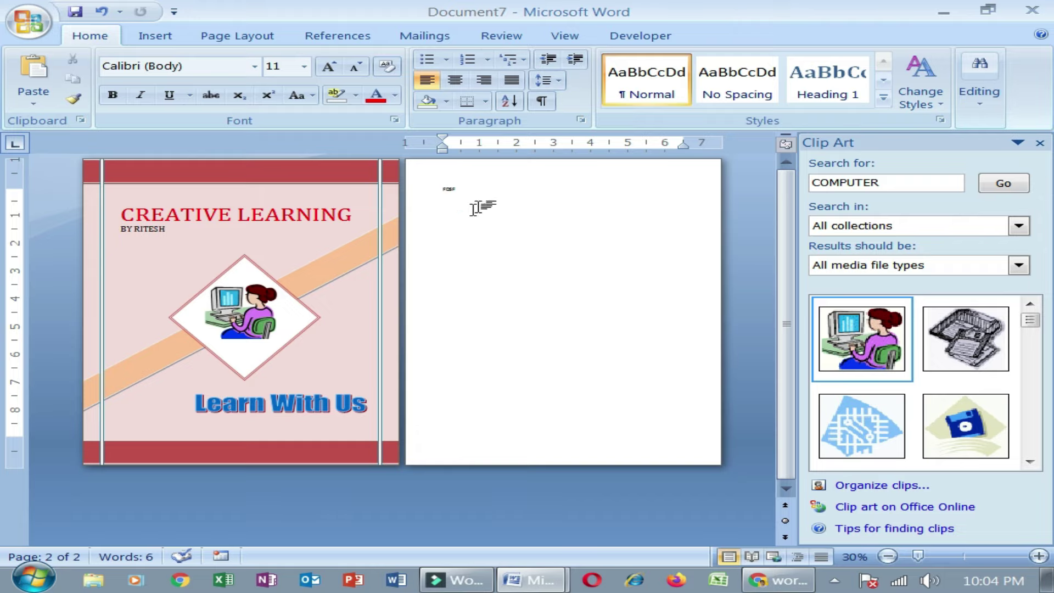
{"action": "left_click", "coordinate": [471, 190]}
{"action": "left_click", "coordinate": [155, 35]}
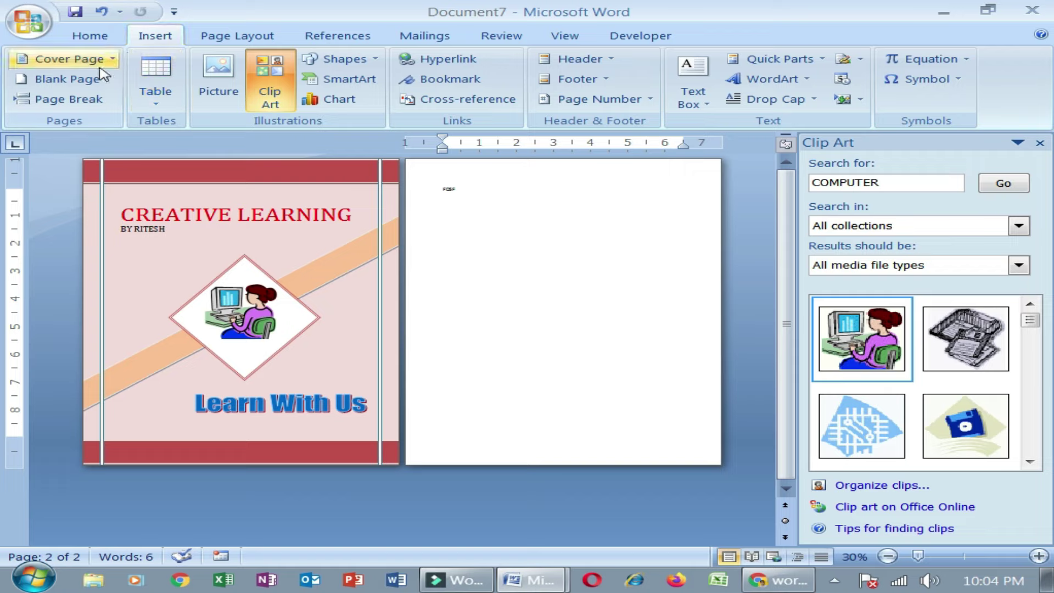
{"action": "left_click", "coordinate": [76, 81]}
{"action": "scroll", "coordinate": [436, 265], "scroll_direction": "down", "scroll_amount": 1}
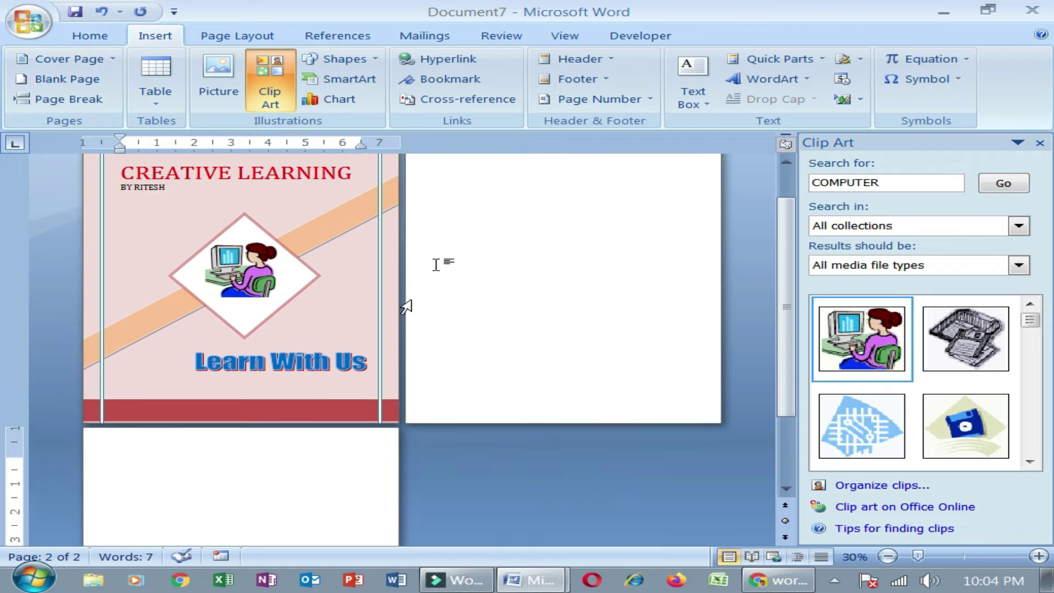
{"action": "scroll", "coordinate": [329, 357], "scroll_direction": "down", "scroll_amount": 1}
{"action": "scroll", "coordinate": [263, 439], "scroll_direction": "down", "scroll_amount": 1}
{"action": "scroll", "coordinate": [246, 426], "scroll_direction": "down", "scroll_amount": 1}
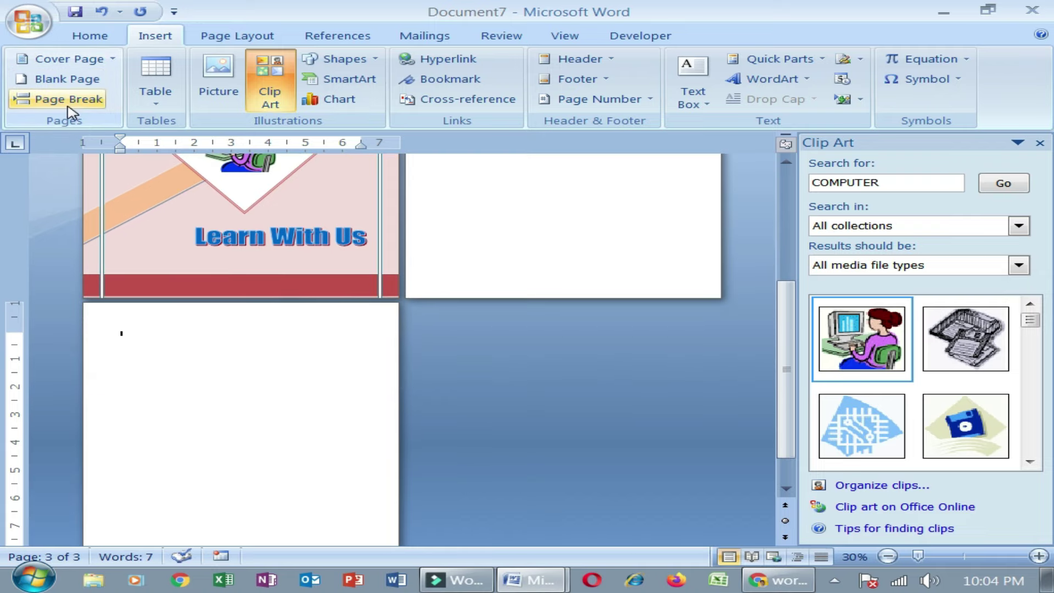
{"action": "scroll", "coordinate": [72, 114], "scroll_direction": "down", "scroll_amount": 2}
Step: Fill the blank page with sample paragraphs by entering =rand(10)
{"action": "left_click", "coordinate": [179, 351]}
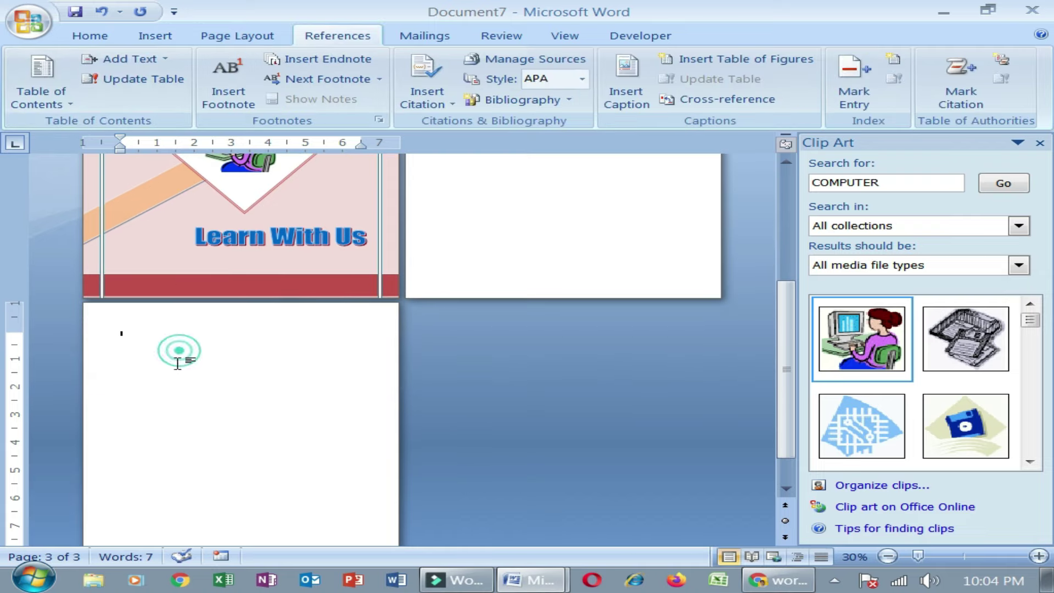
{"action": "scroll", "coordinate": [117, 411], "scroll_direction": "up", "scroll_amount": 2, "text": "ctrl"}
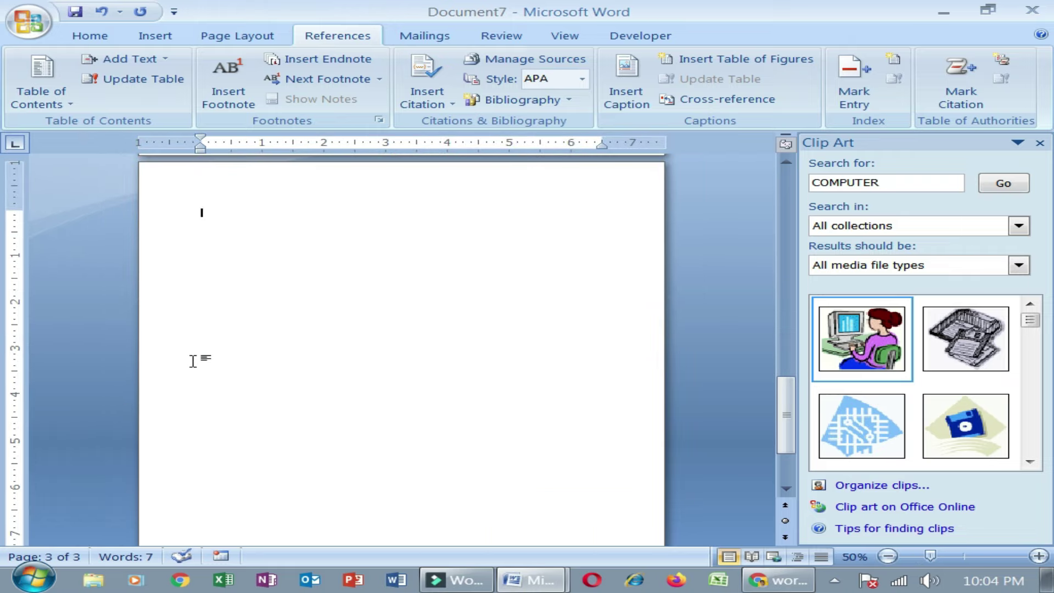
{"action": "type", "text": "="}
{"action": "type", "text": "ra"}
{"action": "type", "text": "nd(1"}
{"action": "type", "text": "0"}
{"action": "scroll", "coordinate": [192, 358], "scroll_direction": "up", "scroll_amount": 4}
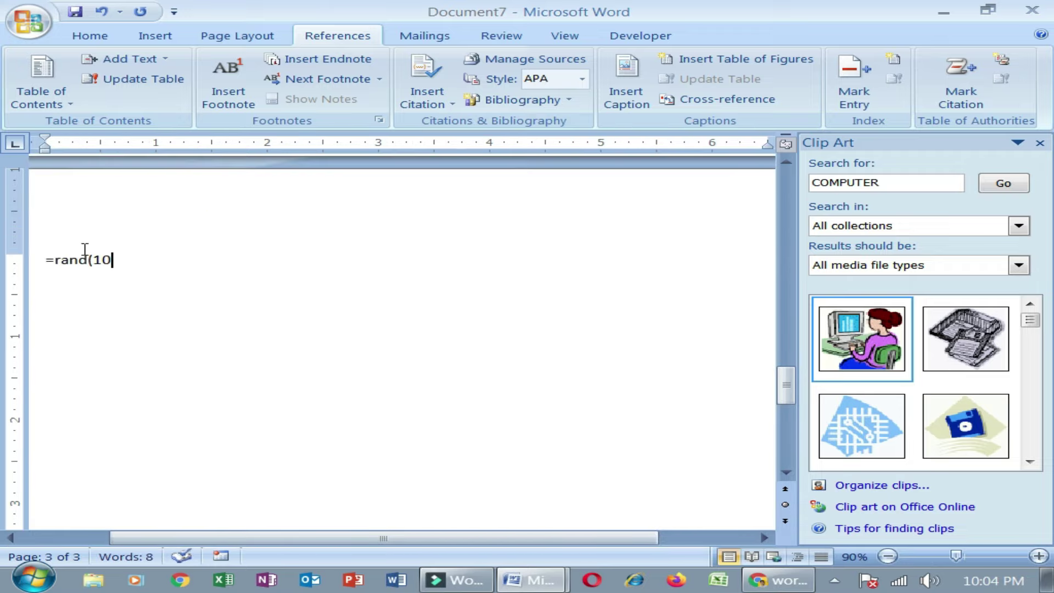
{"action": "type", "text": ")"}
{"action": "key", "text": "Return"}
{"action": "scroll", "coordinate": [90, 272], "scroll_direction": "down", "scroll_amount": 4}
{"action": "scroll", "coordinate": [153, 322], "scroll_direction": "up", "scroll_amount": 3}
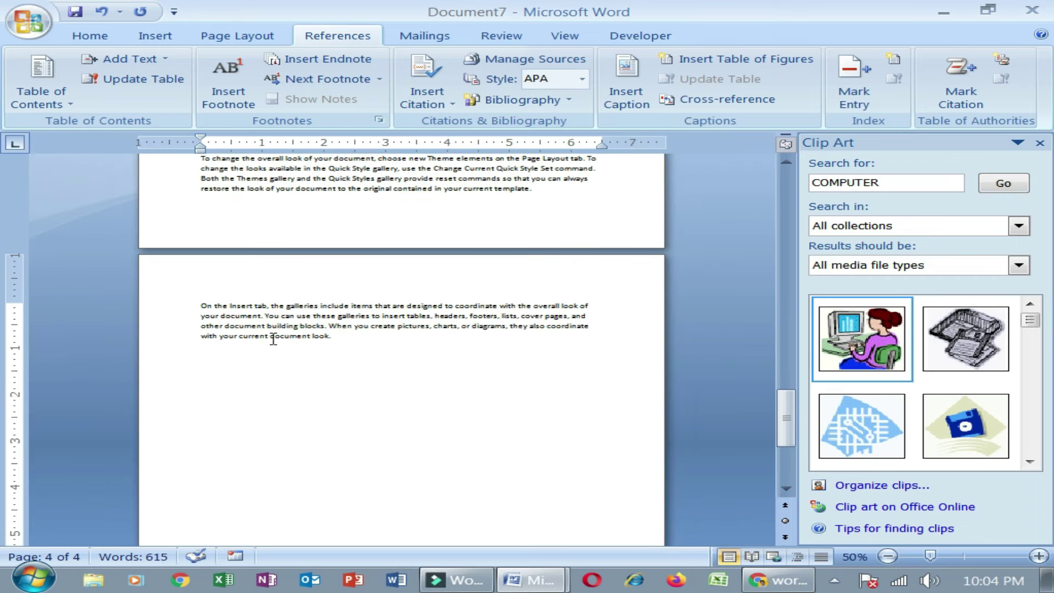
{"action": "scroll", "coordinate": [273, 339], "scroll_direction": "down", "scroll_amount": 3}
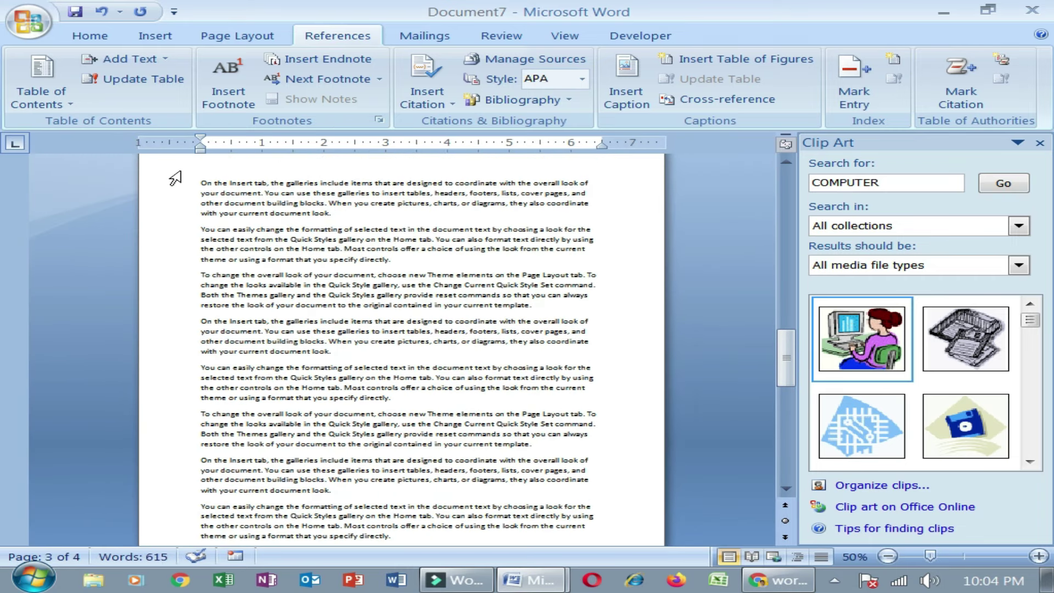
Step: Insert a page break within the filler text so the following paragraphs start a new page
{"action": "left_click", "coordinate": [89, 35]}
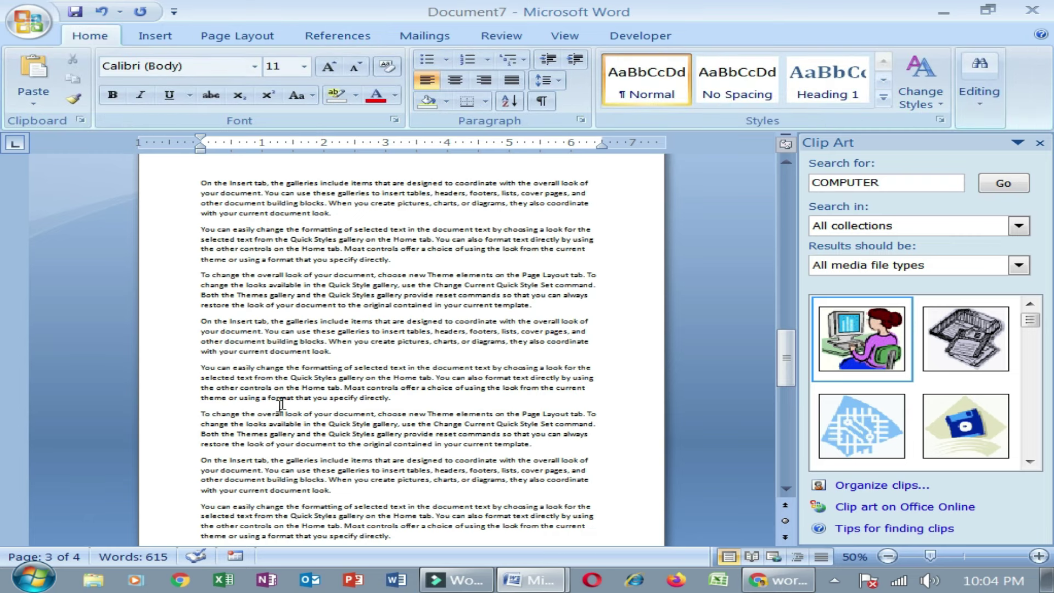
{"action": "scroll", "coordinate": [385, 382], "scroll_direction": "down", "scroll_amount": 1}
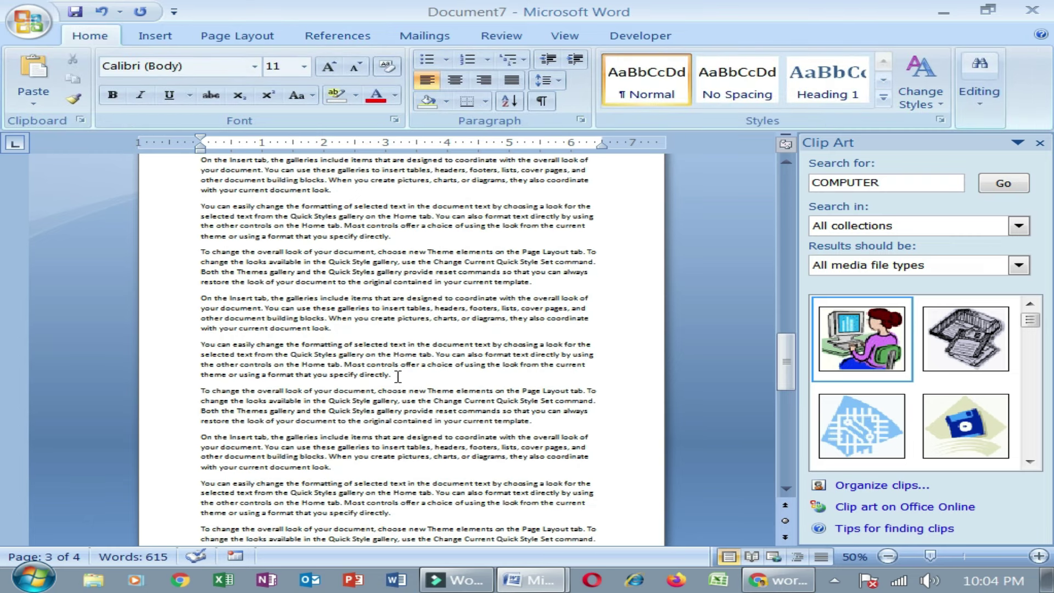
{"action": "left_click", "coordinate": [390, 375]}
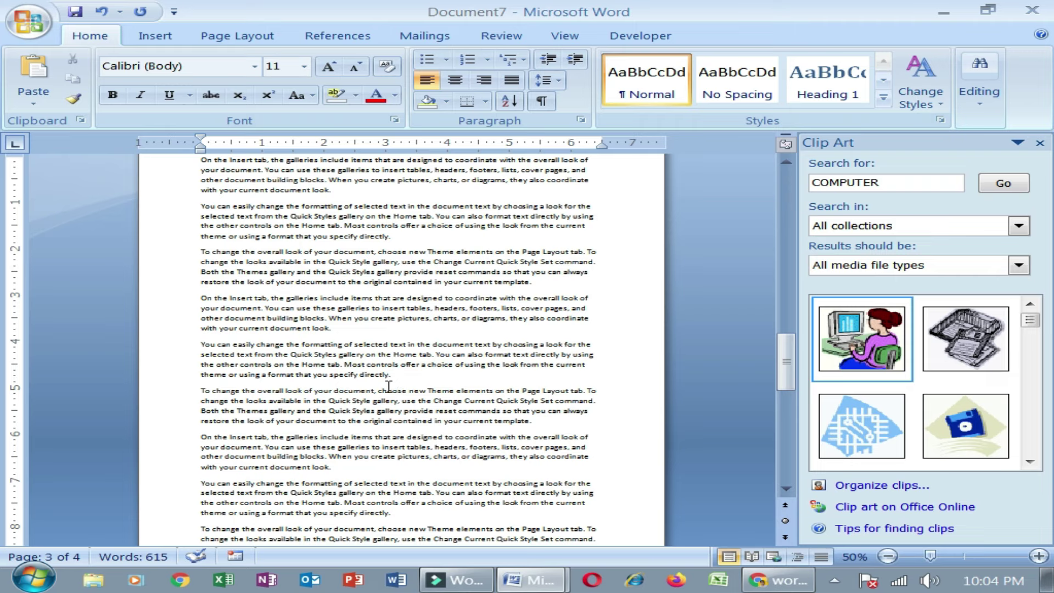
{"action": "scroll", "coordinate": [408, 380], "scroll_direction": "down", "scroll_amount": 1}
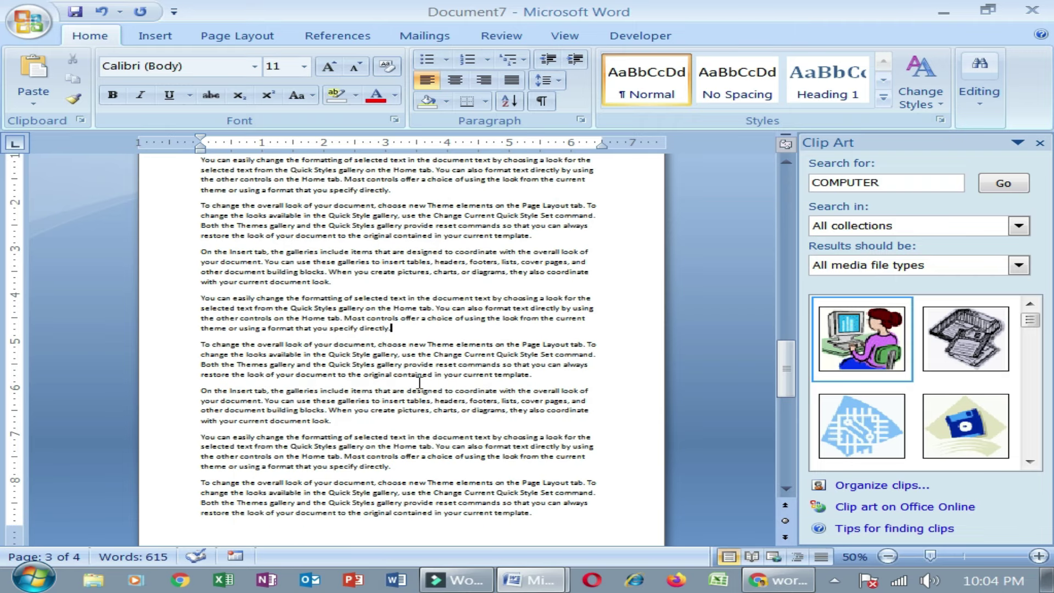
{"action": "scroll", "coordinate": [426, 390], "scroll_direction": "down", "scroll_amount": 2}
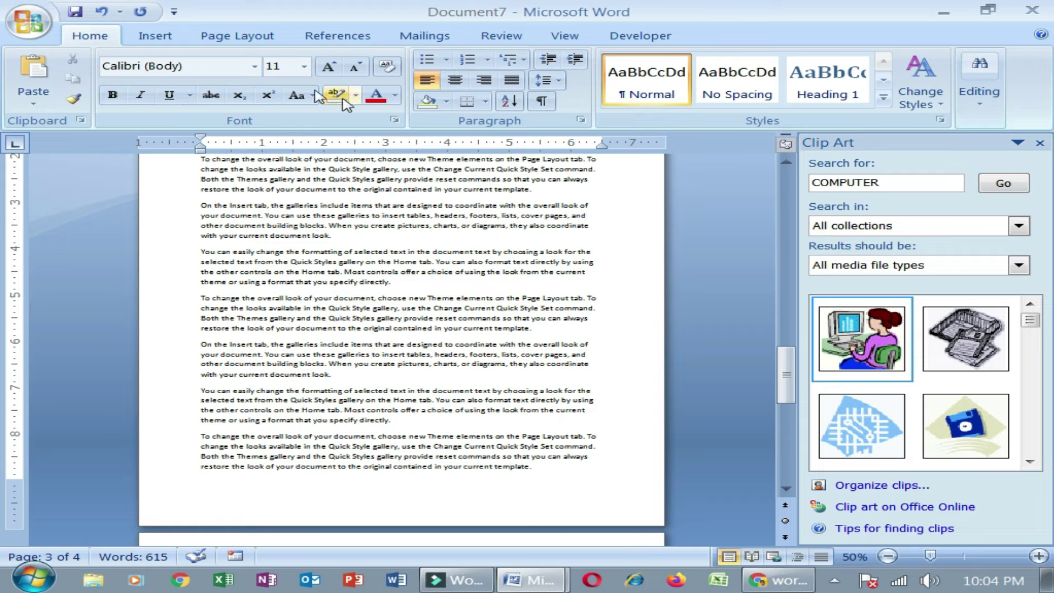
{"action": "left_click", "coordinate": [153, 37]}
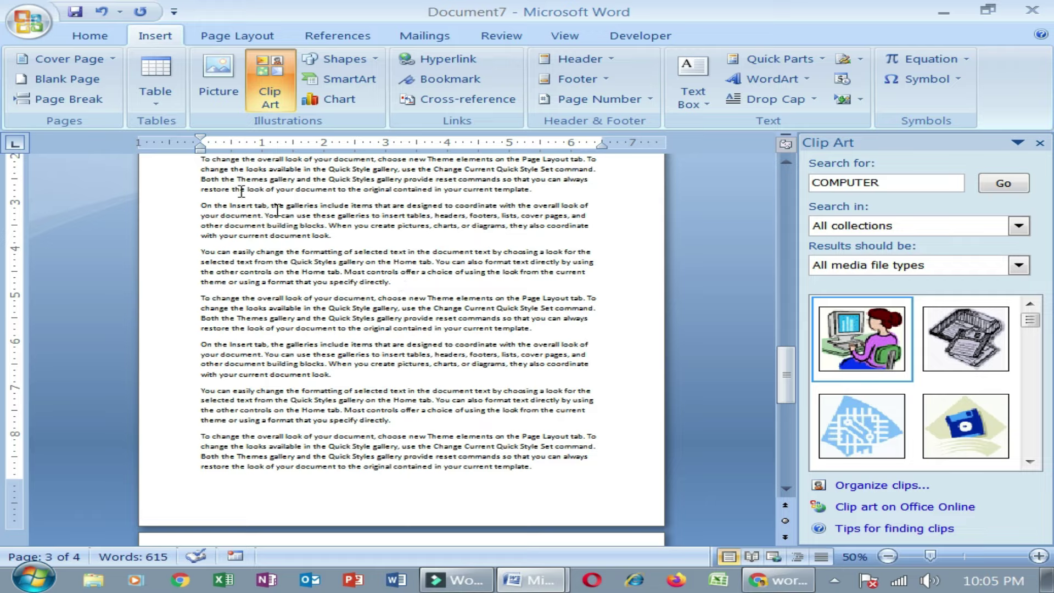
{"action": "left_click", "coordinate": [81, 109]}
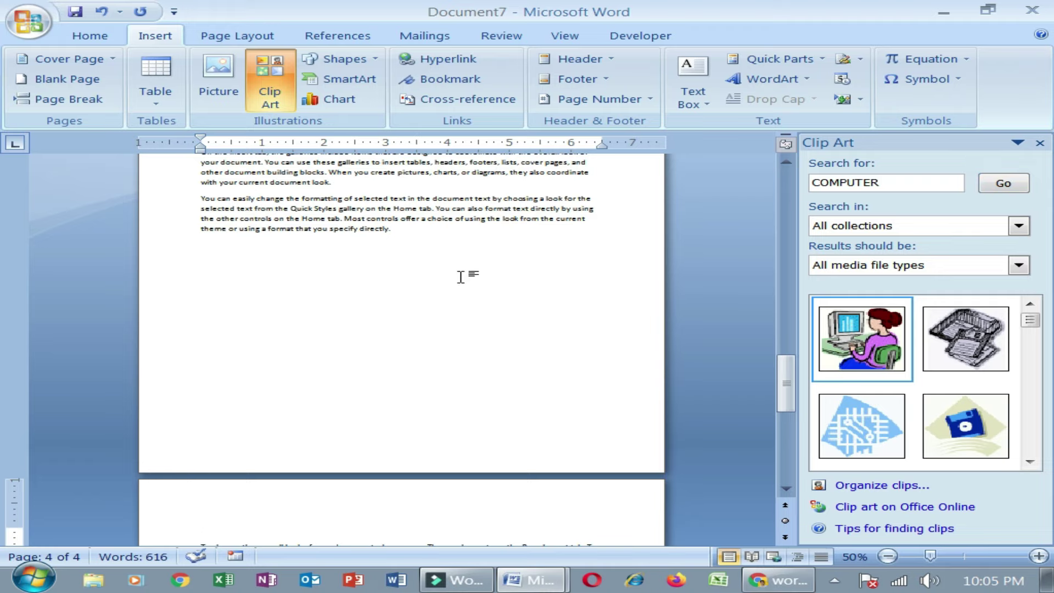
Step: Toggle Show/Hide ¶ on and off to check the page break
{"action": "left_click", "coordinate": [91, 36]}
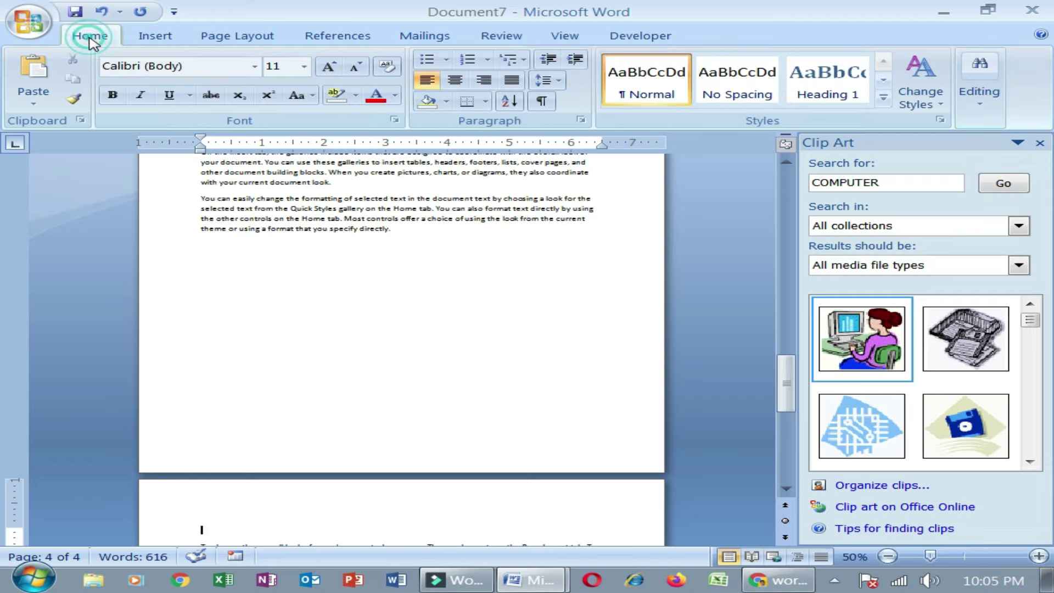
{"action": "left_click", "coordinate": [543, 102]}
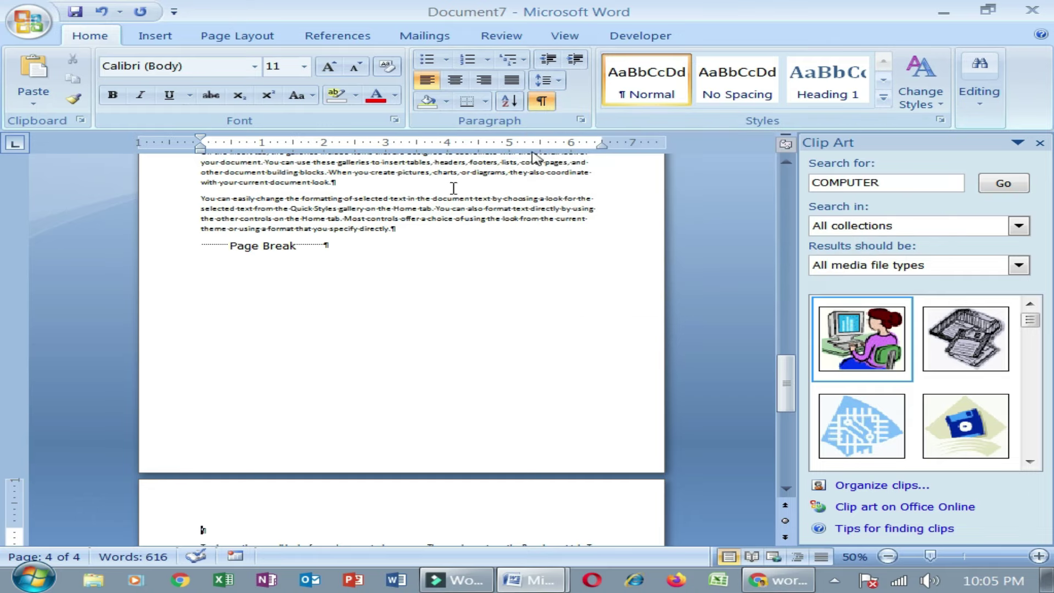
{"action": "left_click", "coordinate": [542, 101]}
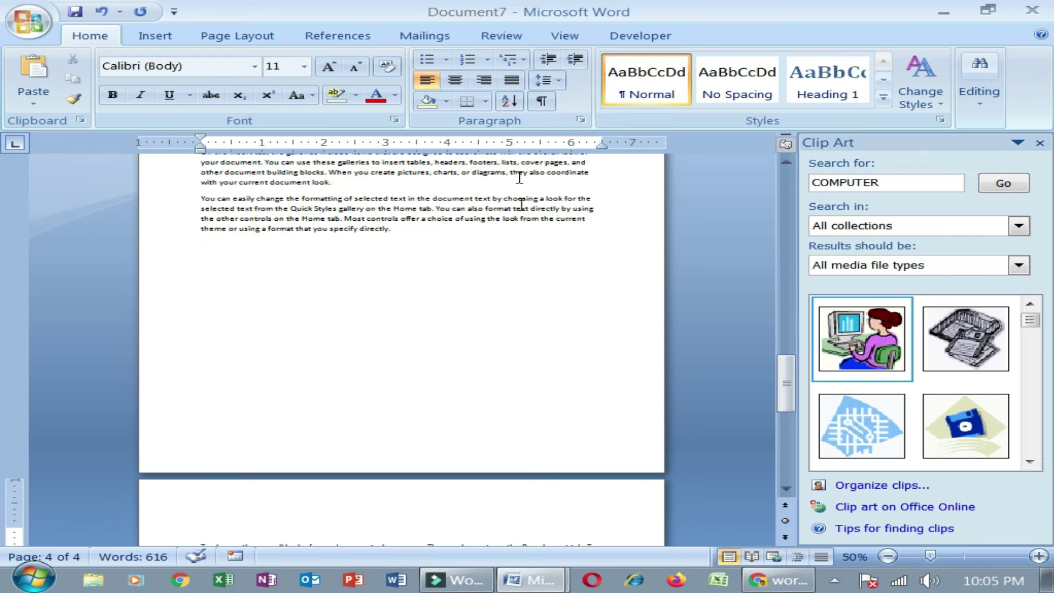
{"action": "scroll", "coordinate": [390, 369], "scroll_direction": "down", "scroll_amount": 3, "text": "ctrl"}
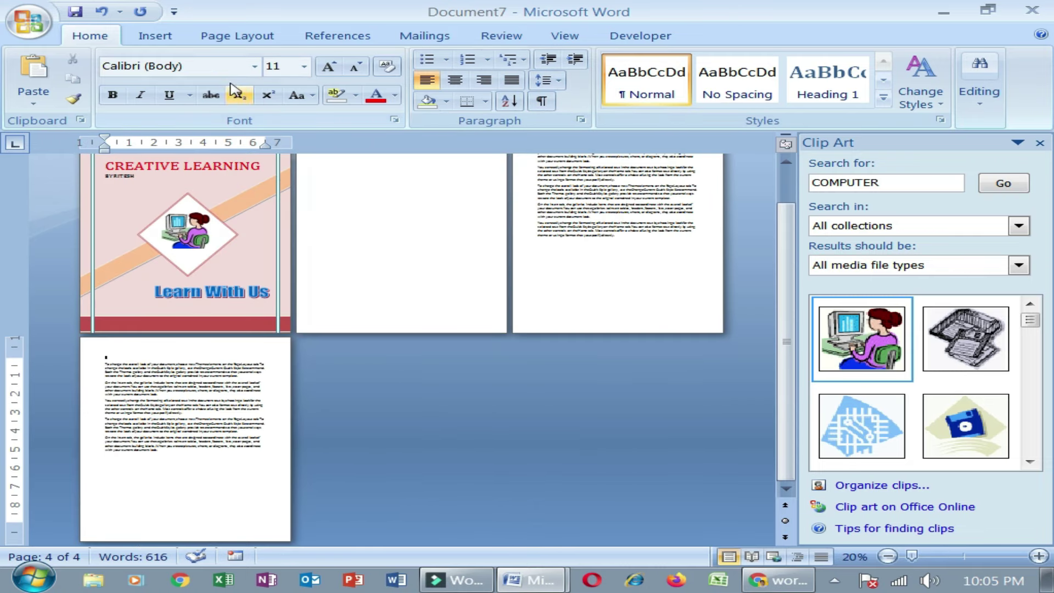
{"action": "left_click", "coordinate": [155, 36]}
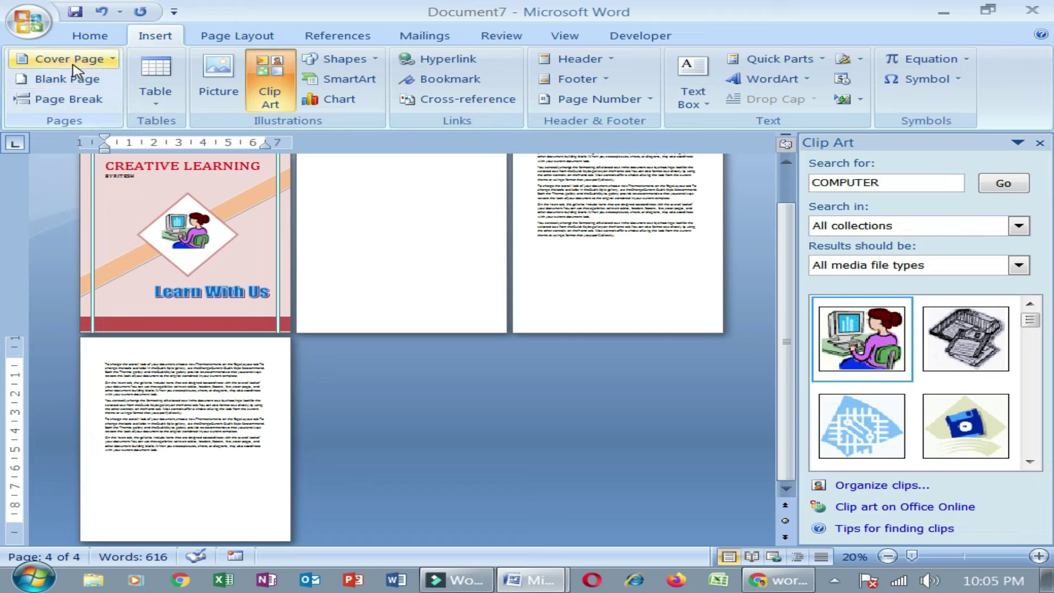